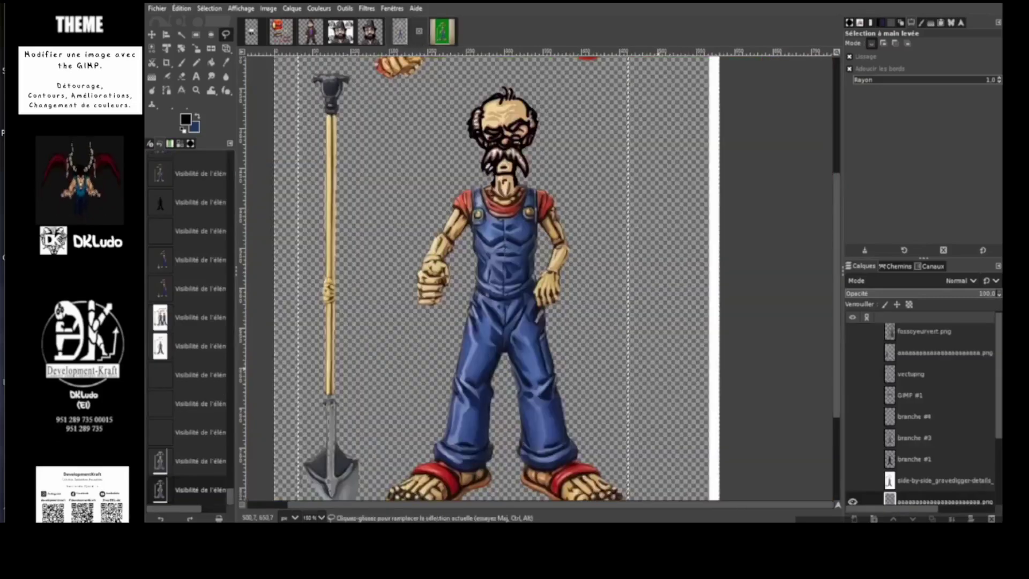
# Step: Hide the "Copie de side-by-side_gravedigger" layer and make the fossoyeurvert.png layer visible
pyautogui.scroll(-2, 912, 423)
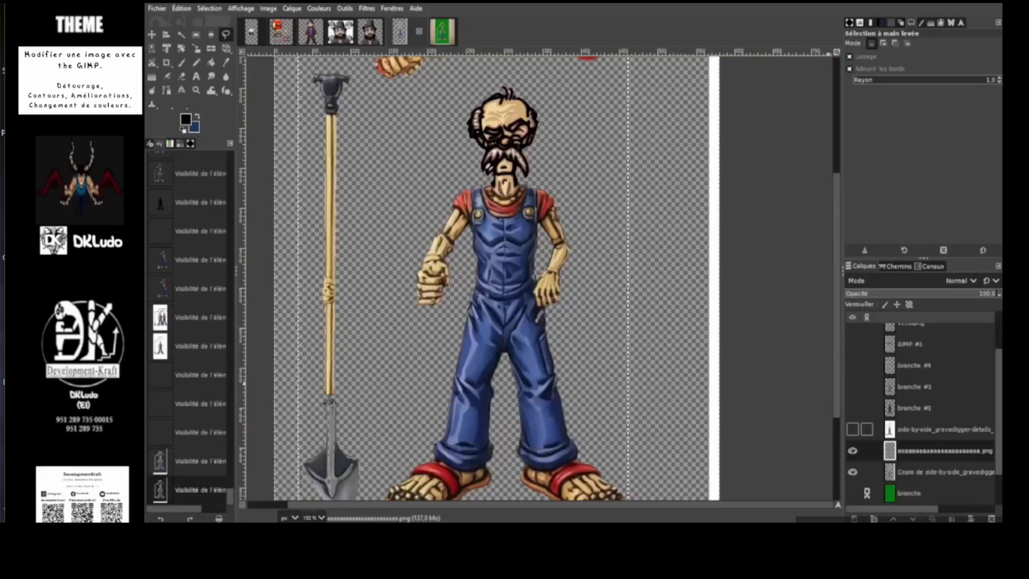
pyautogui.click(853, 472)
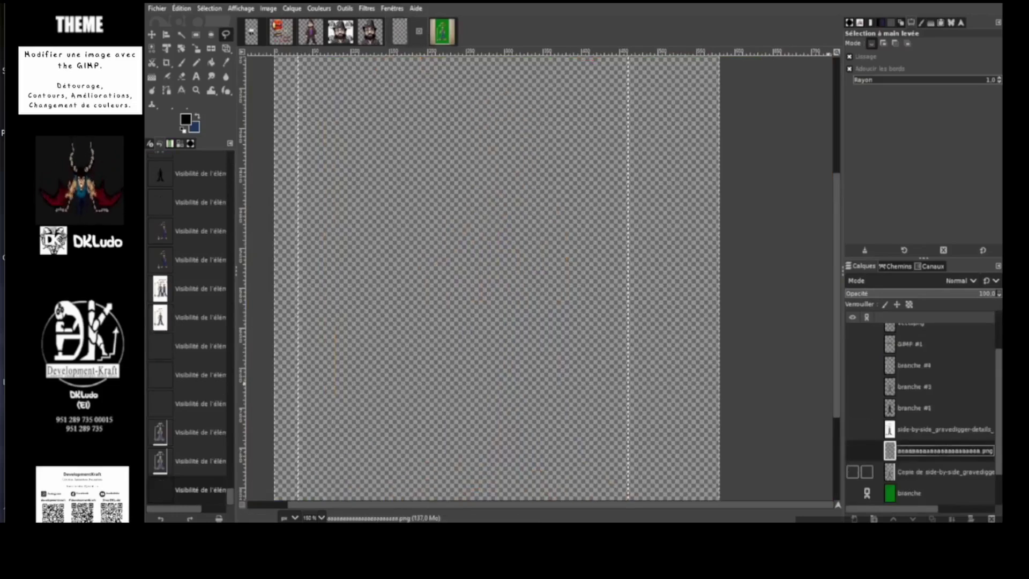
pyautogui.scroll(2, 858, 396)
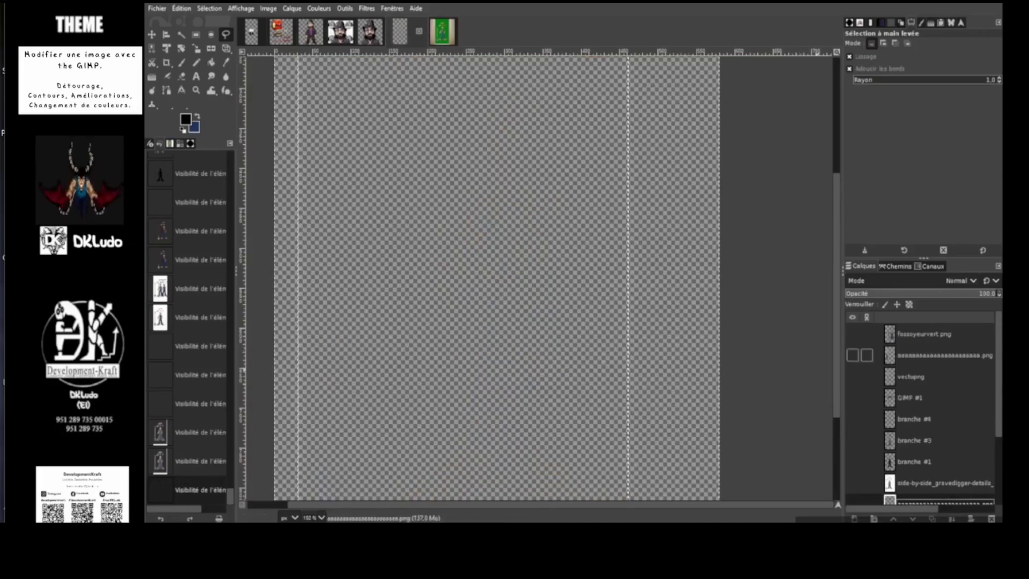
pyautogui.click(852, 334)
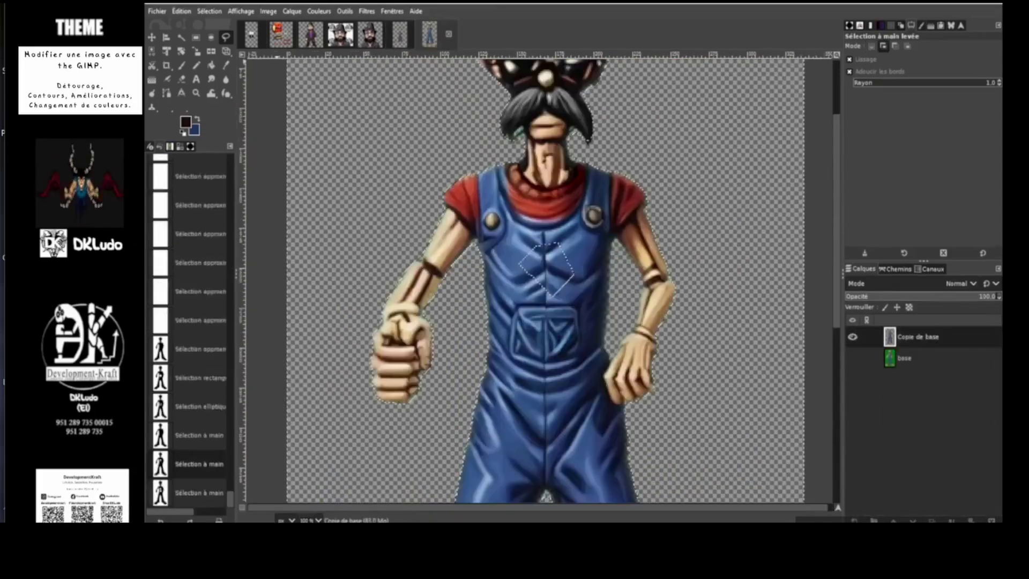
# Step: Undo the freehand selection on the chest of the overalls and check the selection outline around the figure
pyautogui.click(181, 8)
pyautogui.press('Escape')
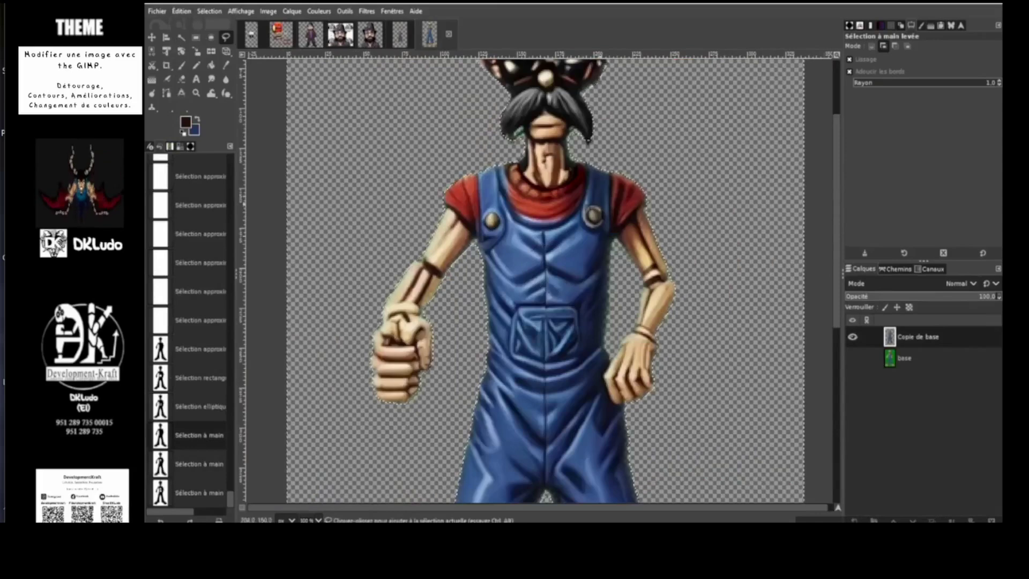
pyautogui.scroll(3, 545, 279)
pyautogui.scroll(-10, 545, 279)
pyautogui.scroll(9, 545, 279)
pyautogui.scroll(-4, 545, 279)
pyautogui.scroll(4, 545, 279)
pyautogui.scroll(-4, 545, 279)
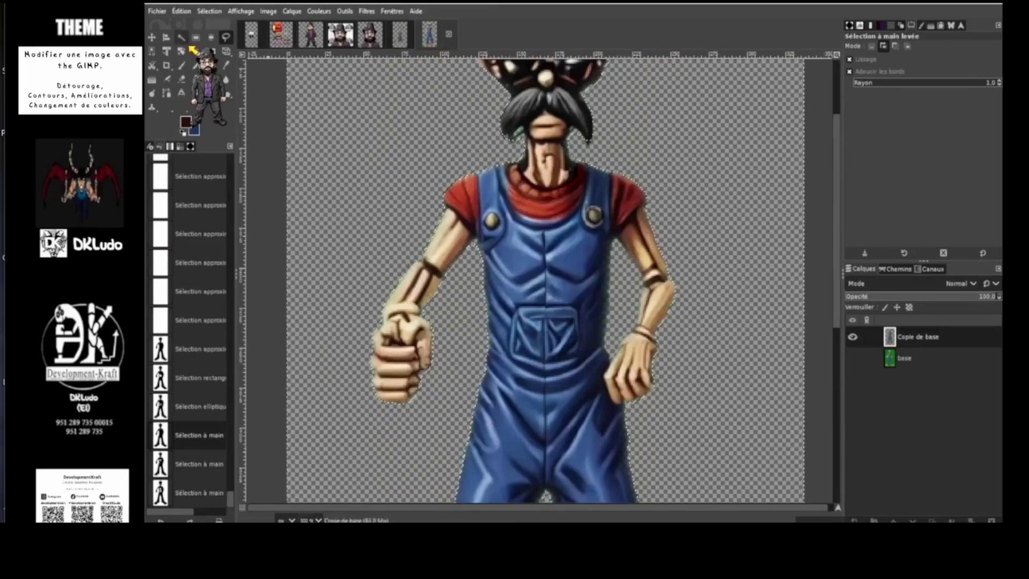
# Step: Add the background gap between the torso and the open-handed arm to the selection with the Fuzzy Select tool
pyautogui.click(182, 37)
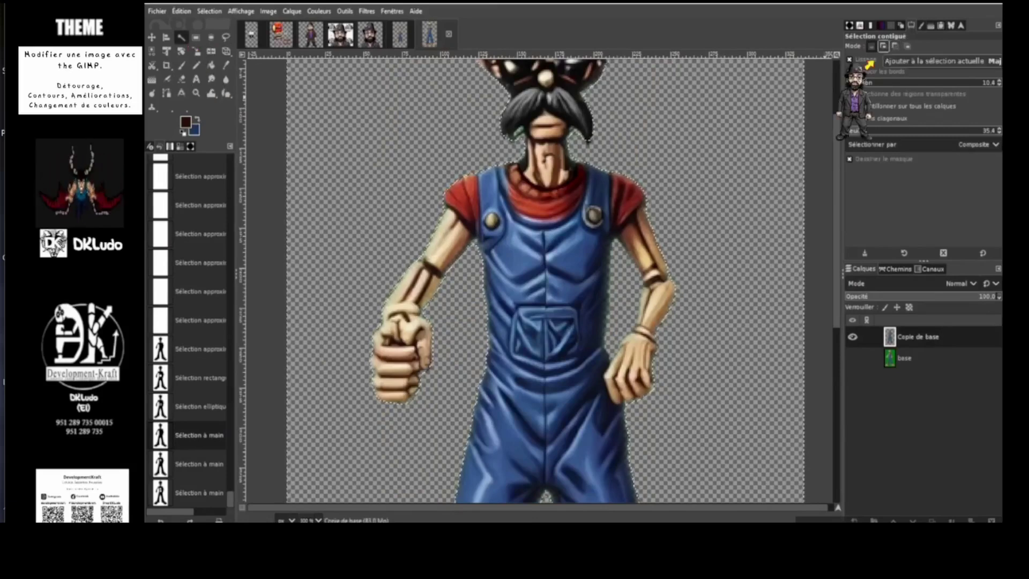
pyautogui.click(620, 307)
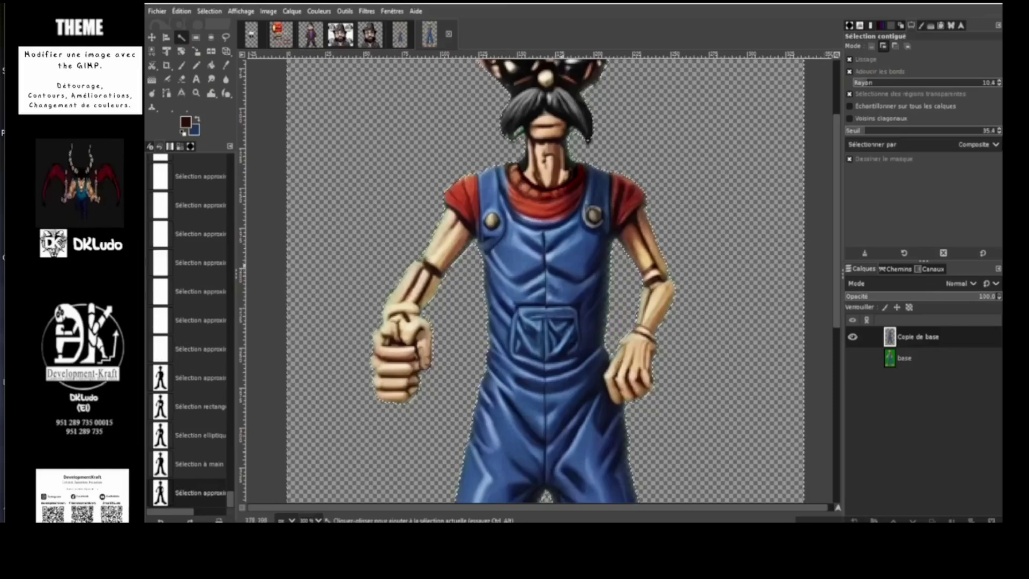
pyautogui.scroll(3, 545, 279)
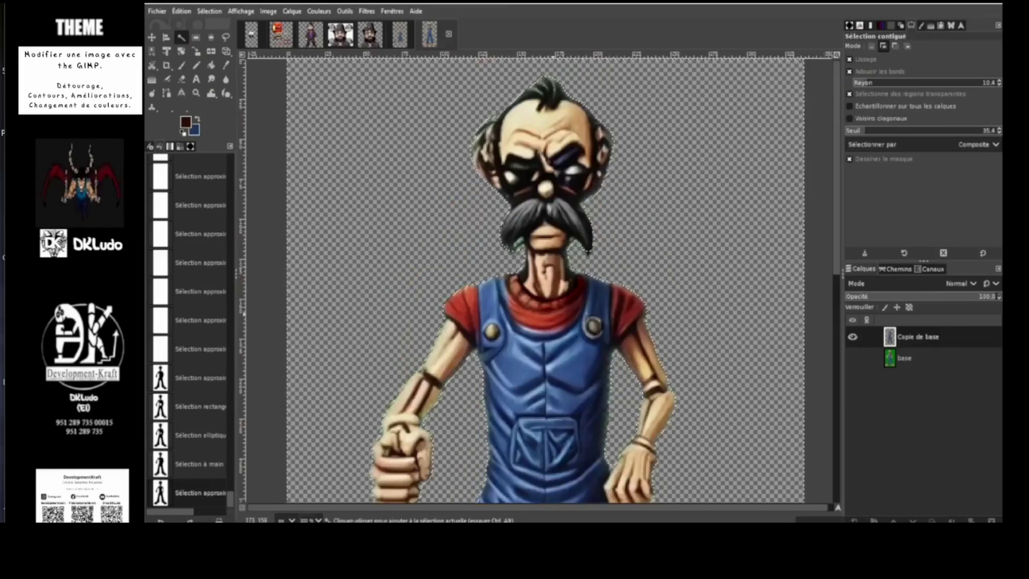
pyautogui.scroll(-5, 545, 279)
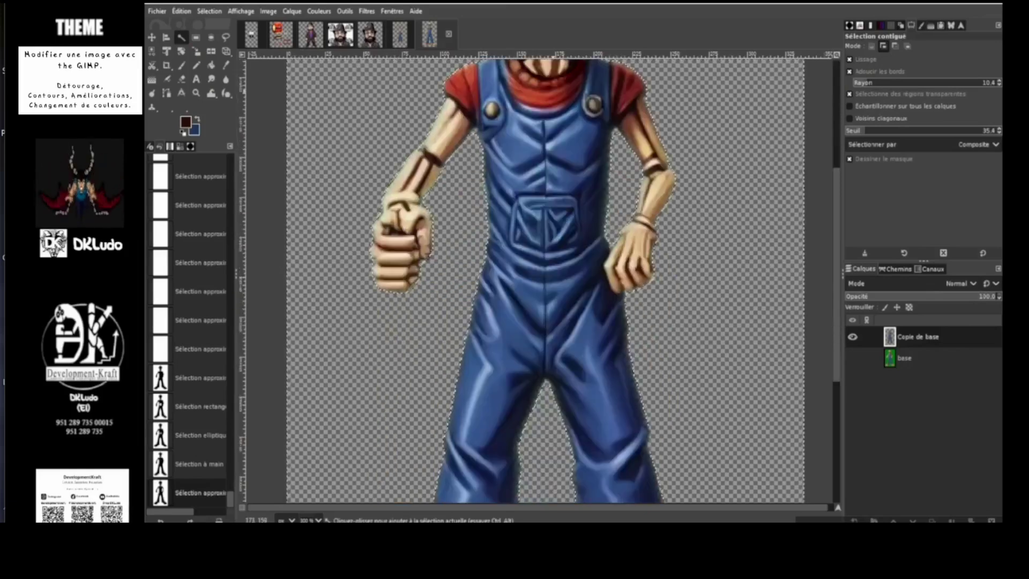
pyautogui.scroll(5, 546, 278)
pyautogui.scroll(-3, 545, 279)
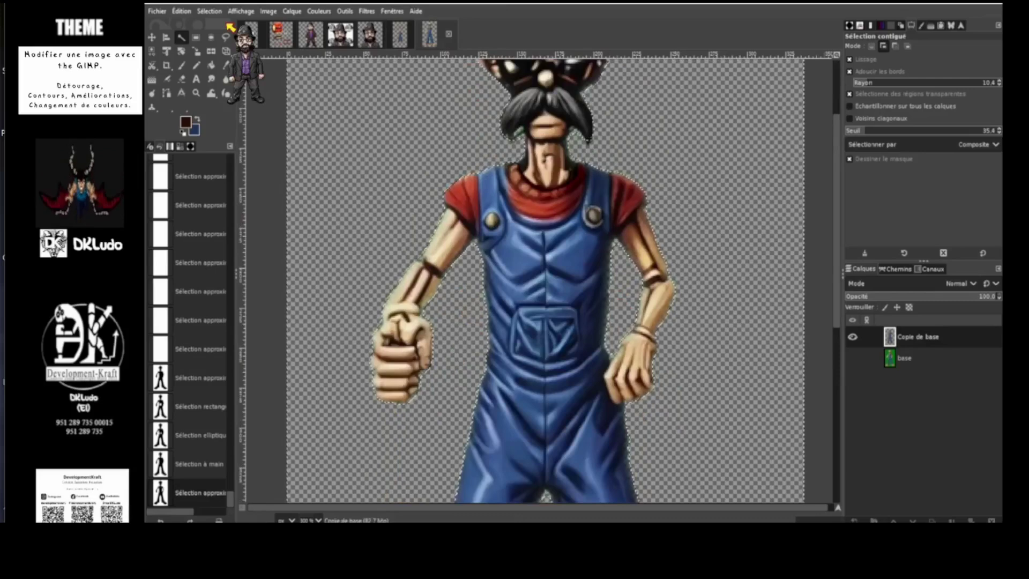
# Step: Grow the background selection slightly around the figure
pyautogui.hotkey('alt', 's')
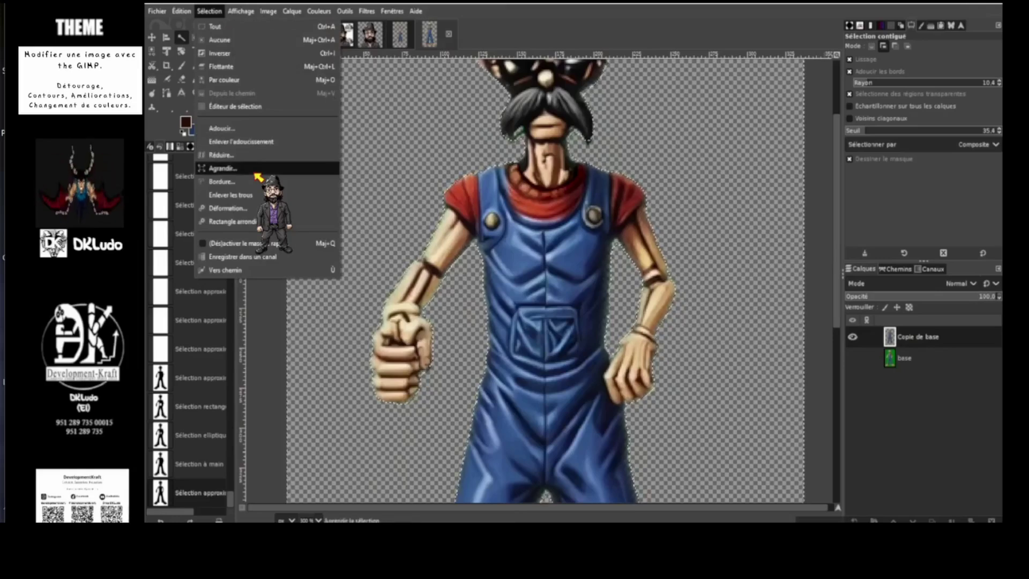
pyautogui.click(223, 168)
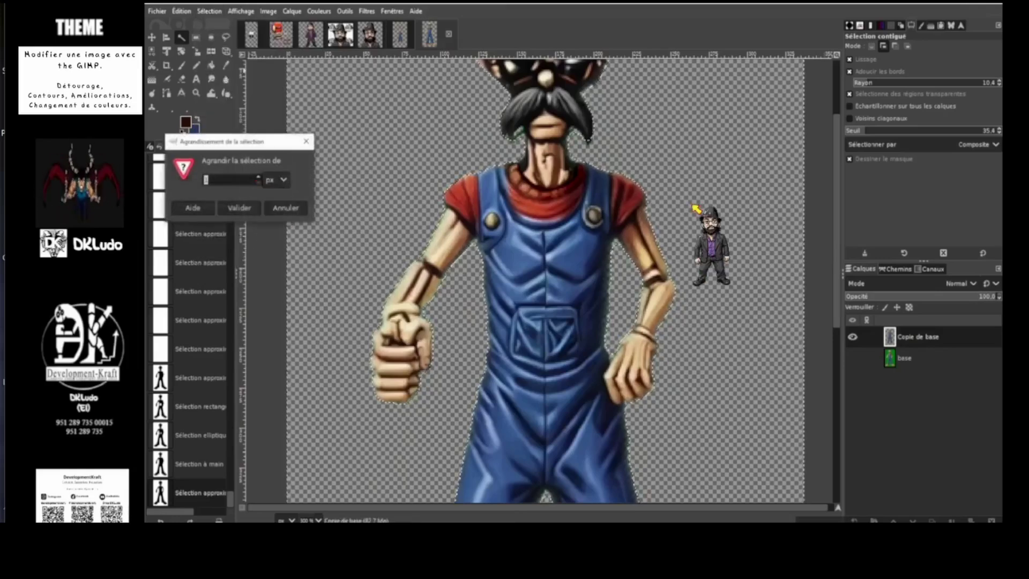
pyautogui.moveTo(510, 154); pyautogui.dragTo(714, 134)
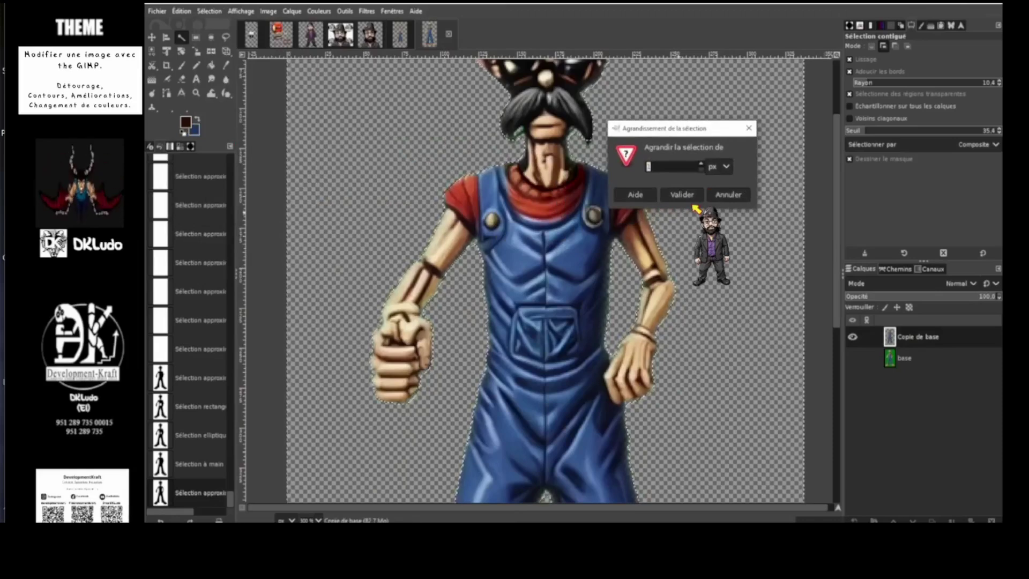
pyautogui.click(692, 201)
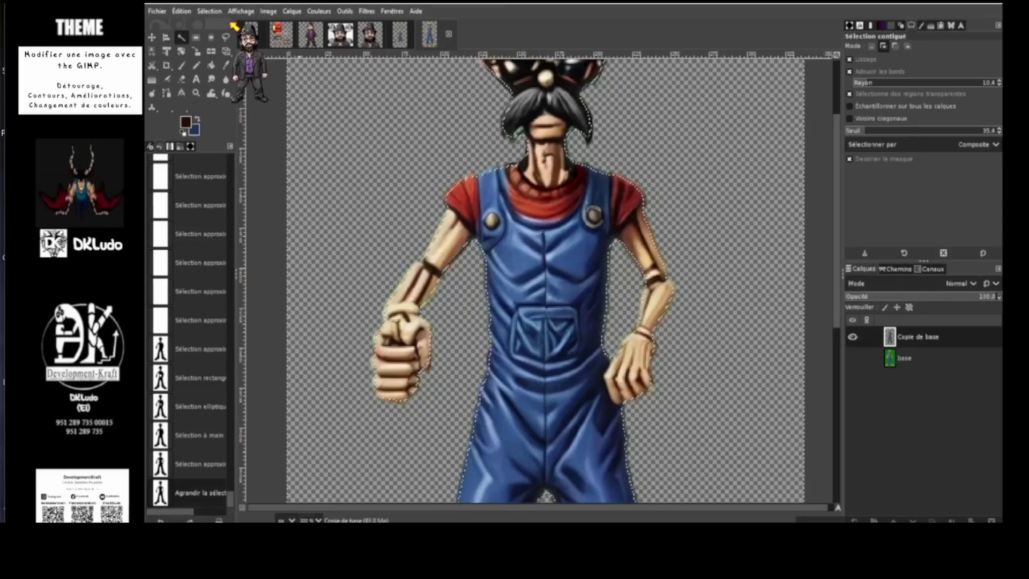
# Step: Shrink the background selection by a few pixels and inspect its outline from the figure's head down to the legs
pyautogui.click(209, 11)
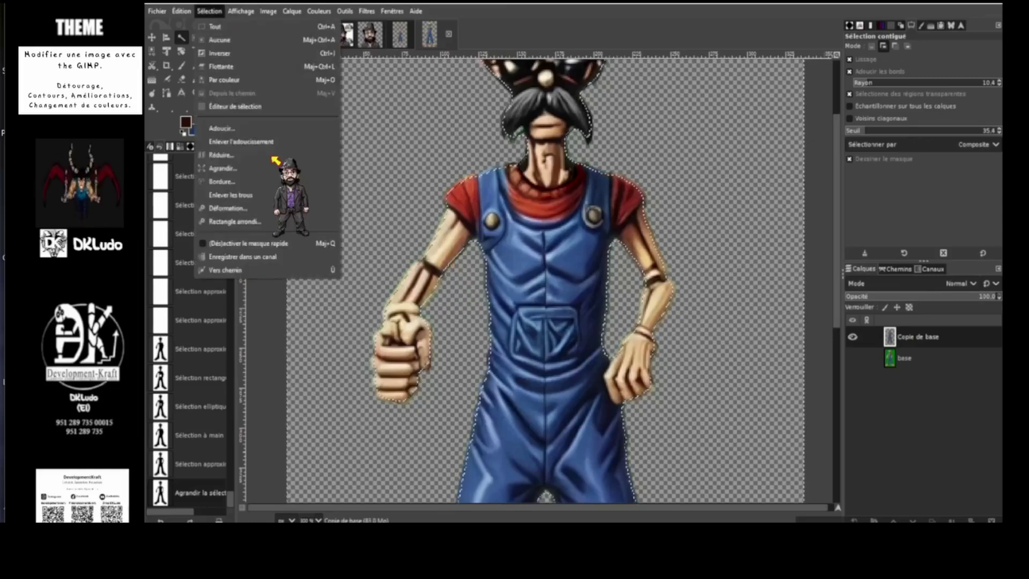
pyautogui.click(275, 160)
pyautogui.moveTo(294, 124); pyautogui.dragTo(602, 149)
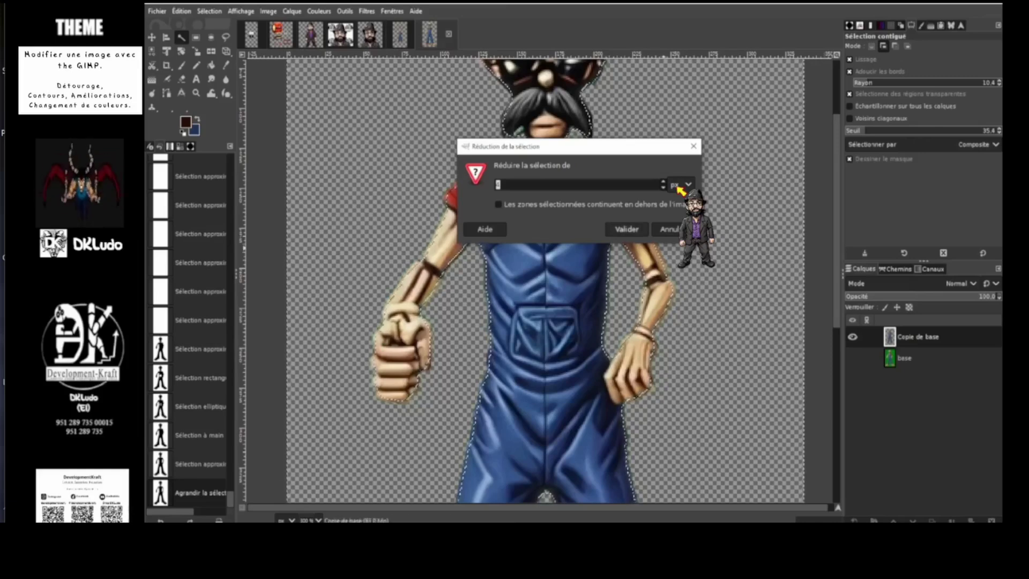
pyautogui.press('Return')
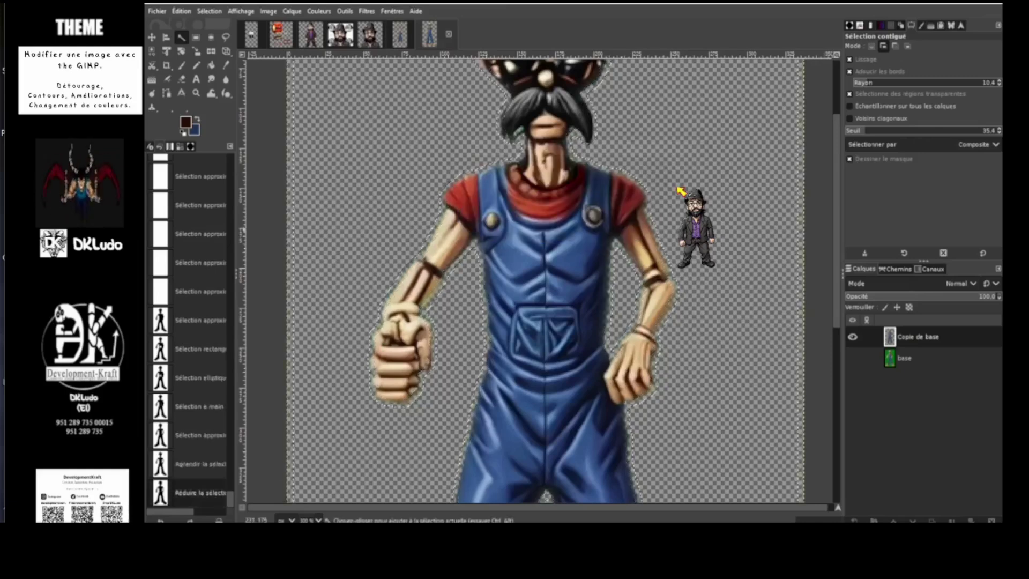
pyautogui.scroll(-5, 459, 337)
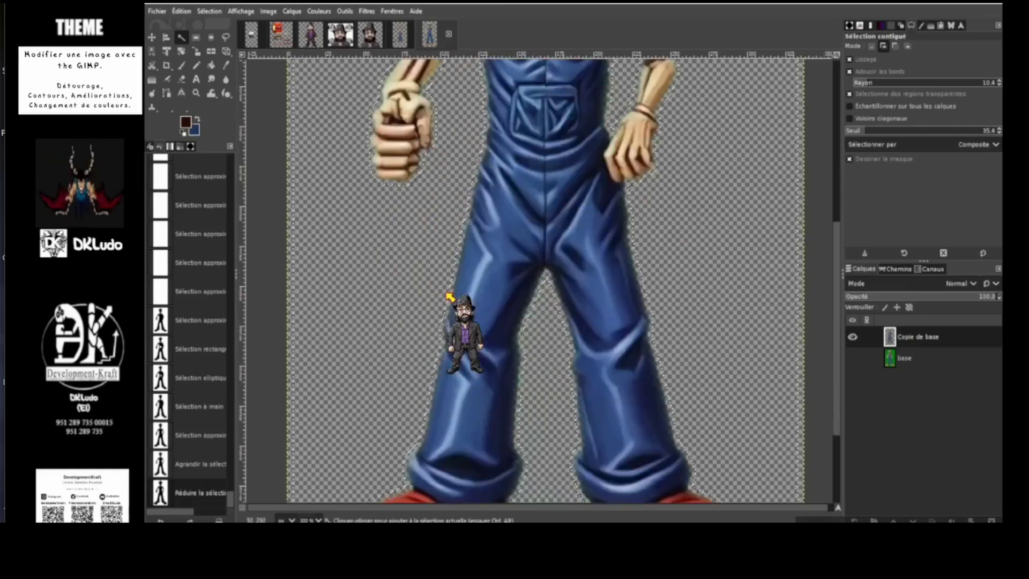
pyautogui.scroll(5, 450, 296)
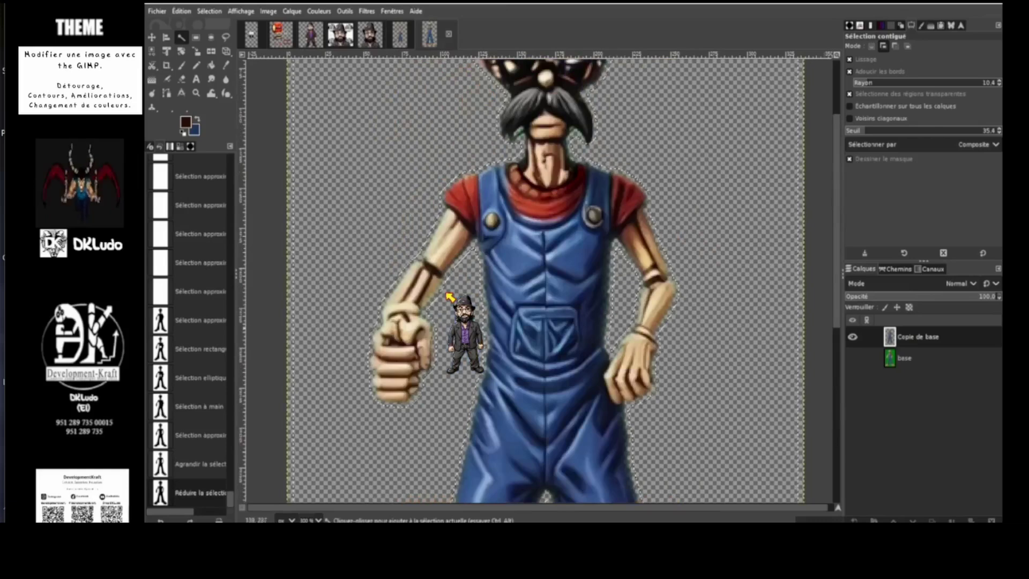
pyautogui.scroll(3, 451, 296)
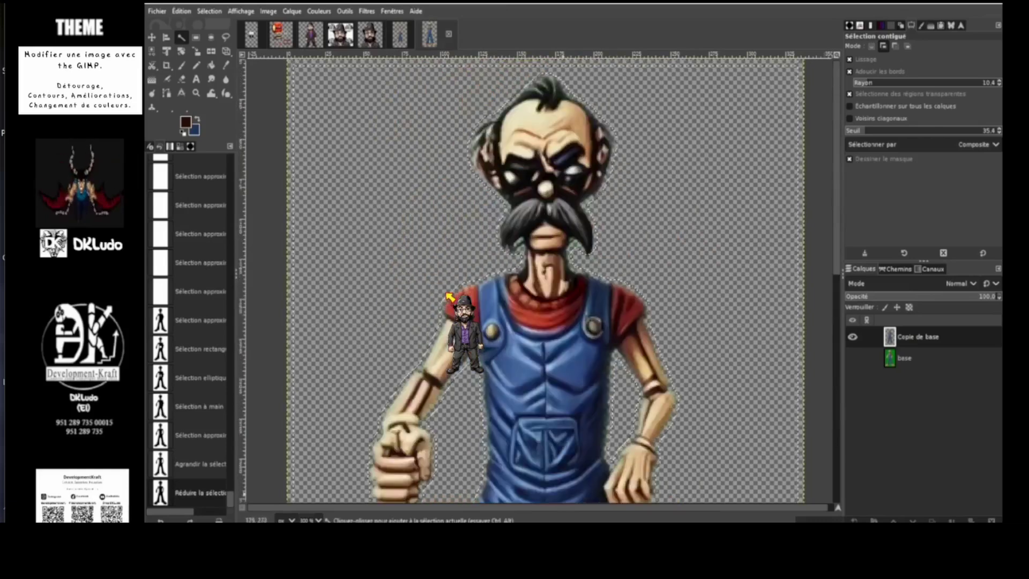
pyautogui.scroll(-6, 451, 297)
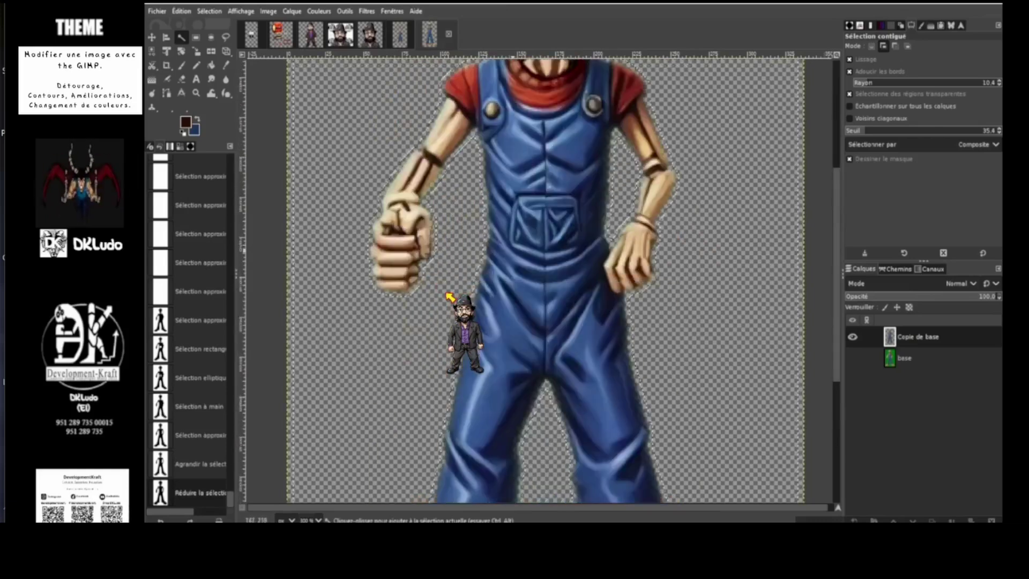
pyautogui.scroll(3, 450, 297)
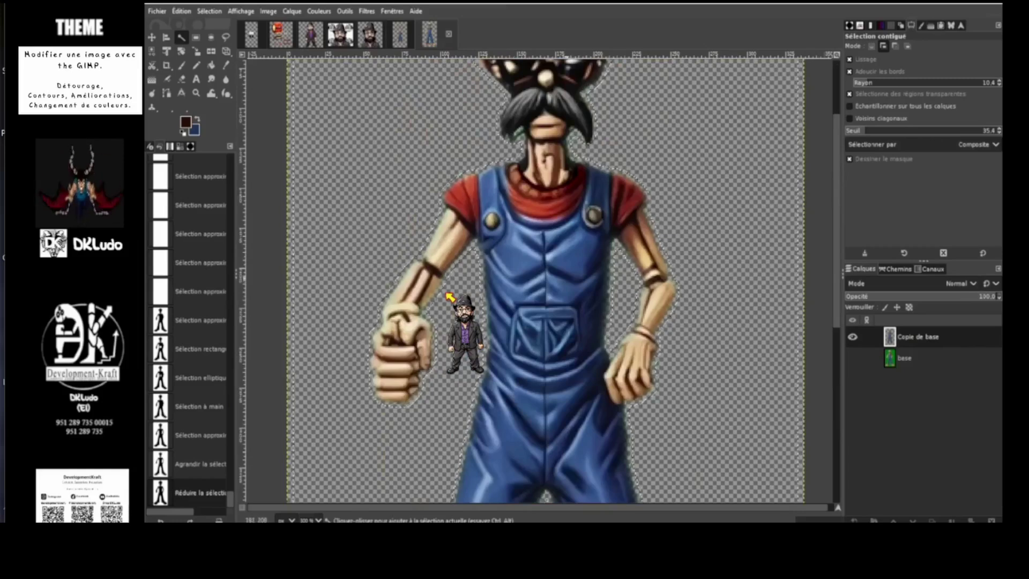
pyautogui.scroll(3, 450, 296)
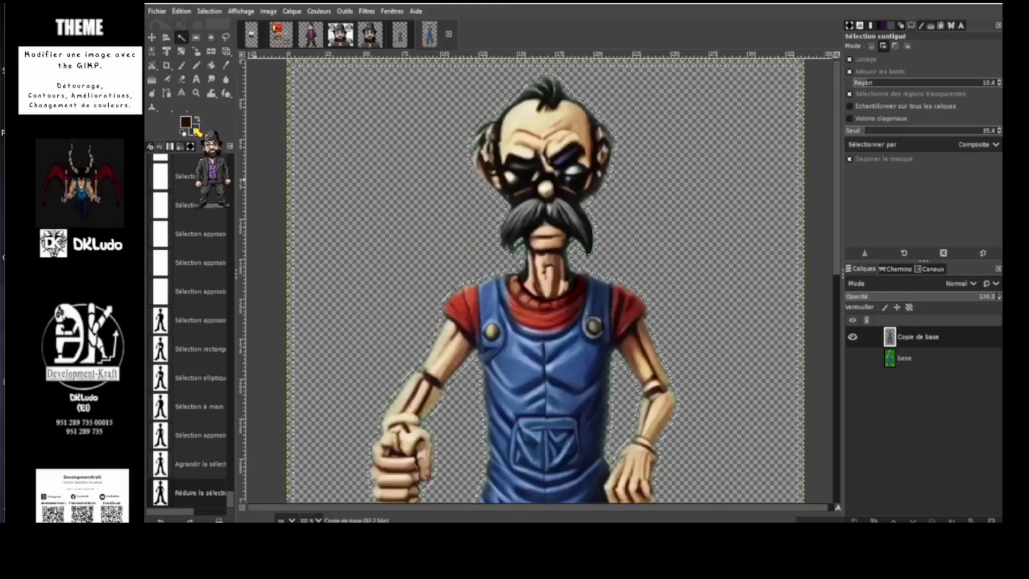
# Step: Set the foreground colour to black (000000)
pyautogui.click(195, 129)
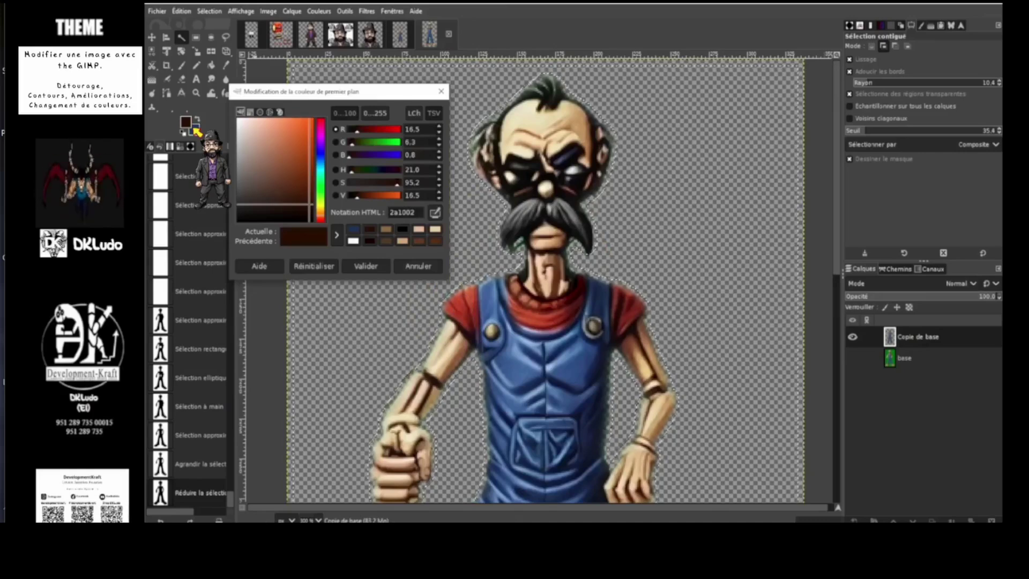
pyautogui.click(404, 230)
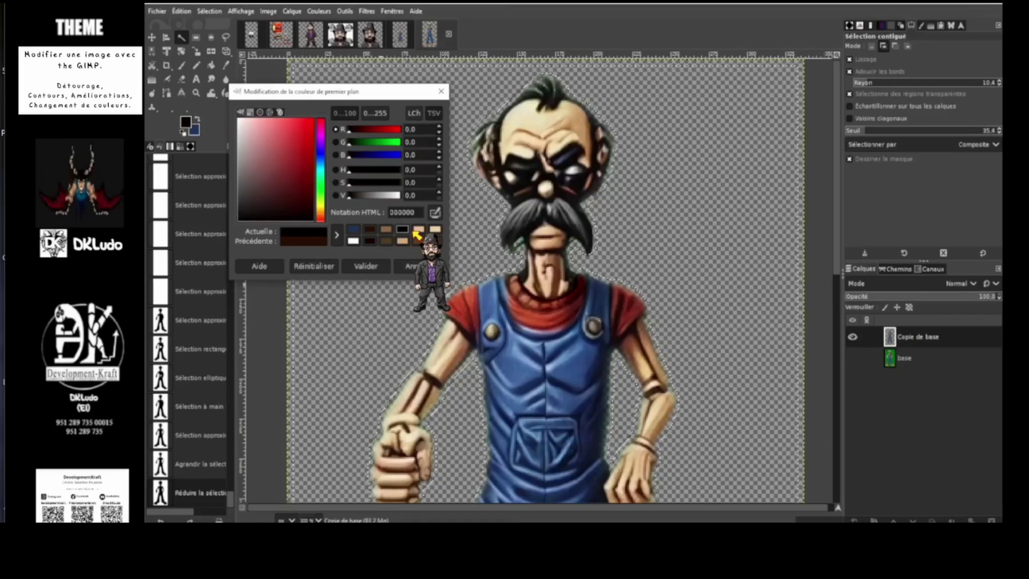
pyautogui.click(365, 266)
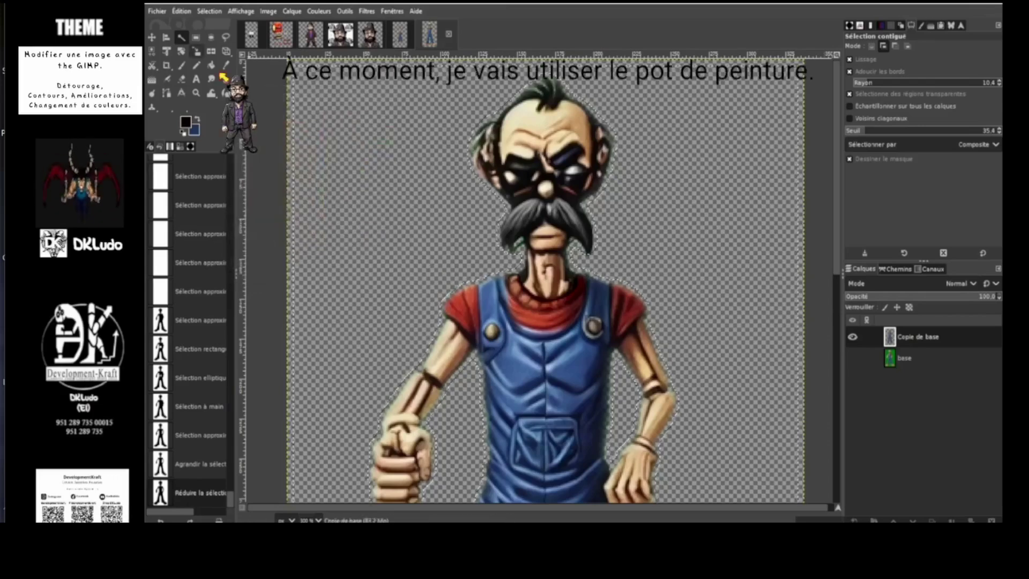
# Step: Try filling the background selection with the black foreground colour using Bucket Fill, and undo the fill
pyautogui.click(214, 68)
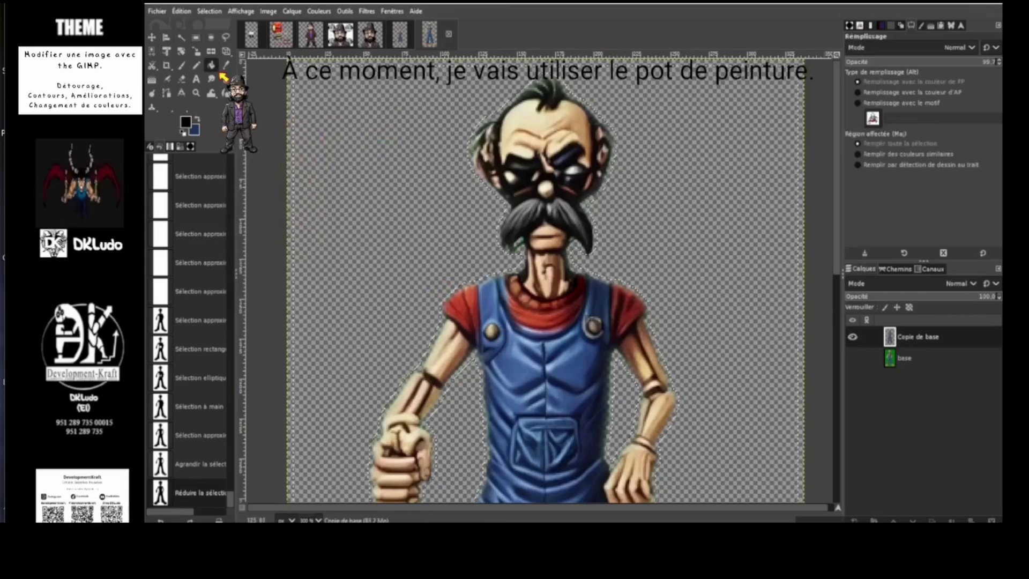
pyautogui.click(355, 169)
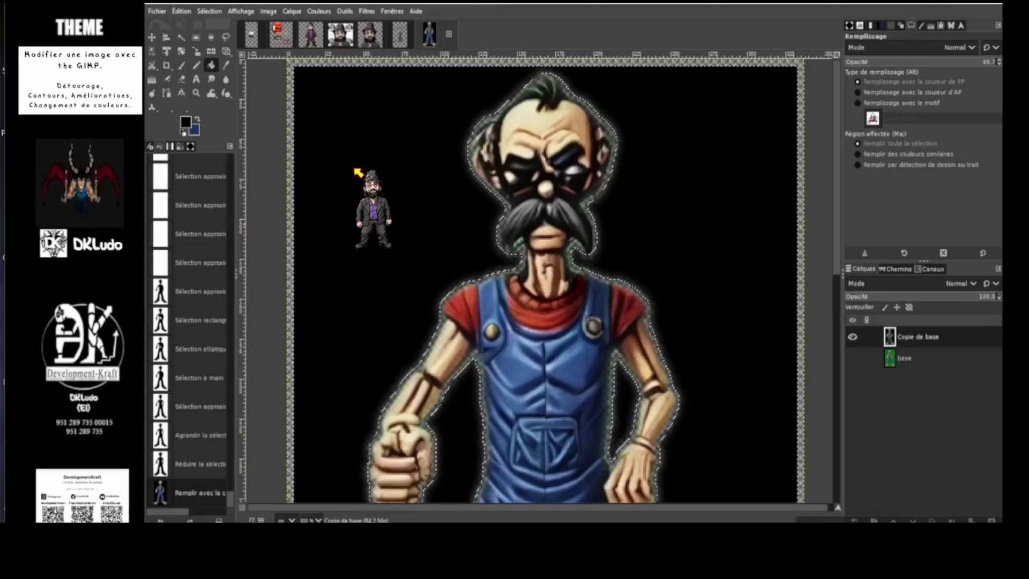
pyautogui.hotkey('alt', 'e')
pyautogui.press('Delete')
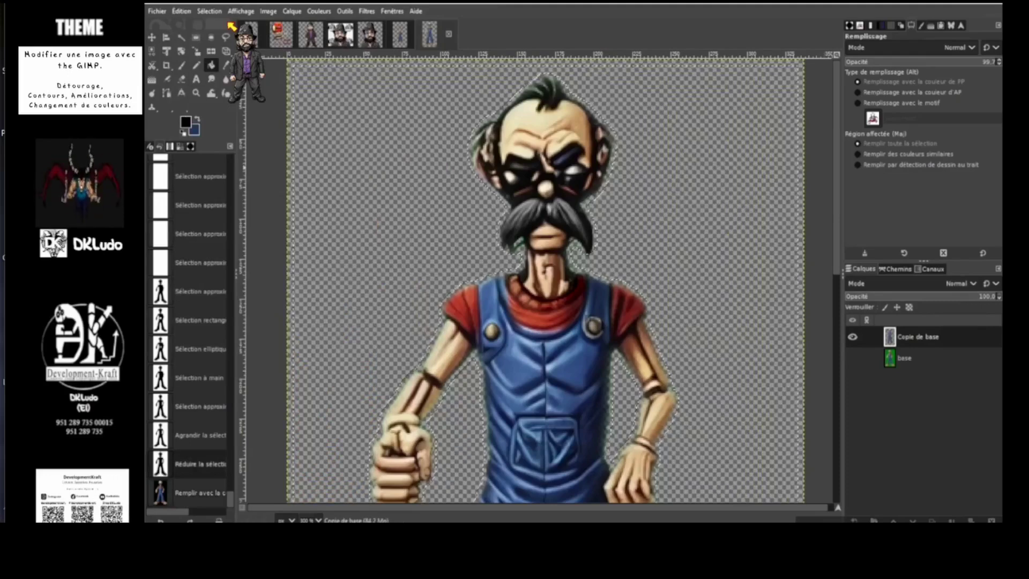
# Step: Invert the selection so that it covers the figure instead of the background
pyautogui.hotkey('alt', 's')
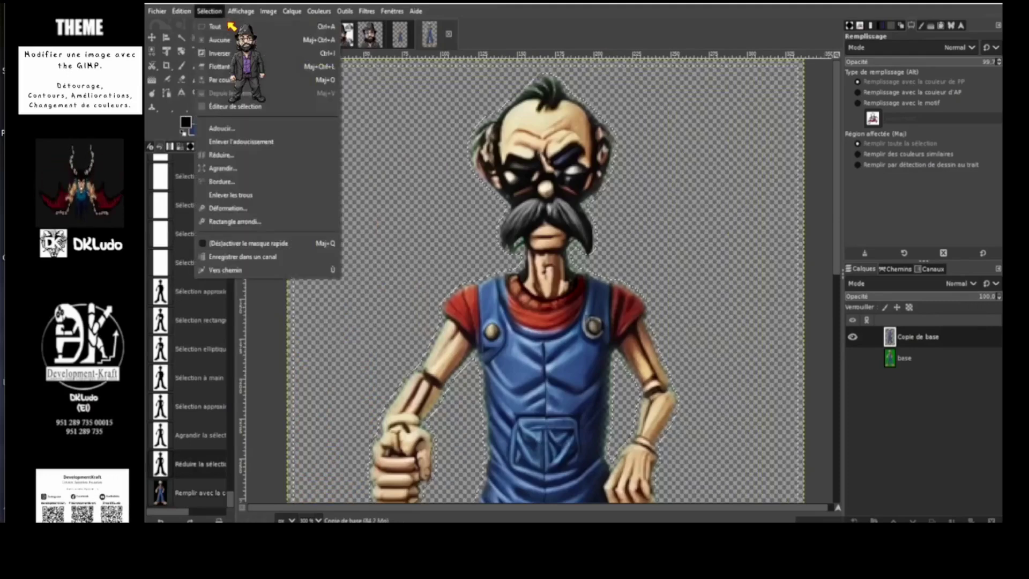
pyautogui.click(252, 54)
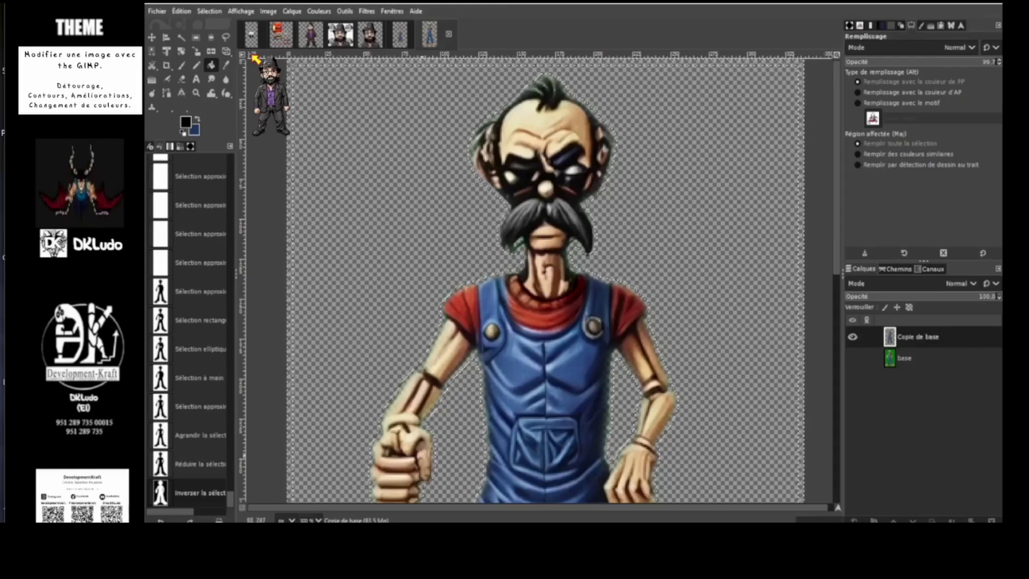
# Step: Try filling the inverted selection with the black foreground colour, and undo the fill
pyautogui.hotkey('ctrl', ',')
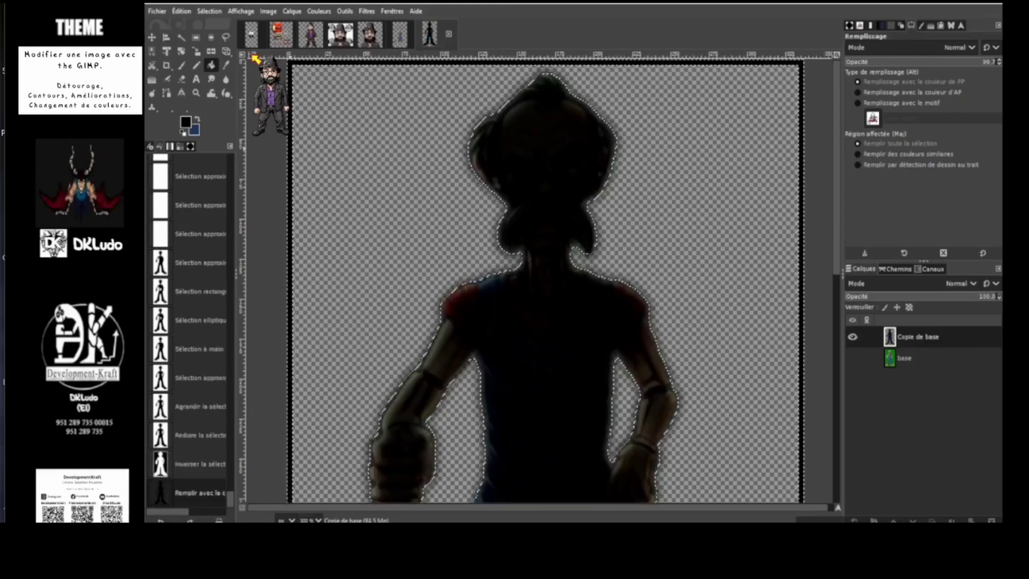
pyautogui.click(182, 11)
pyautogui.click(225, 22)
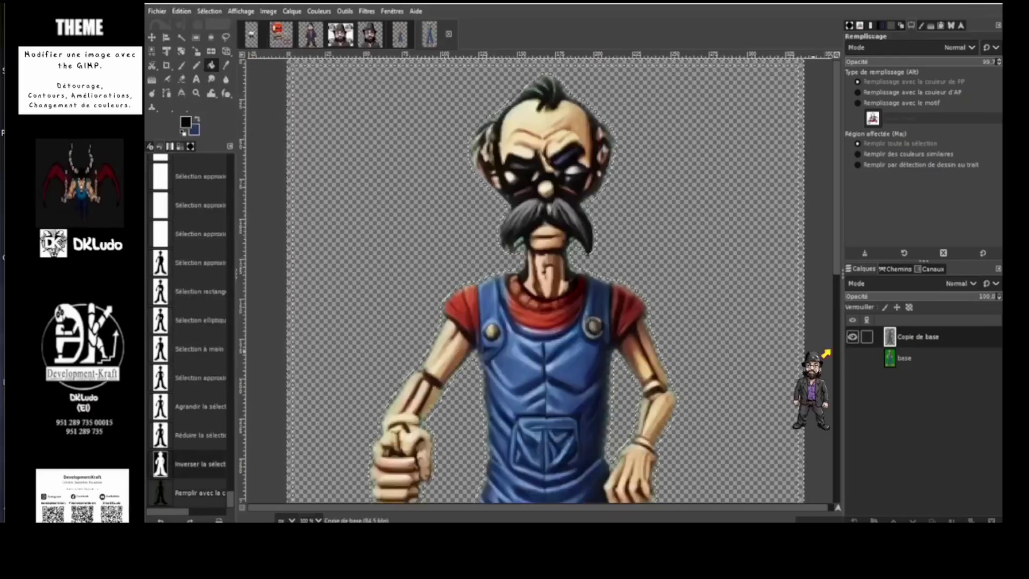
# Step: Create a new layer named "fond noir" with a transparent fill above the Copie de base layer
pyautogui.rightClick(911, 337)
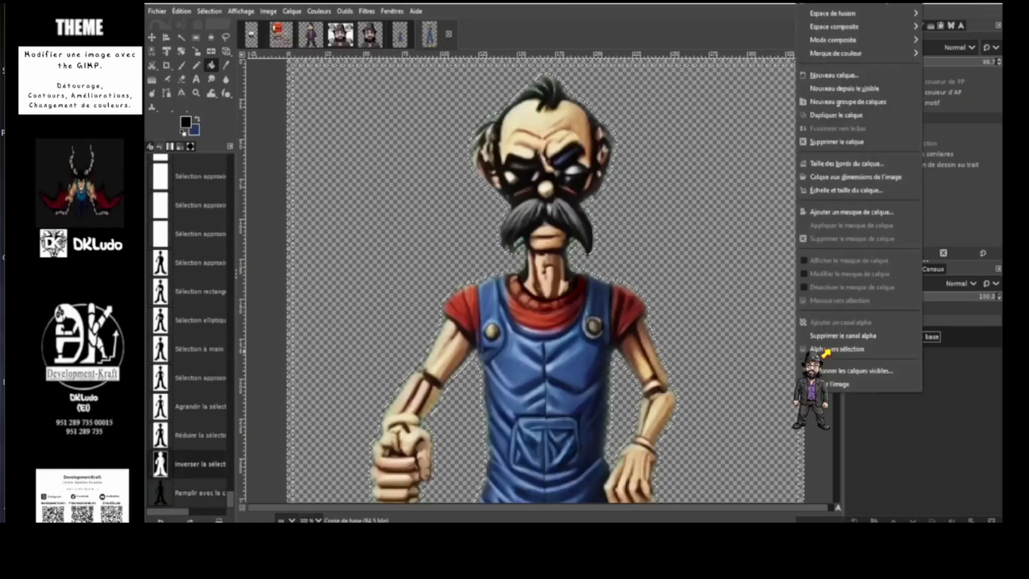
pyautogui.click(790, 84)
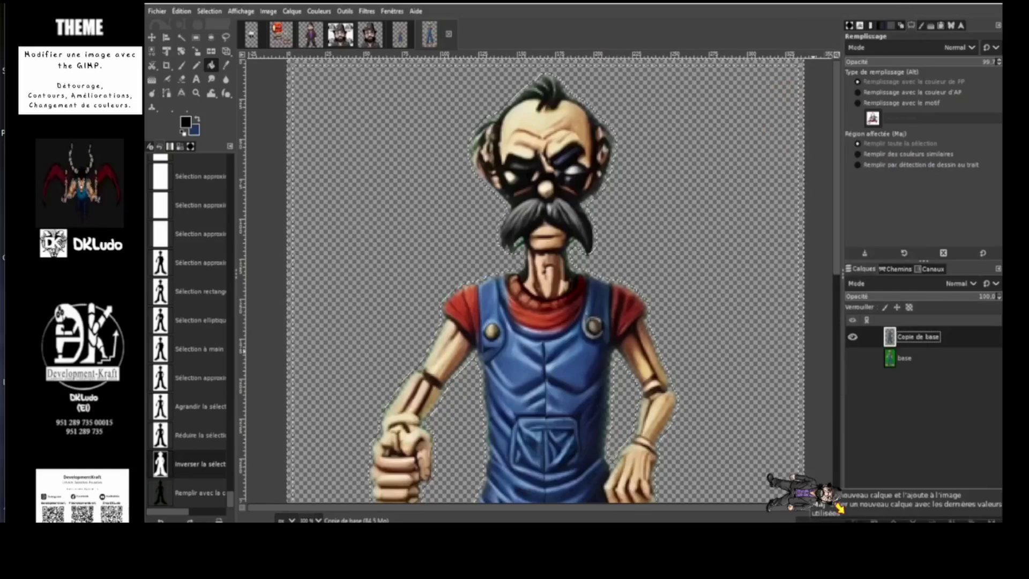
pyautogui.click(840, 509)
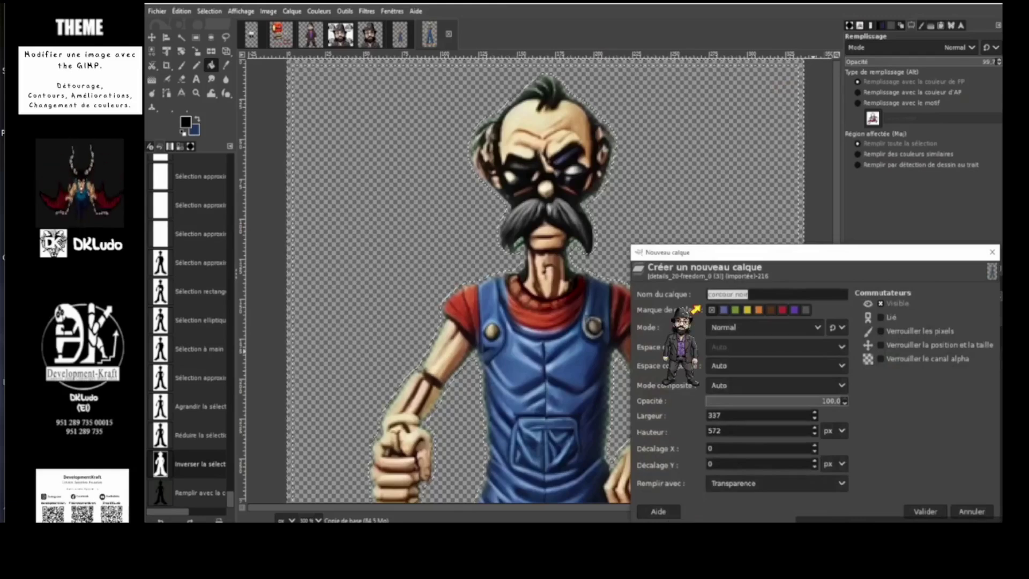
pyautogui.hotkey('shift', 'Left')
pyautogui.hotkey('shift', 'Left')
pyautogui.hotkey('shift', 'Left')
pyautogui.hotkey('shift', 'Left')
pyautogui.hotkey('shift', 'Left')
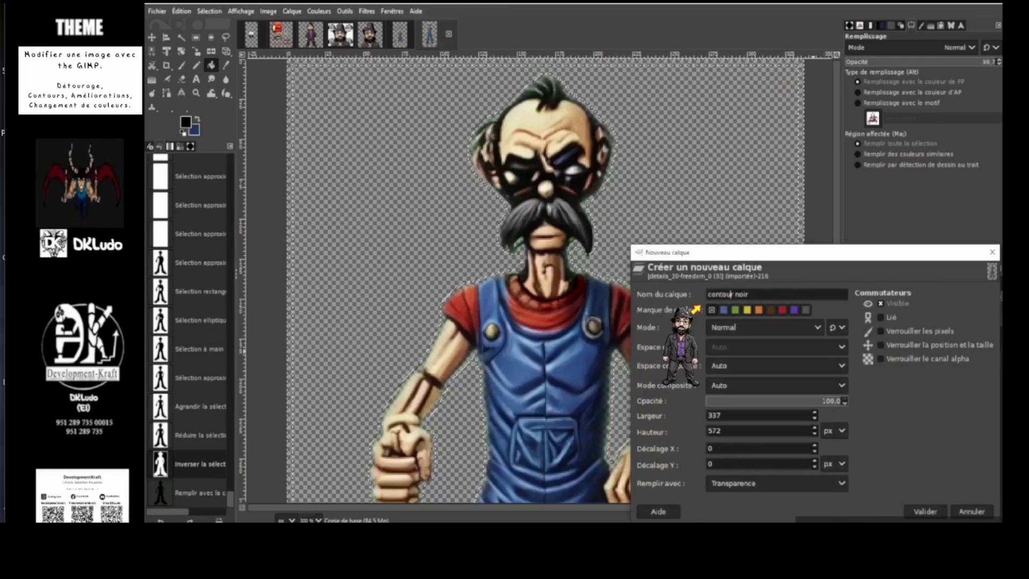
pyautogui.write('fond')
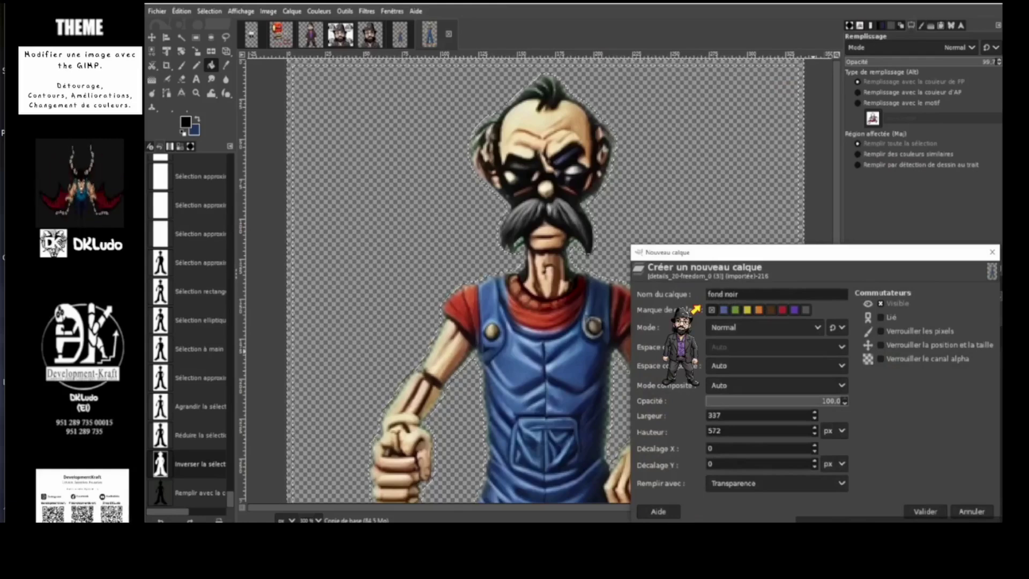
pyautogui.press('Return')
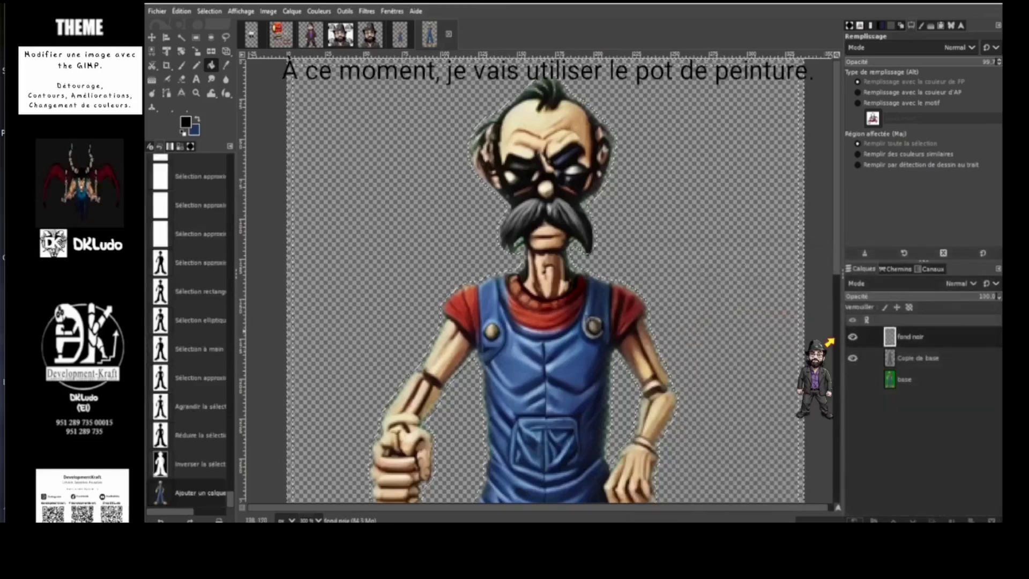
# Step: Fill the figure selection on the fond noir layer repeatedly with black, raising the Bucket Fill opacity to 100
pyautogui.click(830, 341)
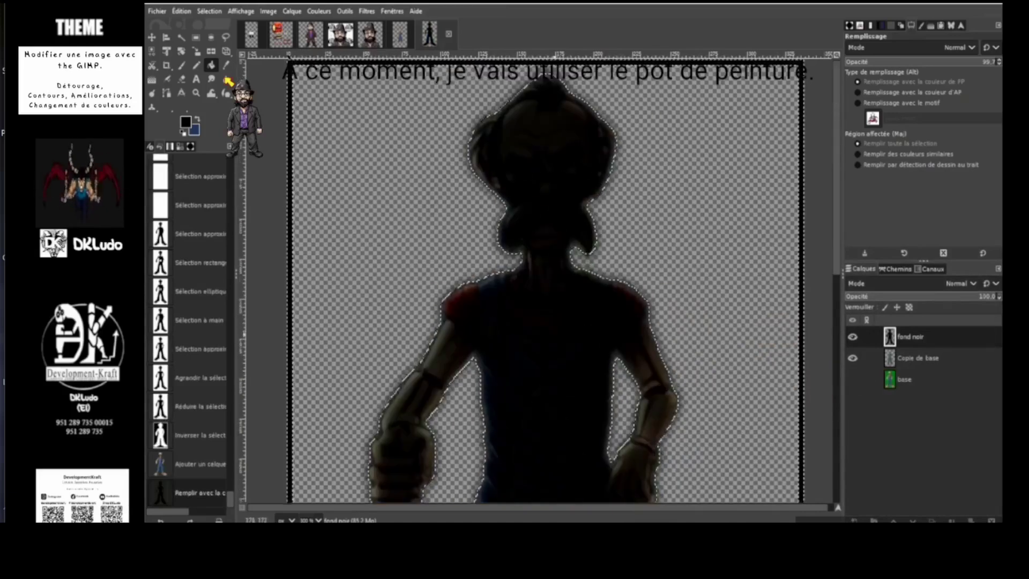
pyautogui.click(1000, 60)
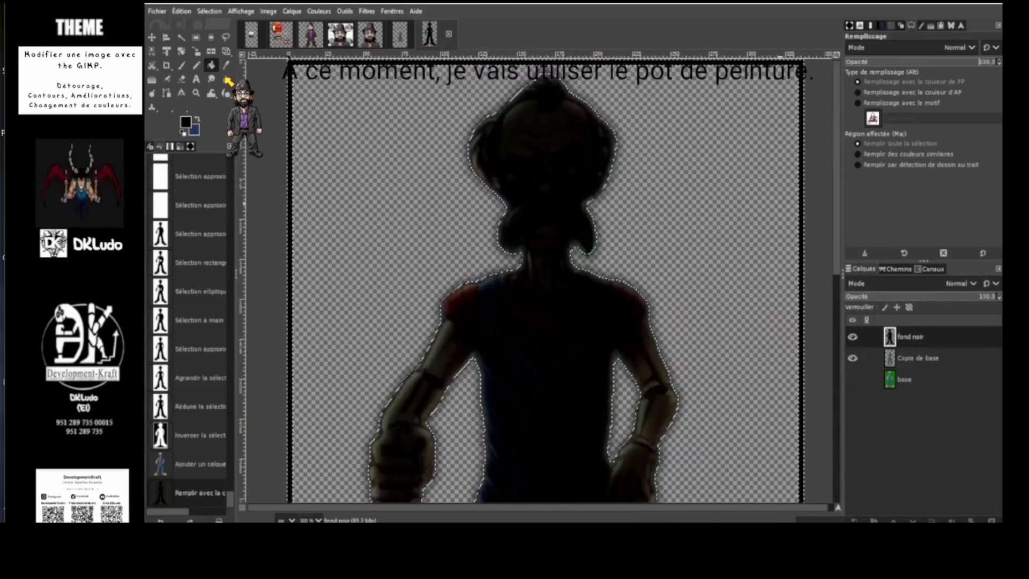
pyautogui.hotkey('ctrl', ',')
pyautogui.hotkey('ctrl', ',')
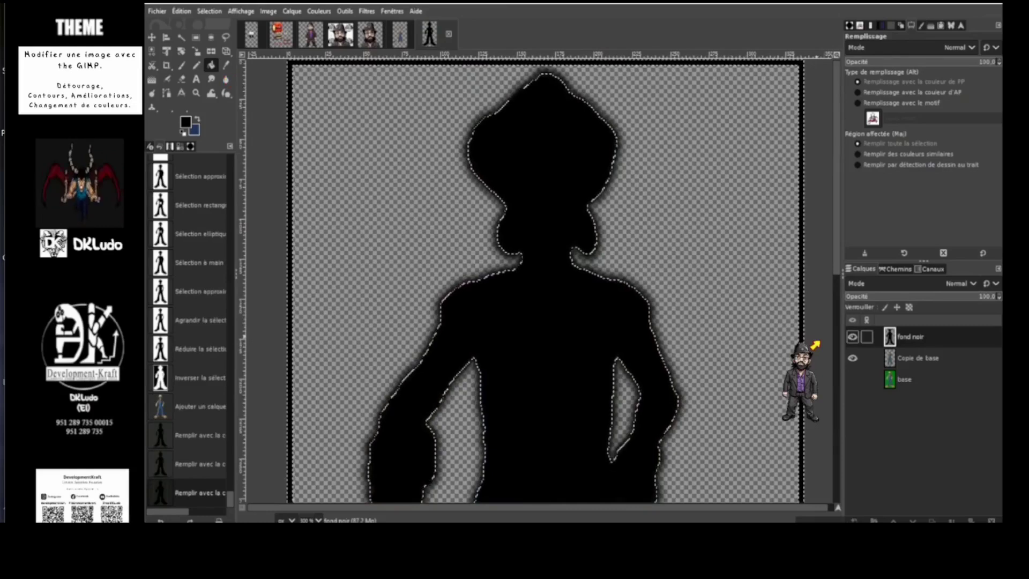
# Step: Move the fond noir layer below Copie de base and clear the selection
pyautogui.moveTo(910, 336); pyautogui.dragTo(932, 369)
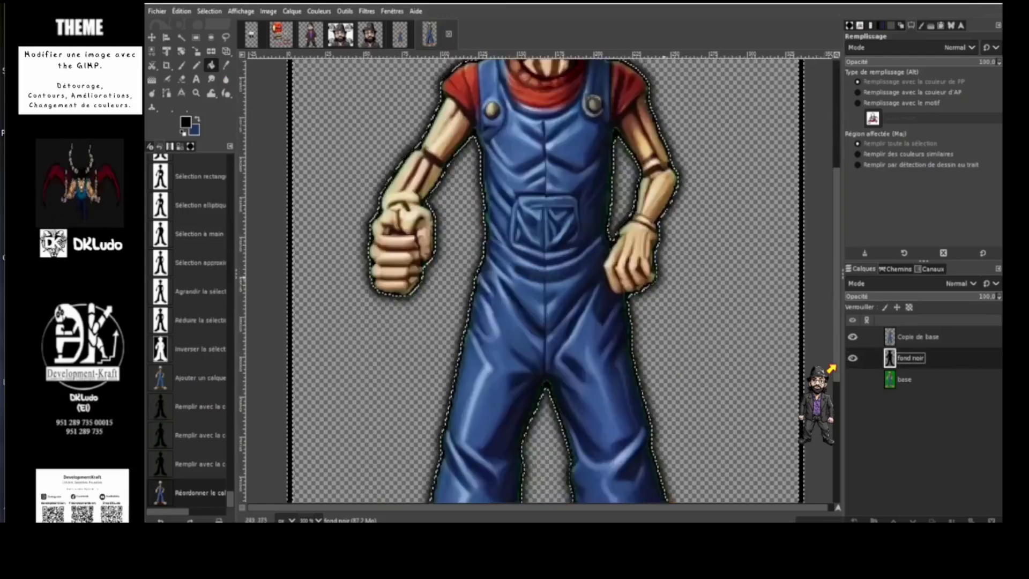
pyautogui.scroll(3, 546, 282)
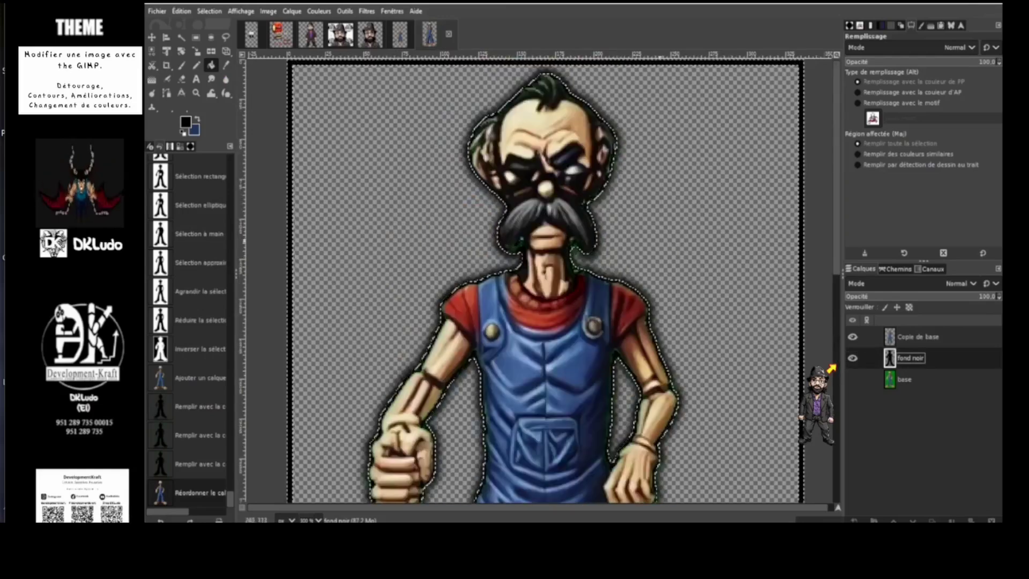
pyautogui.click(209, 11)
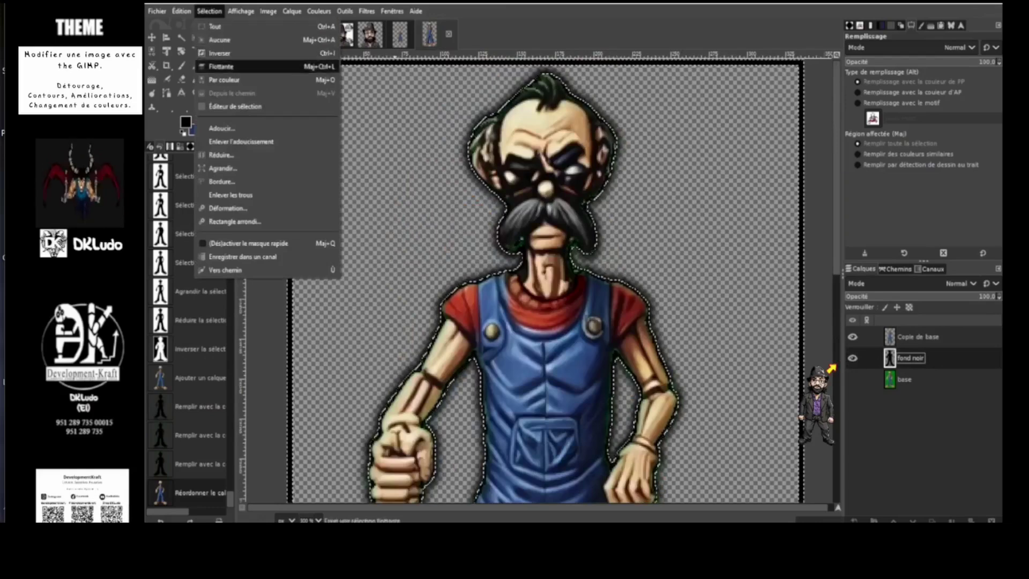
pyautogui.click(220, 39)
# Step: Examine the black outline around the figure from head to feet
pyautogui.scroll(-8, 546, 281)
pyautogui.scroll(-3, 545, 282)
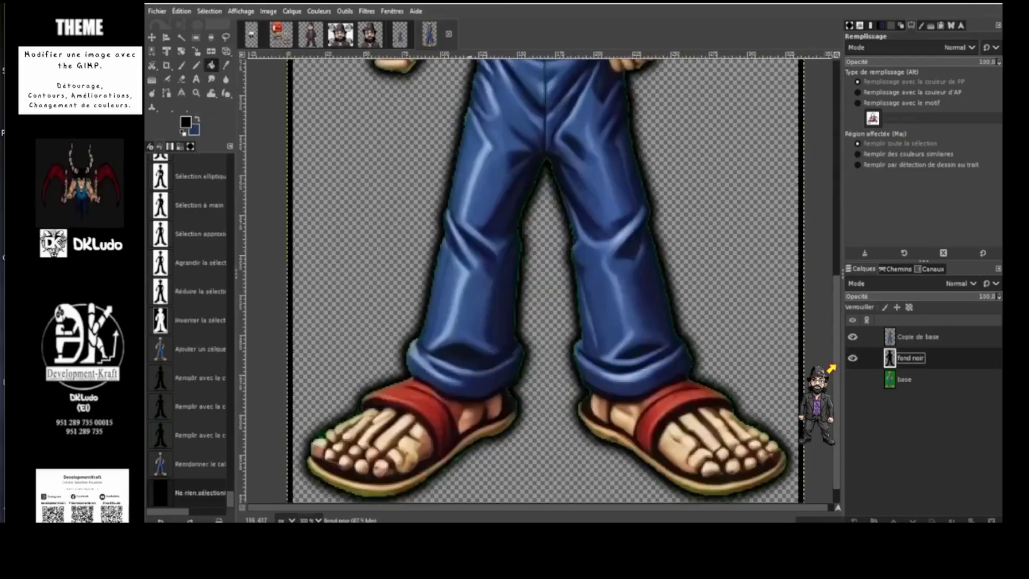
pyautogui.scroll(9, 545, 281)
pyautogui.scroll(4, 546, 282)
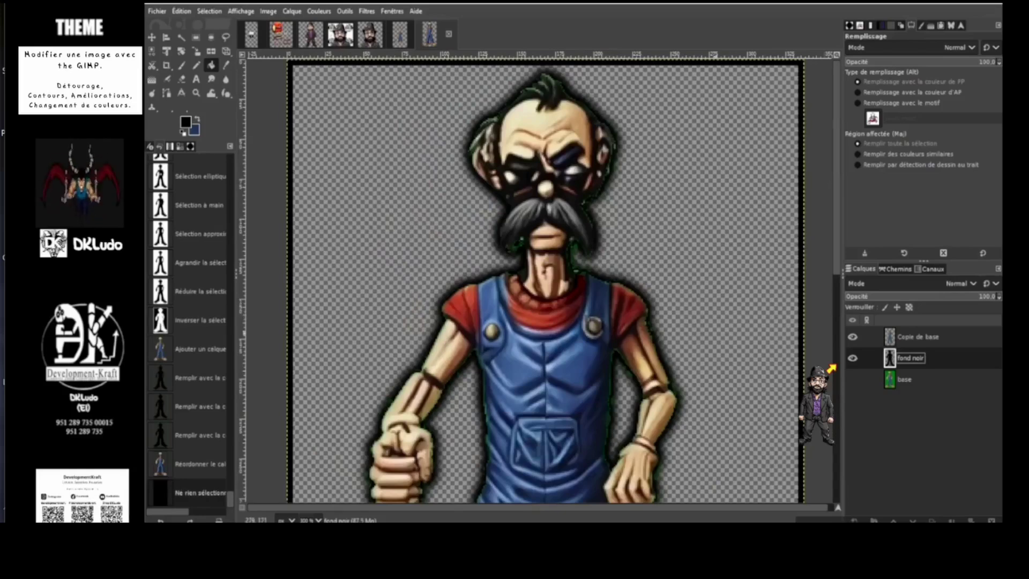
pyautogui.scroll(-10, 545, 282)
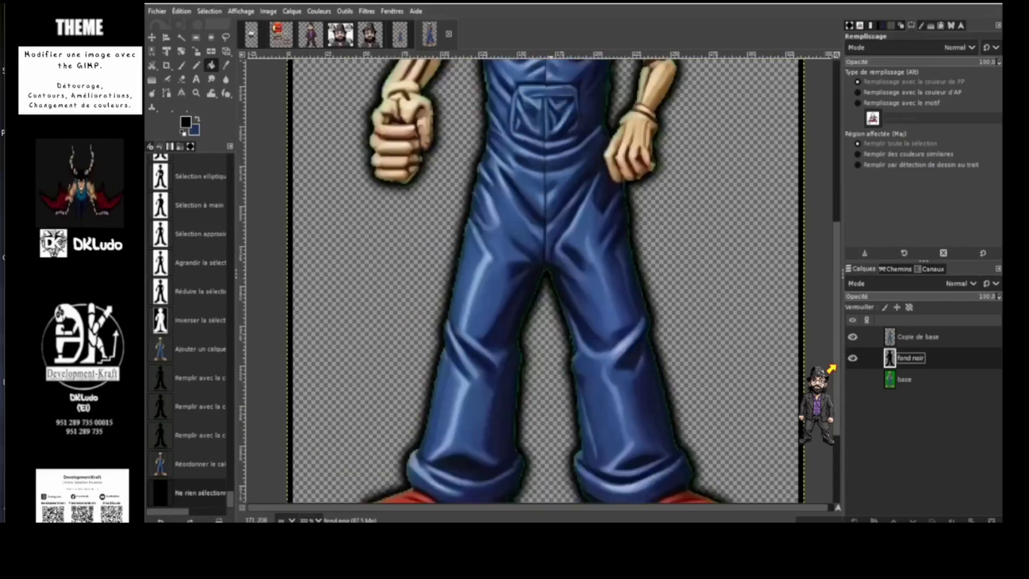
pyautogui.scroll(-1, 546, 281)
pyautogui.scroll(10, 546, 281)
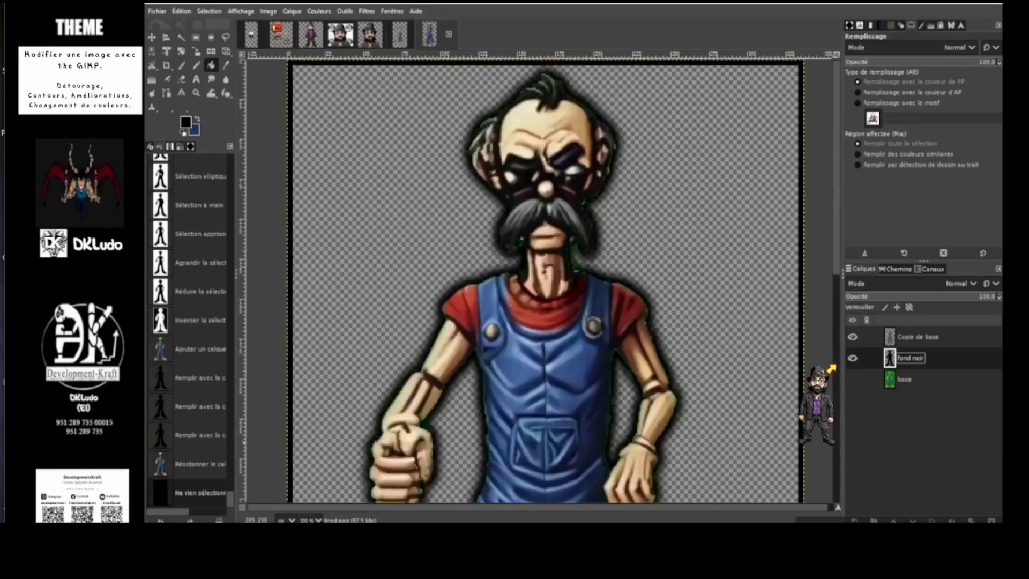
pyautogui.scroll(-8, 546, 281)
pyautogui.scroll(8, 545, 281)
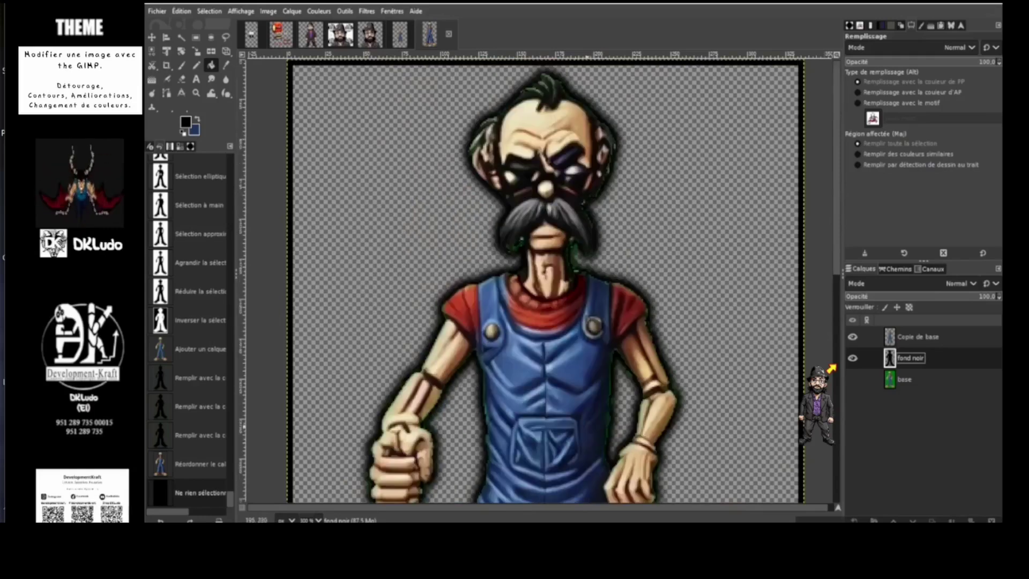
# Step: Hide the fond noir layer and switch to the Fuzzy Select tool
pyautogui.click(853, 358)
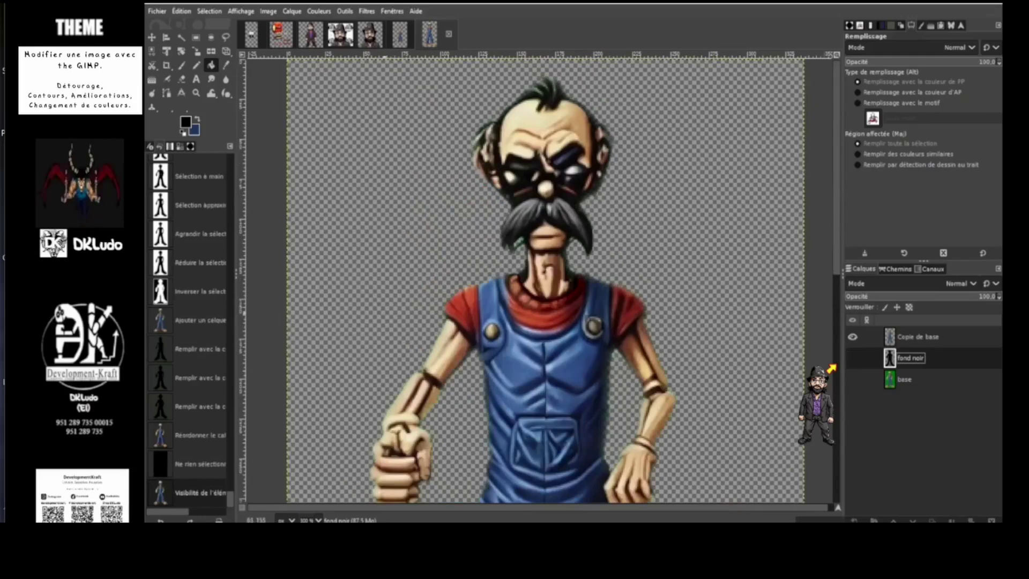
pyautogui.scroll(-5, 546, 281)
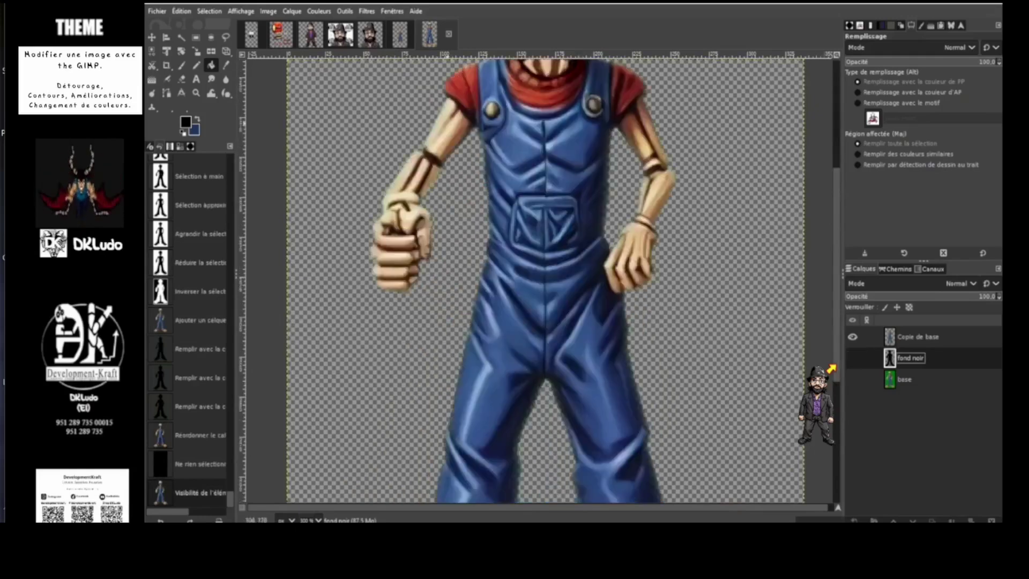
pyautogui.scroll(5, 546, 281)
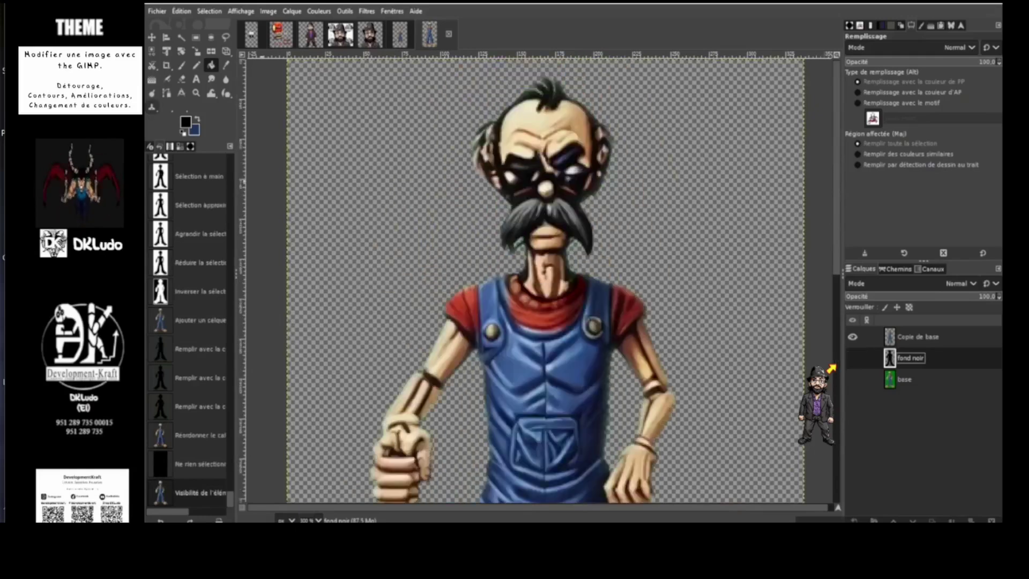
pyautogui.click(181, 37)
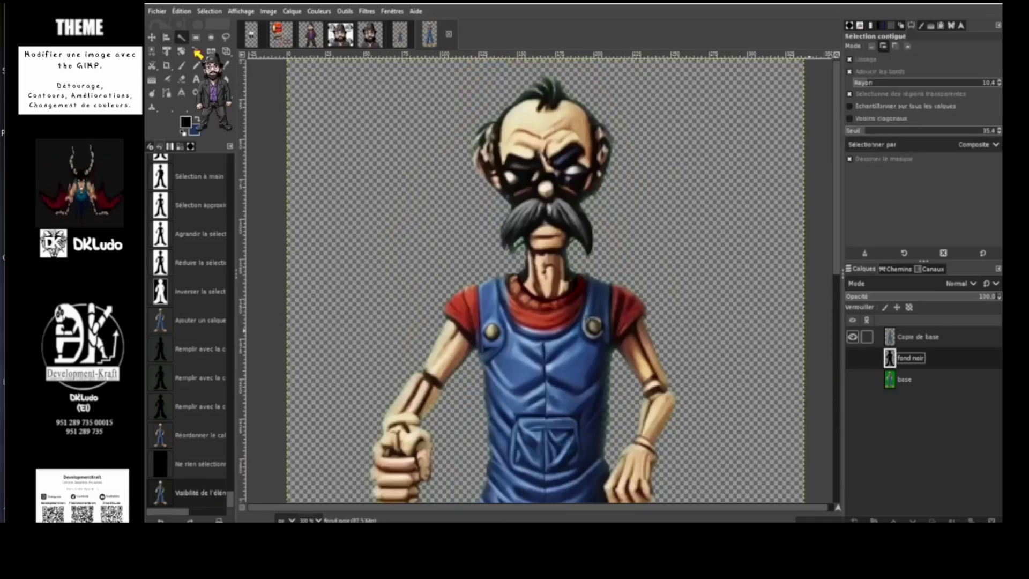
# Step: Rename the Copie de base layer as "perso"
pyautogui.press('pageup')
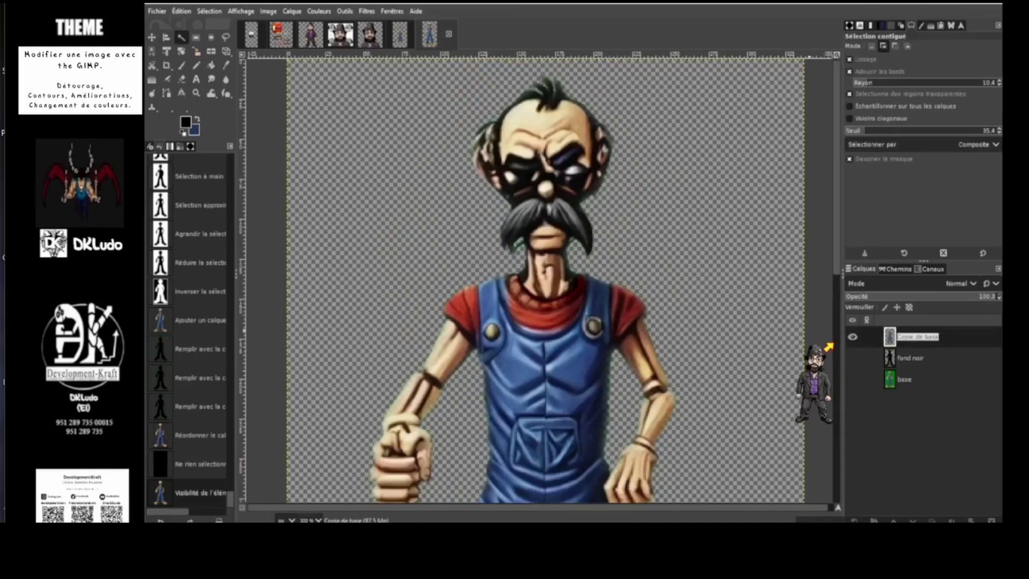
pyautogui.write('perso')
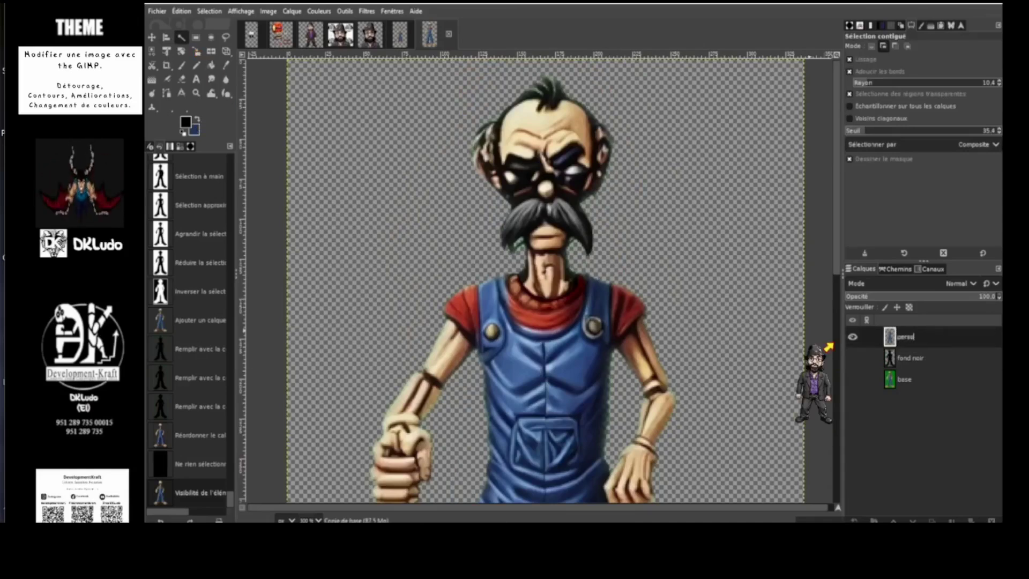
pyautogui.press('Return')
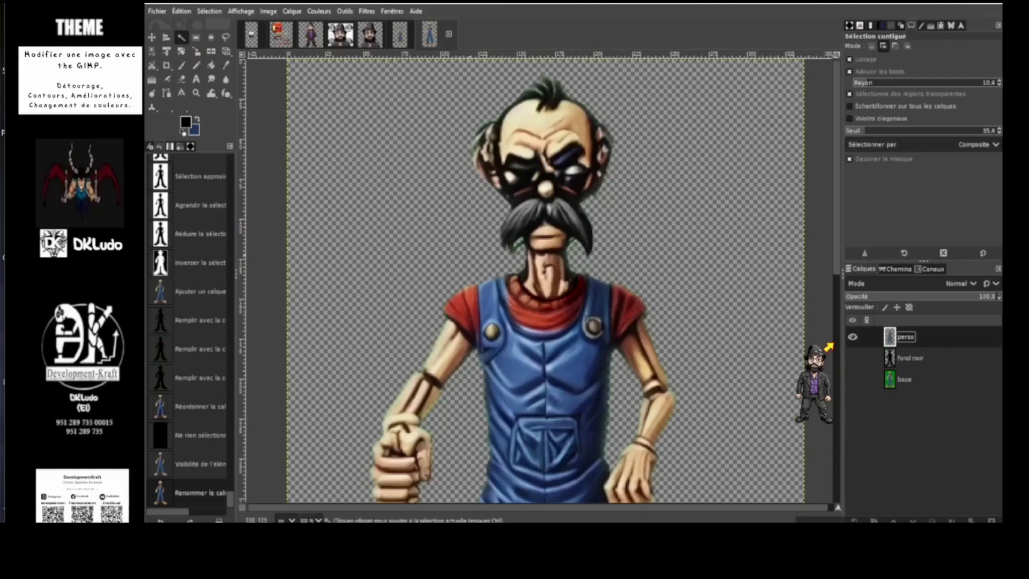
# Step: Select the transparent background around the figure on the perso layer and add the gap between the arm and torso
pyautogui.press('shift')
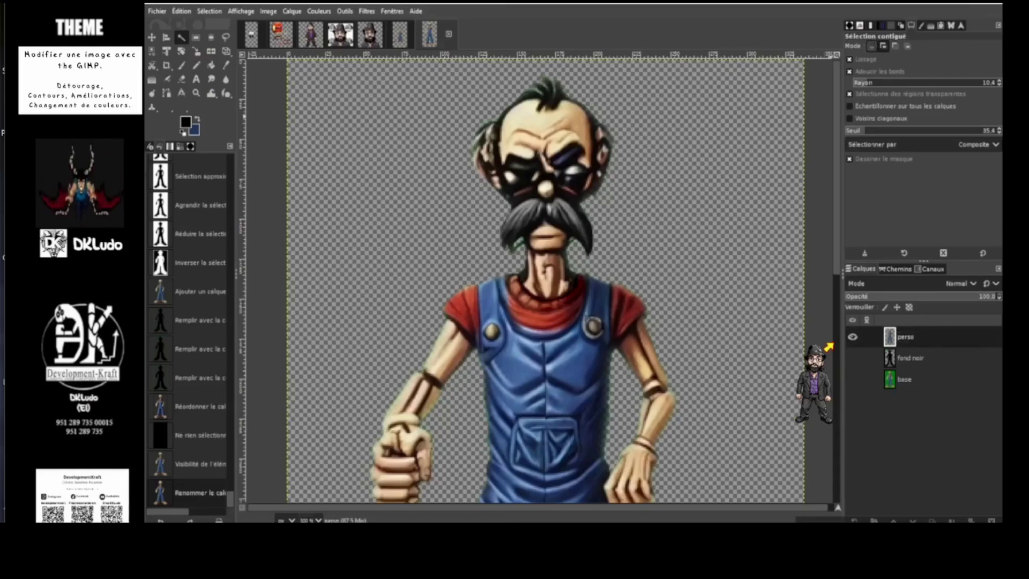
pyautogui.click(830, 345)
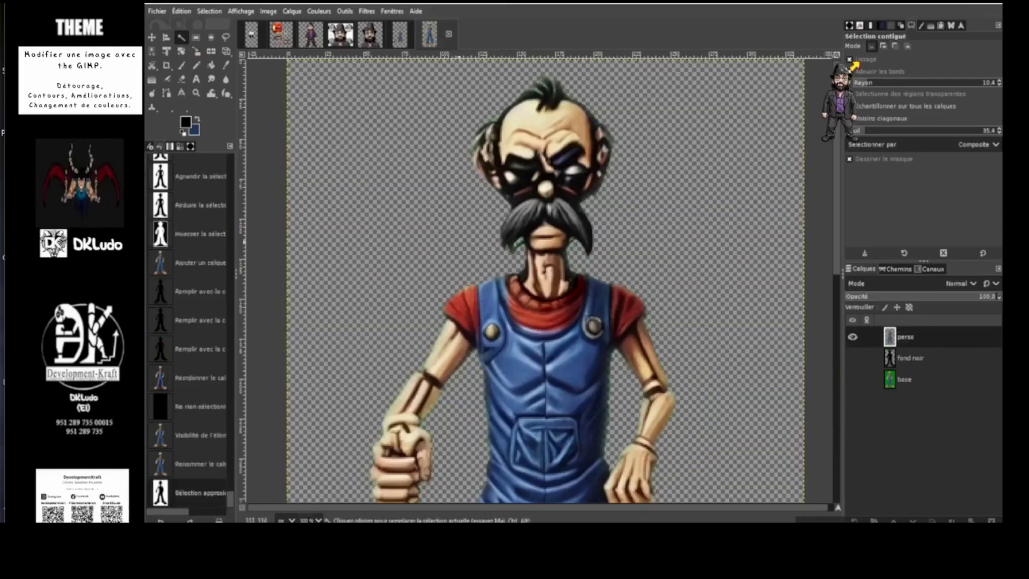
pyautogui.click(459, 242)
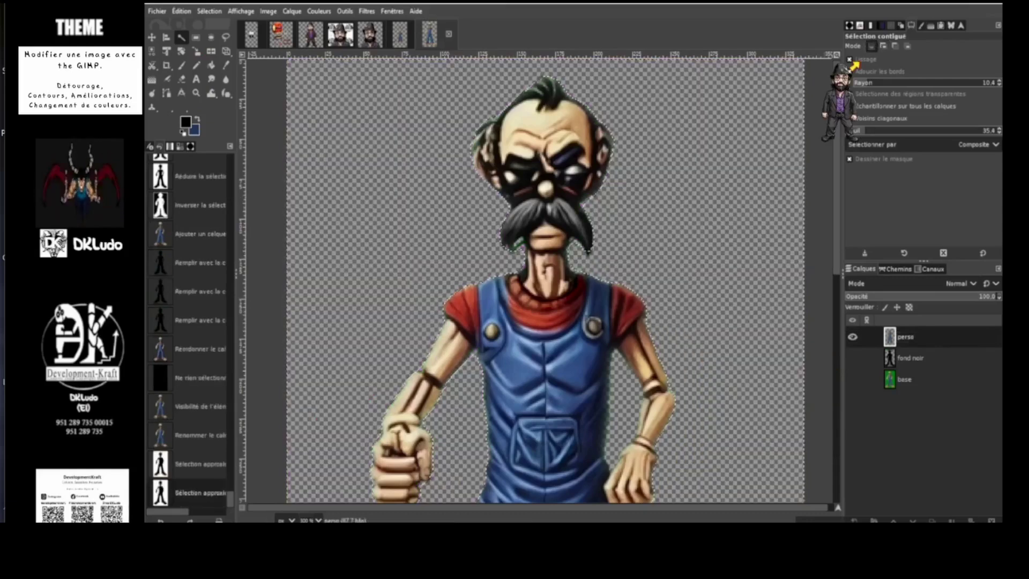
pyautogui.press('shift')
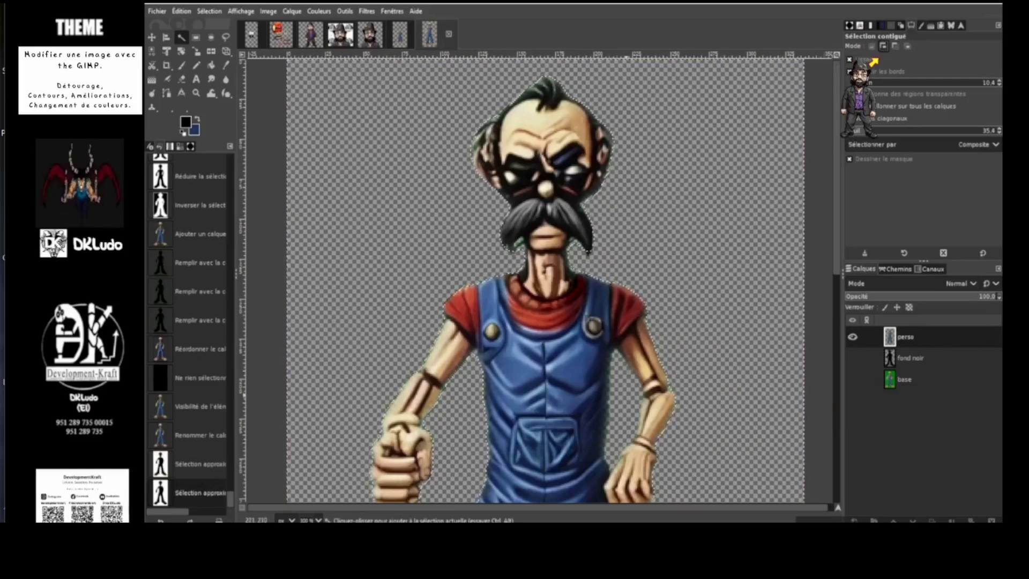
pyautogui.click(638, 356)
# Step: Examine the selection edge up close around the figure's arms, shoulders, torso and head
pyautogui.scroll(-5, 608, 423)
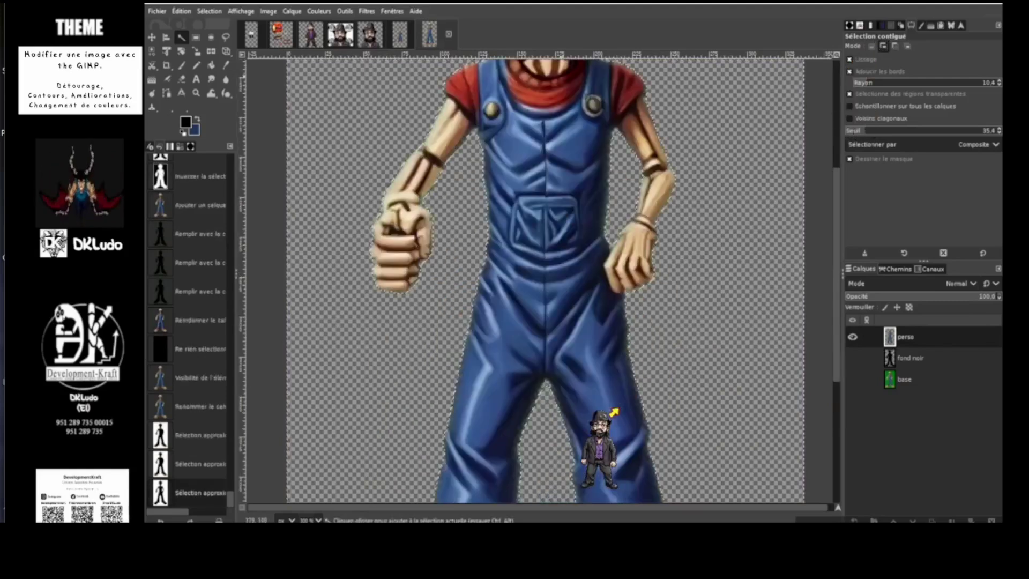
pyautogui.scroll(2, 615, 412)
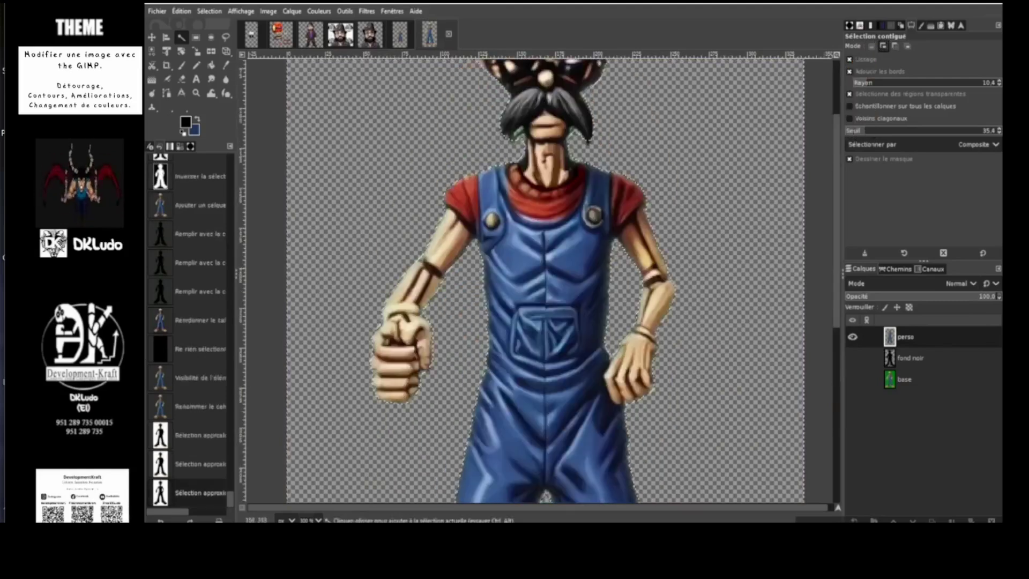
pyautogui.press('ctrl')
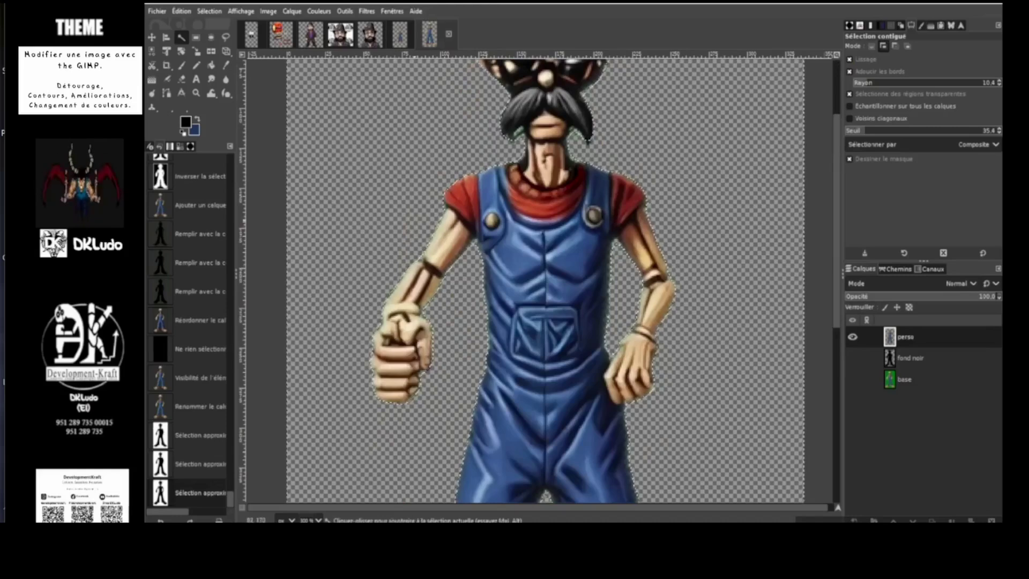
pyautogui.scroll(5, 405, 209)
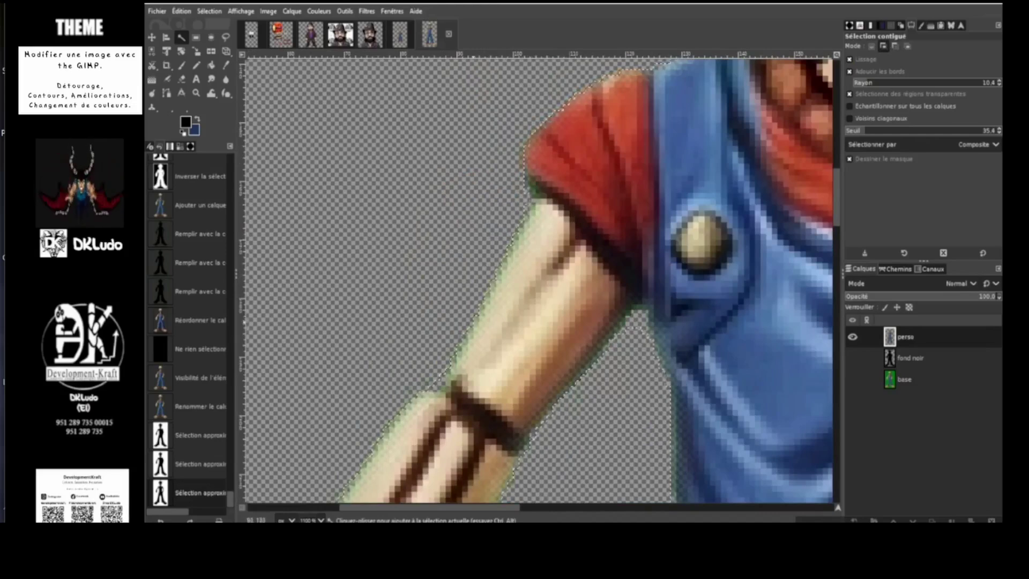
pyautogui.scroll(3, 707, 279)
pyautogui.scroll(-8, 708, 279)
pyautogui.scroll(5, 539, 279)
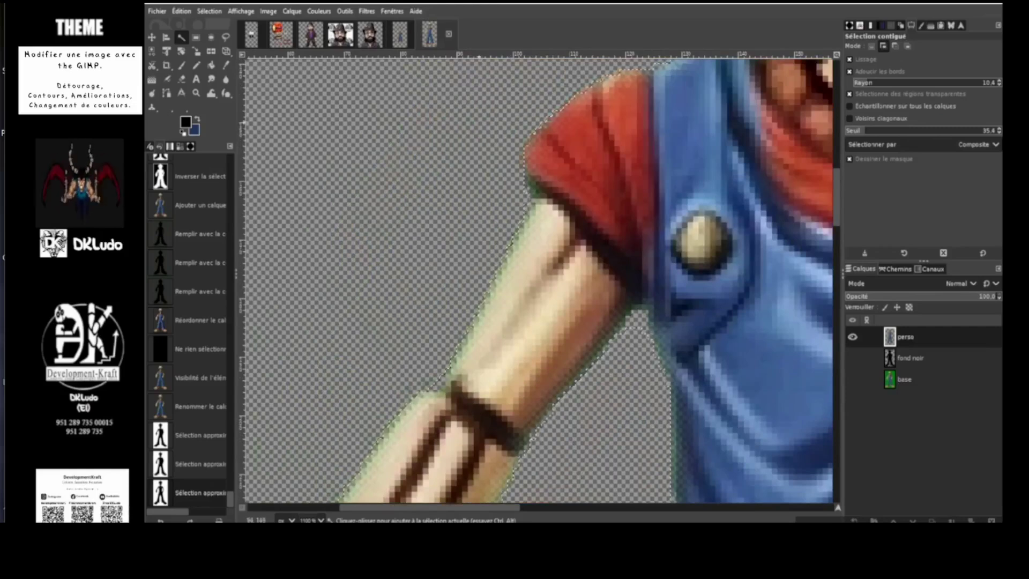
pyautogui.scroll(-3, 538, 279)
pyautogui.scroll(3, 539, 279)
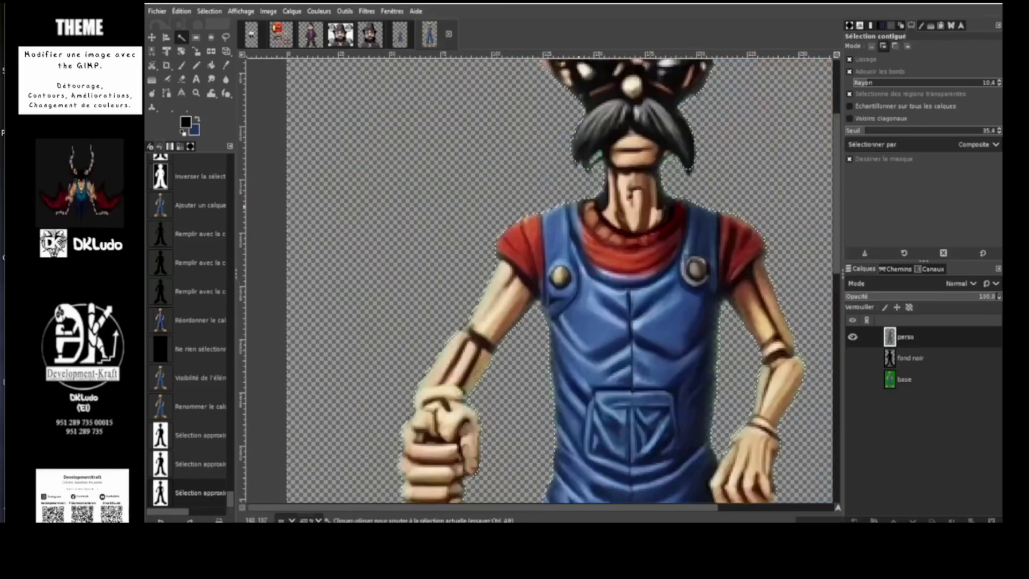
pyautogui.scroll(3, 560, 279)
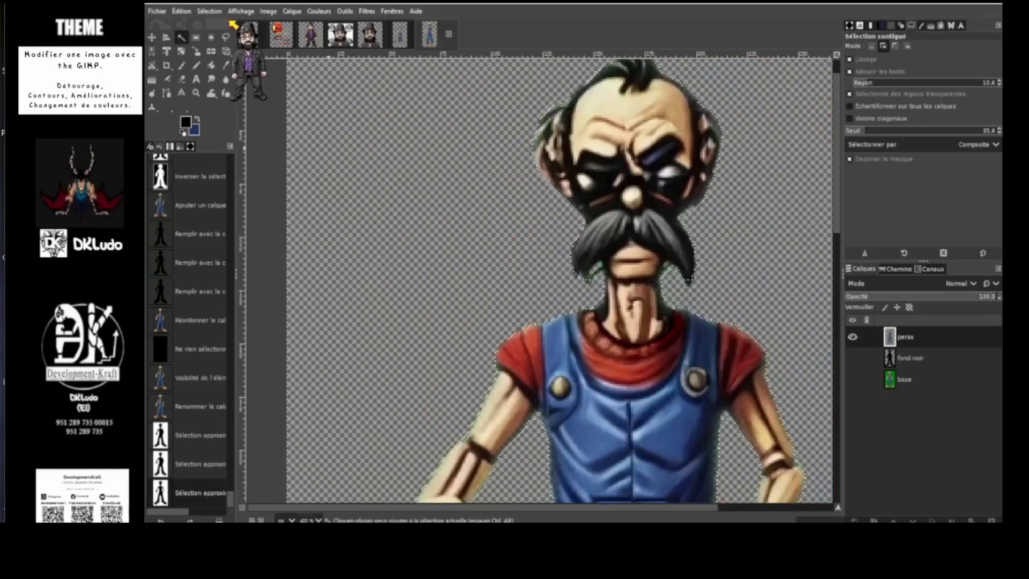
# Step: Grow the background selection so that its edge encroaches slightly on the figure's outline, and check the edge along the arm and body
pyautogui.click(209, 10)
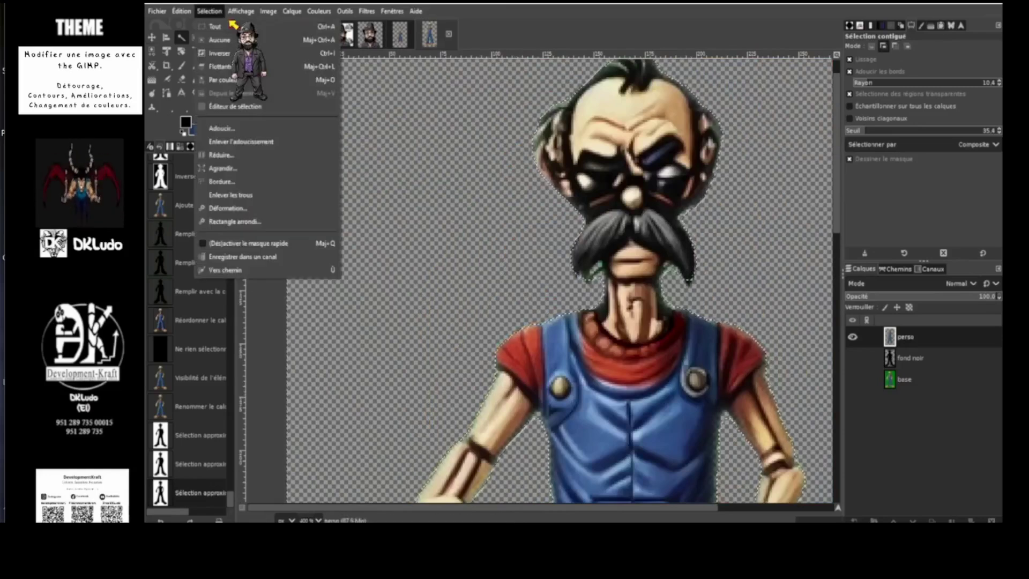
pyautogui.click(254, 172)
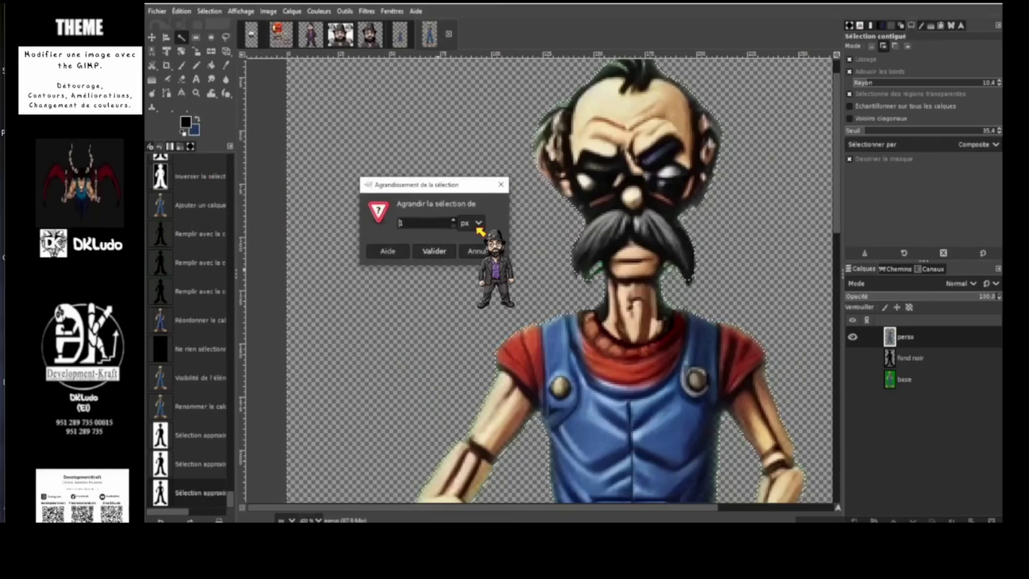
pyautogui.press('Return')
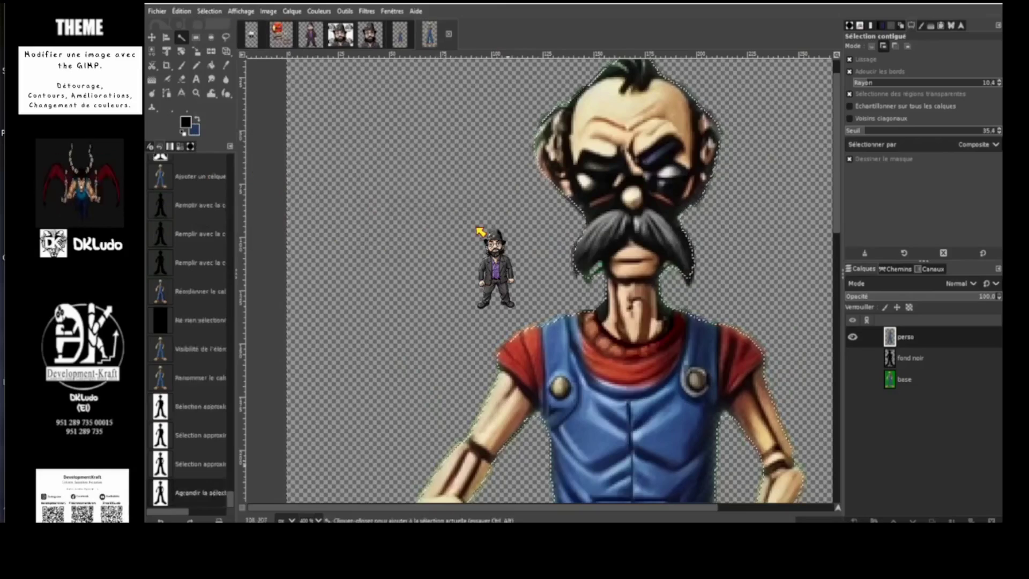
pyautogui.press('5')
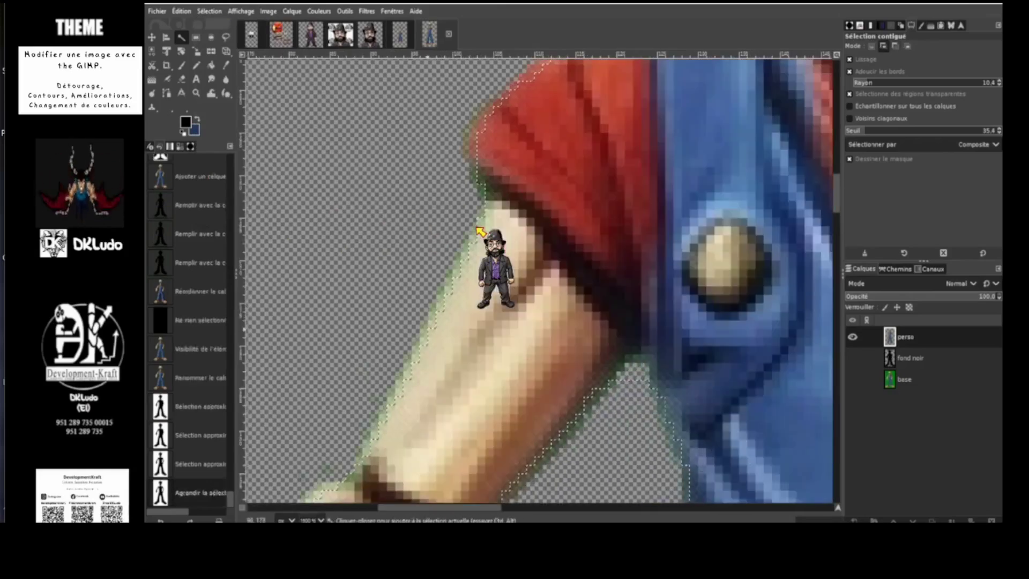
pyautogui.scroll(-5, 480, 230)
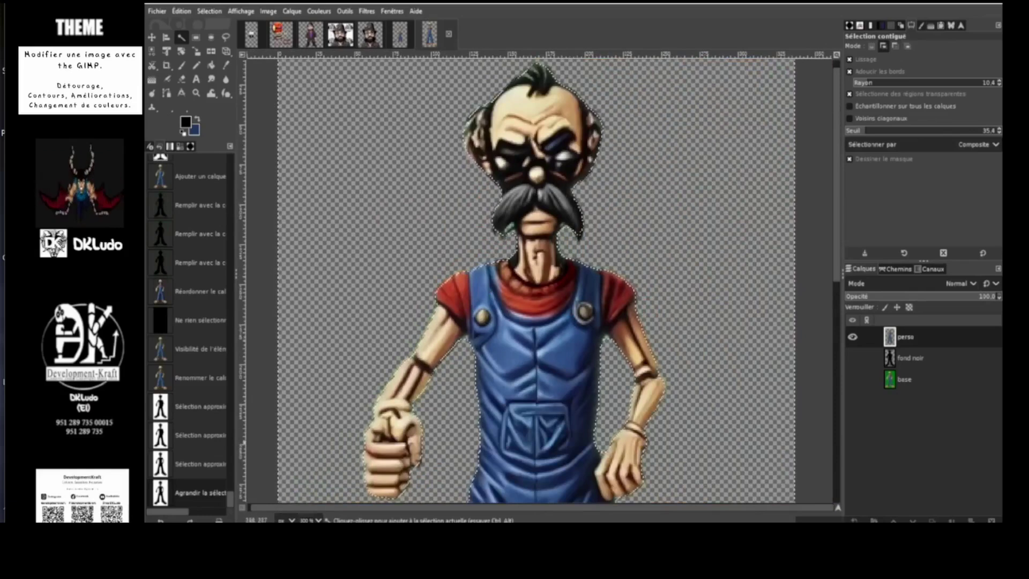
pyautogui.scroll(-3, 536, 279)
pyautogui.scroll(3, 536, 279)
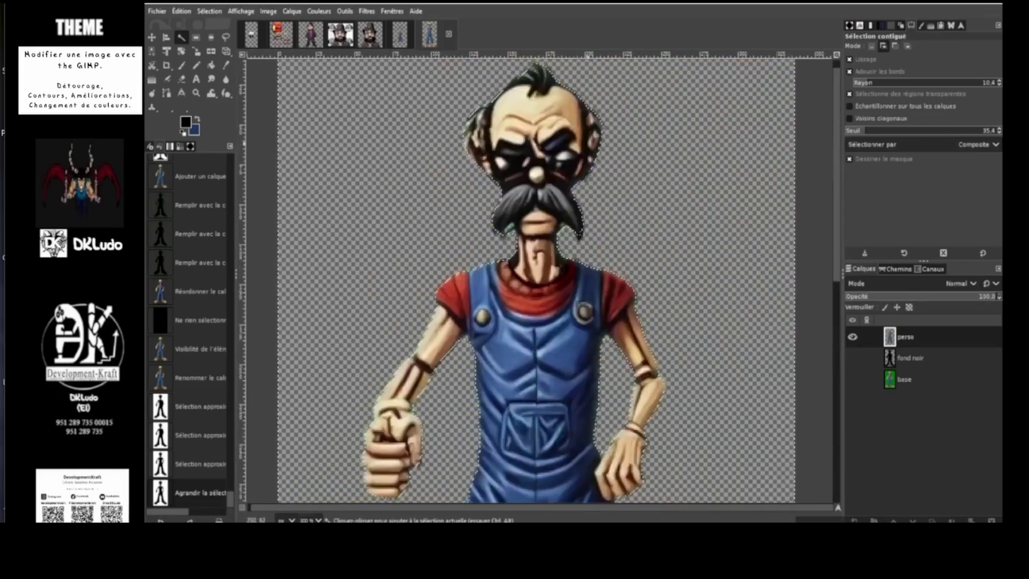
pyautogui.scroll(-3, 536, 278)
pyautogui.scroll(2, 536, 279)
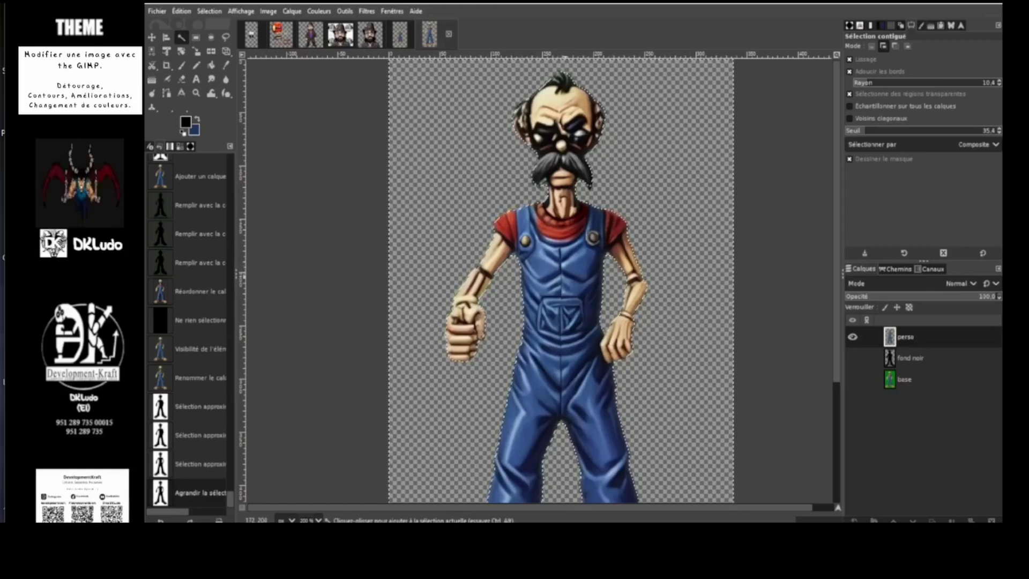
# Step: Convert the grown selection into a path and resize the side dock holding the undo history
pyautogui.click(220, 13)
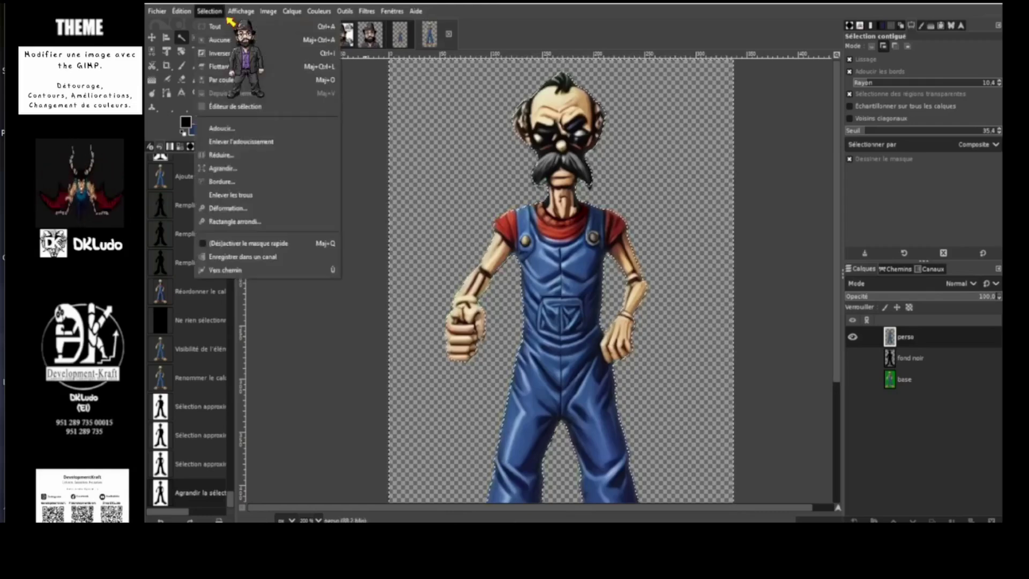
pyautogui.click(256, 276)
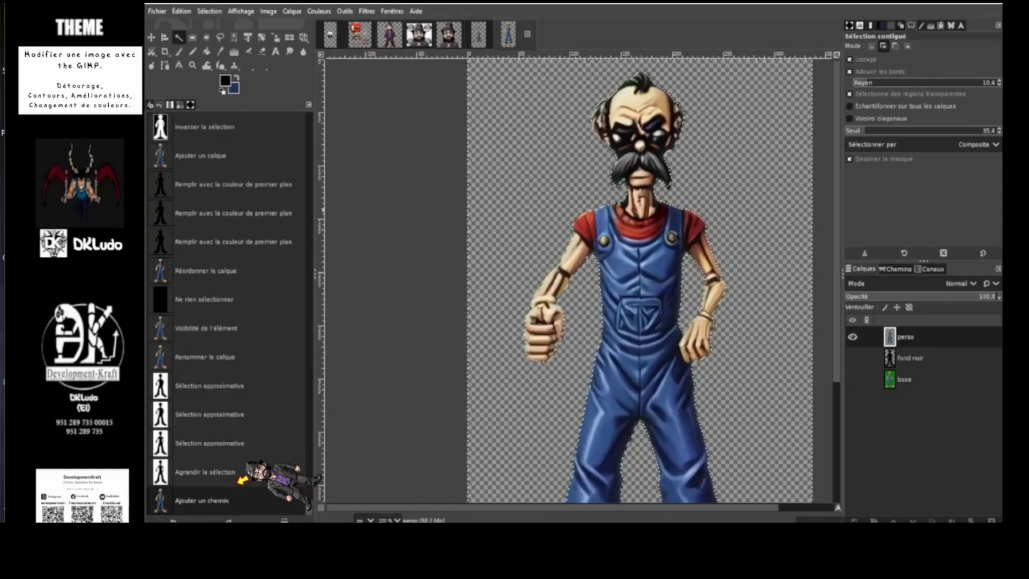
pyautogui.moveTo(316, 276); pyautogui.dragTo(255, 276)
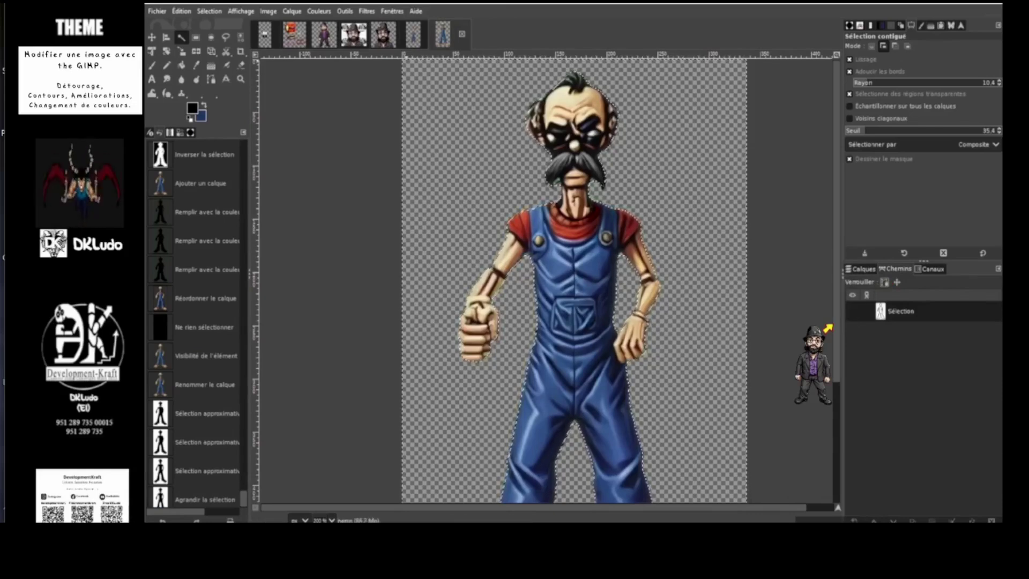
# Step: Clear the selection, make the Sélection path visible, and check how it follows the figure from head to feet
pyautogui.click(209, 11)
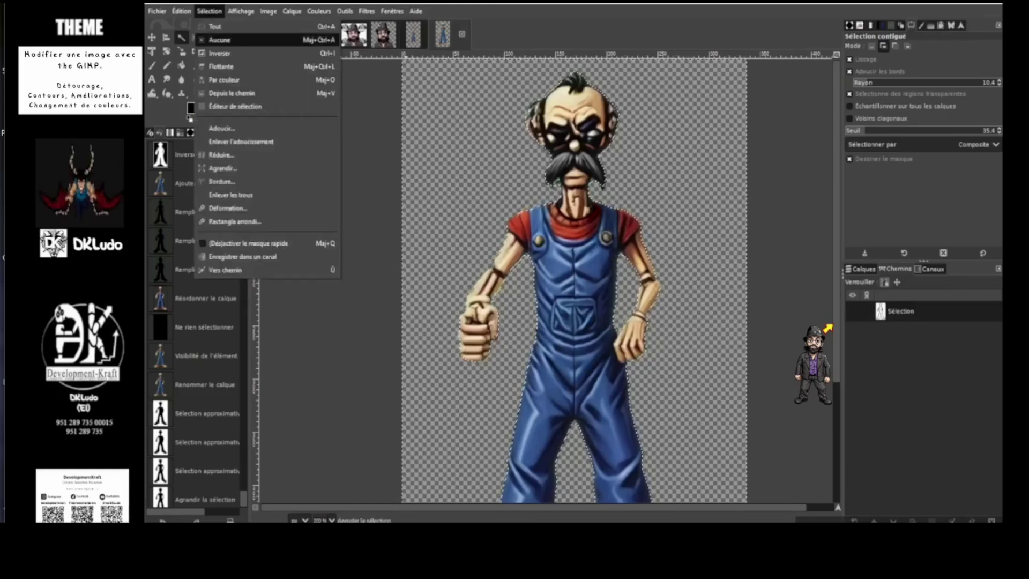
pyautogui.click(220, 39)
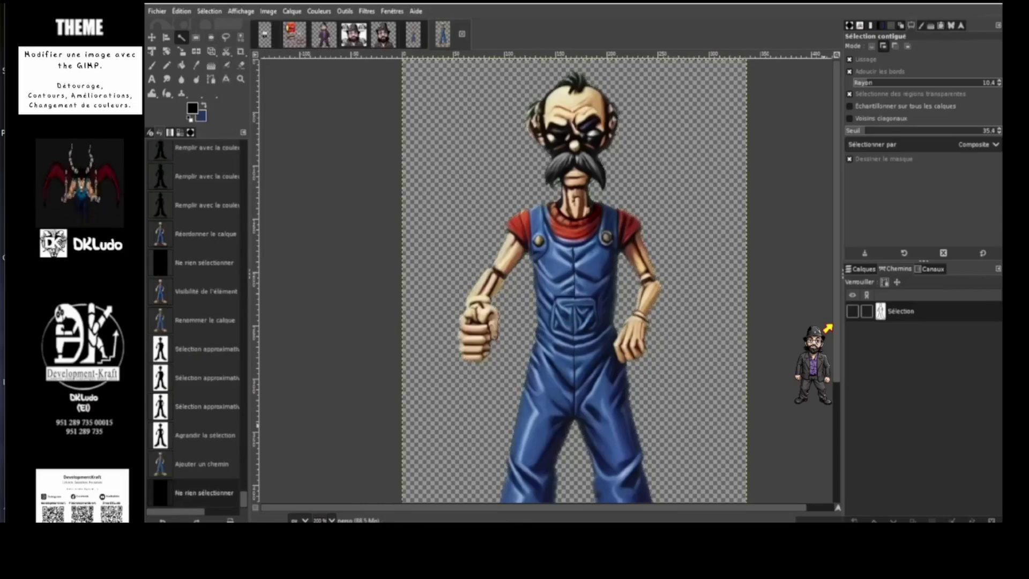
pyautogui.click(853, 311)
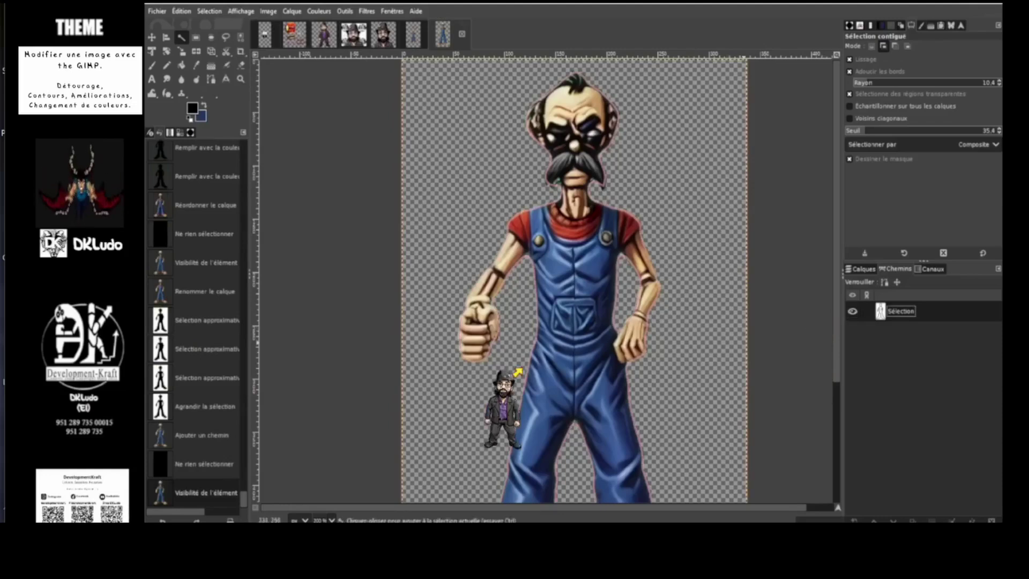
pyautogui.scroll(-5, 519, 370)
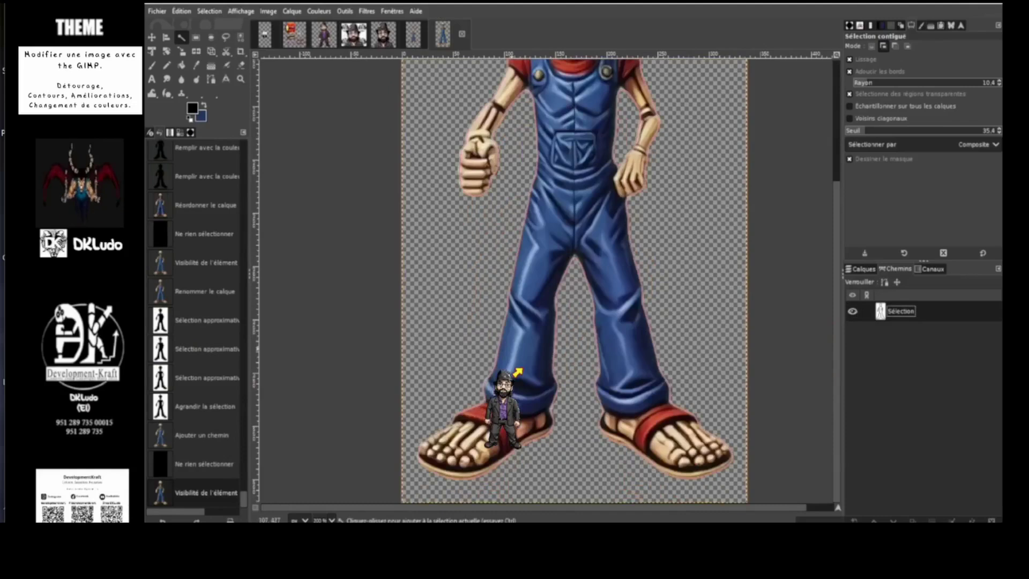
pyautogui.scroll(3, 518, 371)
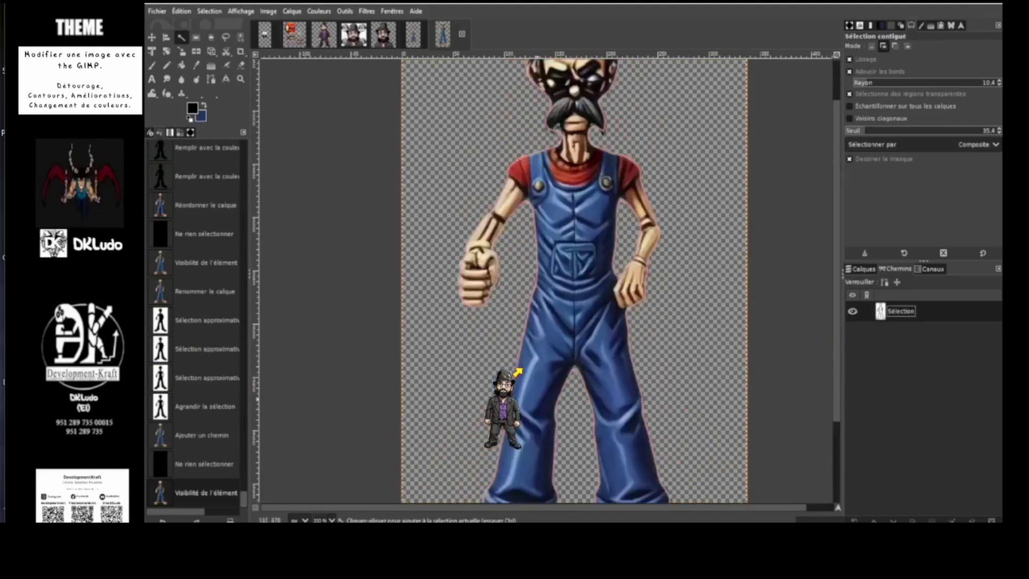
pyautogui.scroll(2, 518, 371)
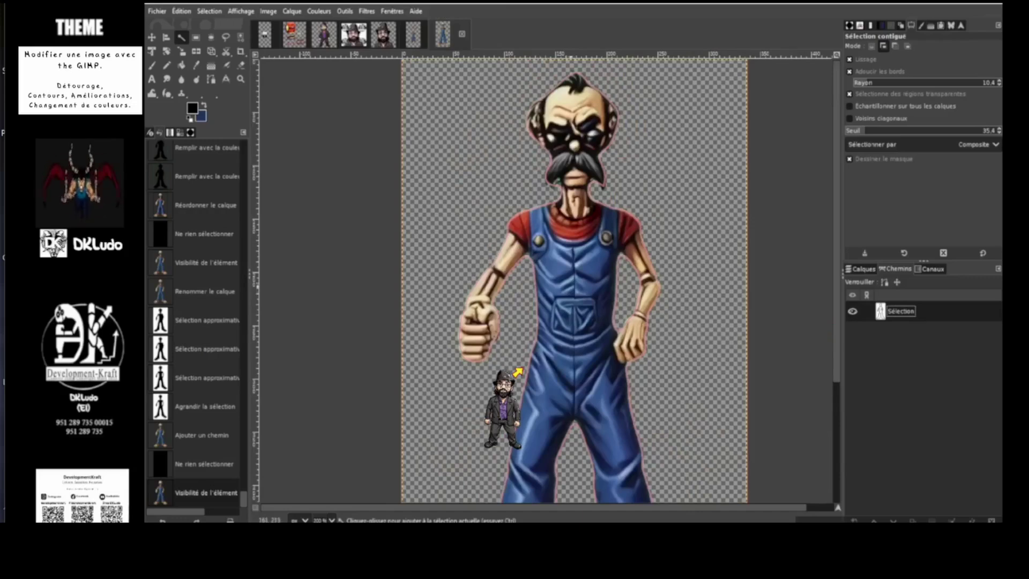
# Step: With the Paths tool, move the path anchor beneath the left armpit up into the corner between the arm and torso
pyautogui.scroll(3, 517, 371)
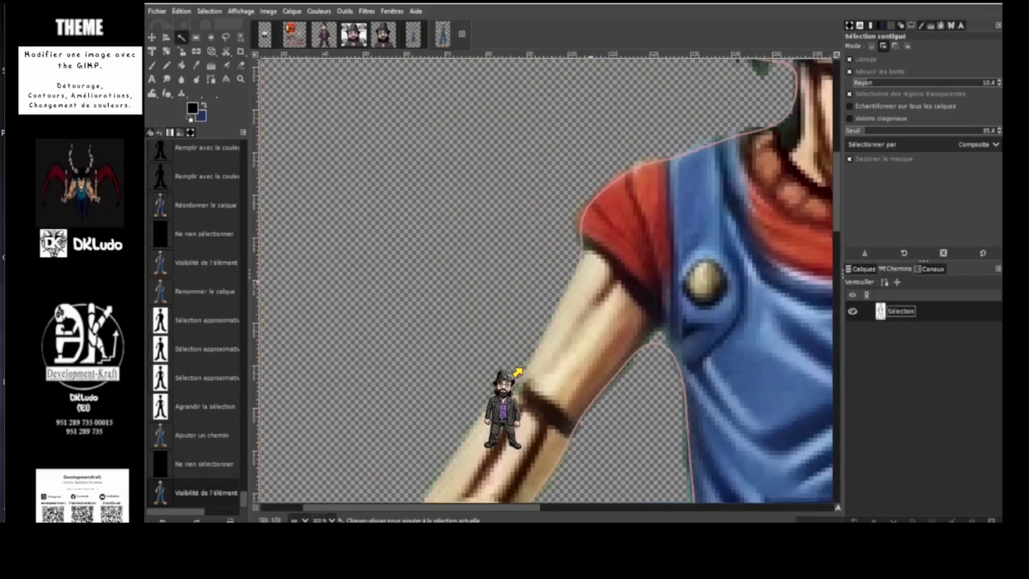
pyautogui.scroll(-3, 518, 371)
pyautogui.scroll(2, 518, 371)
pyautogui.scroll(4, 518, 371)
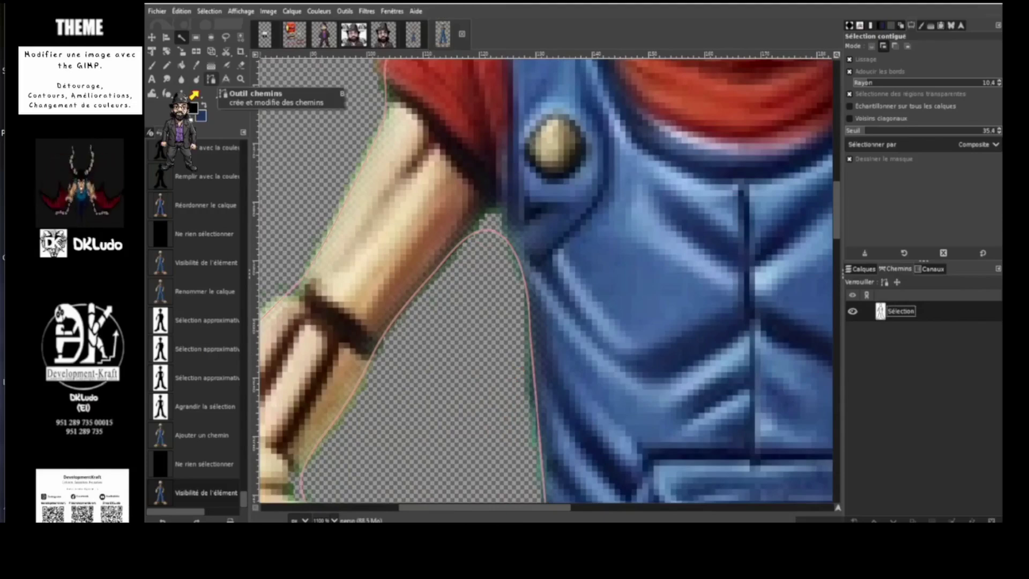
pyautogui.click(211, 80)
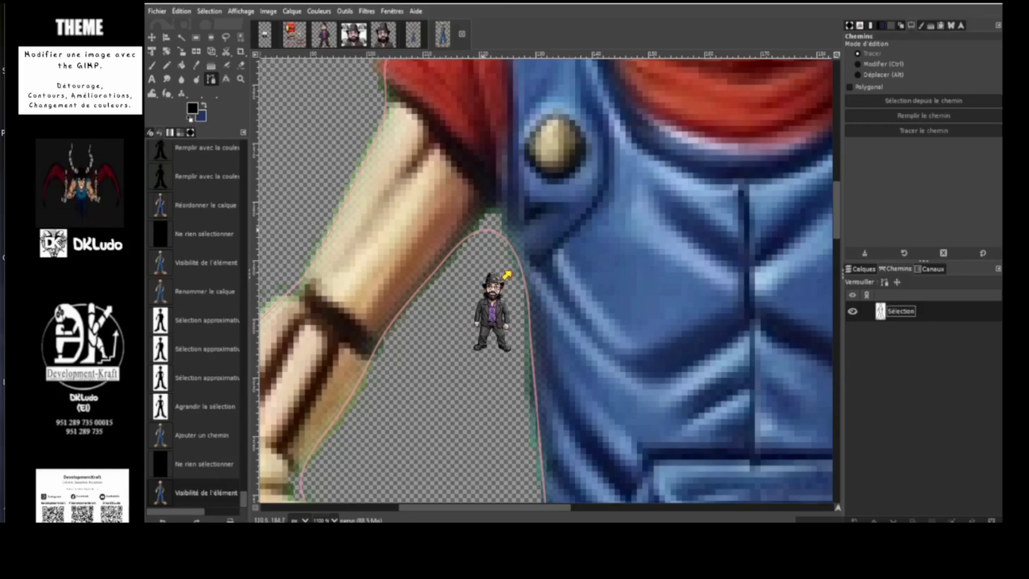
pyautogui.click(507, 274)
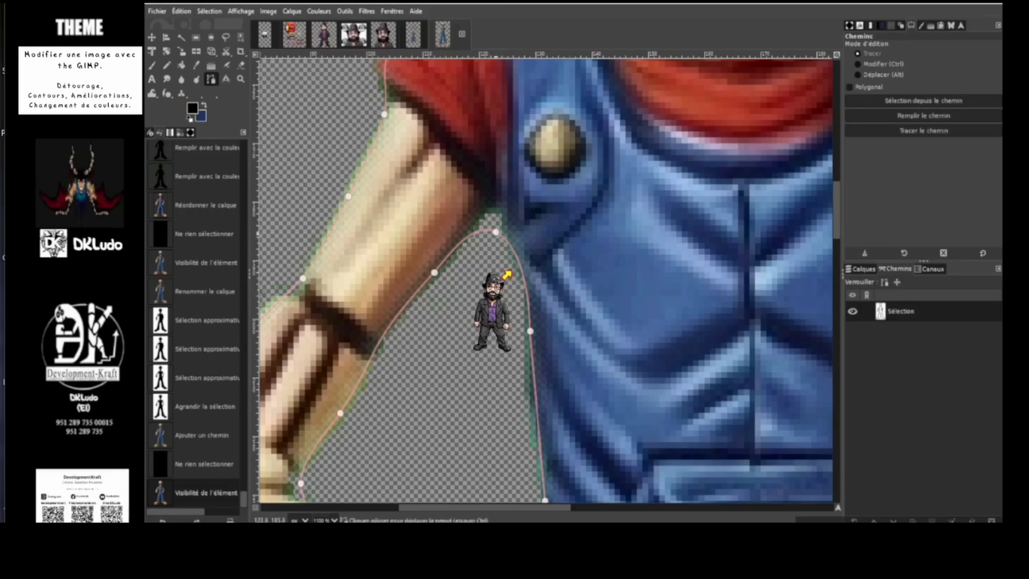
pyautogui.click(496, 231)
pyautogui.moveTo(496, 230); pyautogui.dragTo(500, 206)
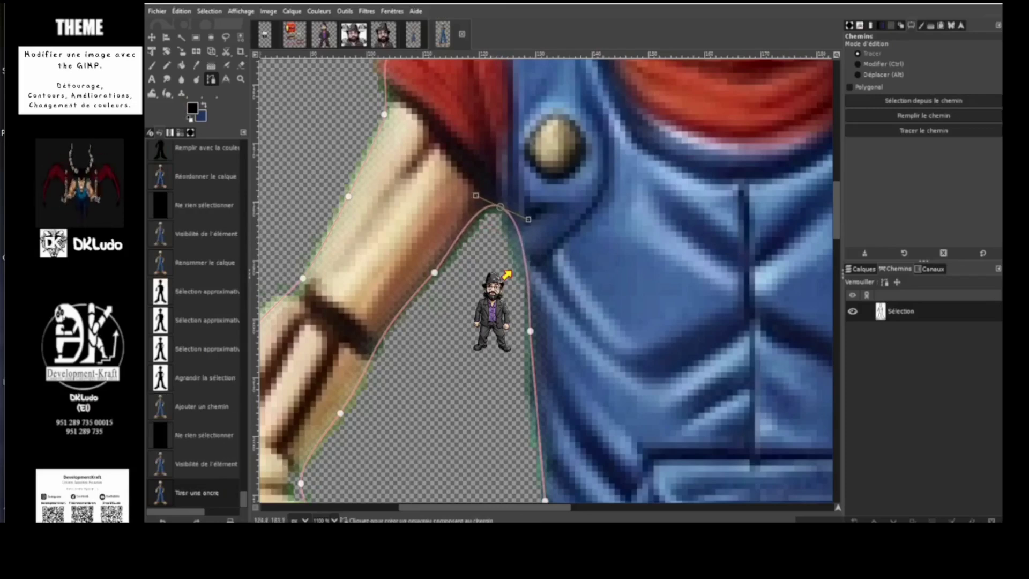
# Step: Adjust the curve handles of the armpit anchor and the torso anchor below it to fit the path to the arm and overalls
pyautogui.moveTo(476, 196); pyautogui.dragTo(467, 211)
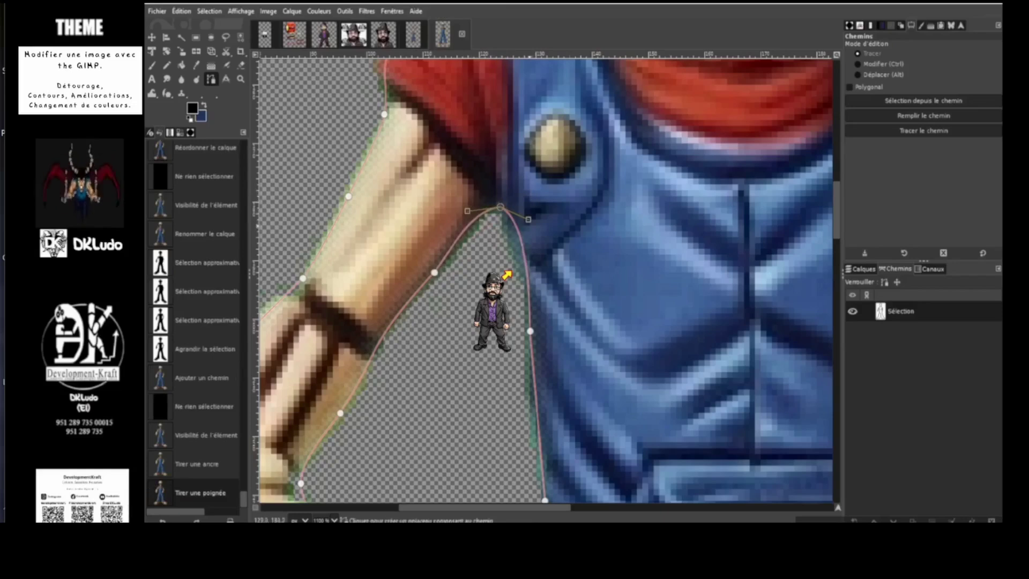
pyautogui.moveTo(528, 220); pyautogui.dragTo(476, 235)
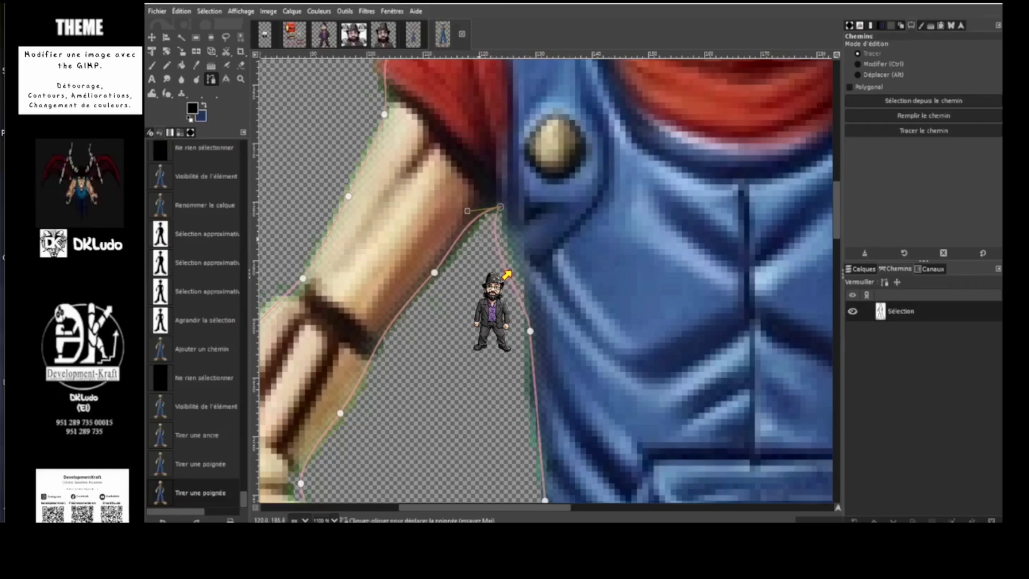
pyautogui.click(530, 331)
pyautogui.moveTo(530, 330); pyautogui.dragTo(536, 249)
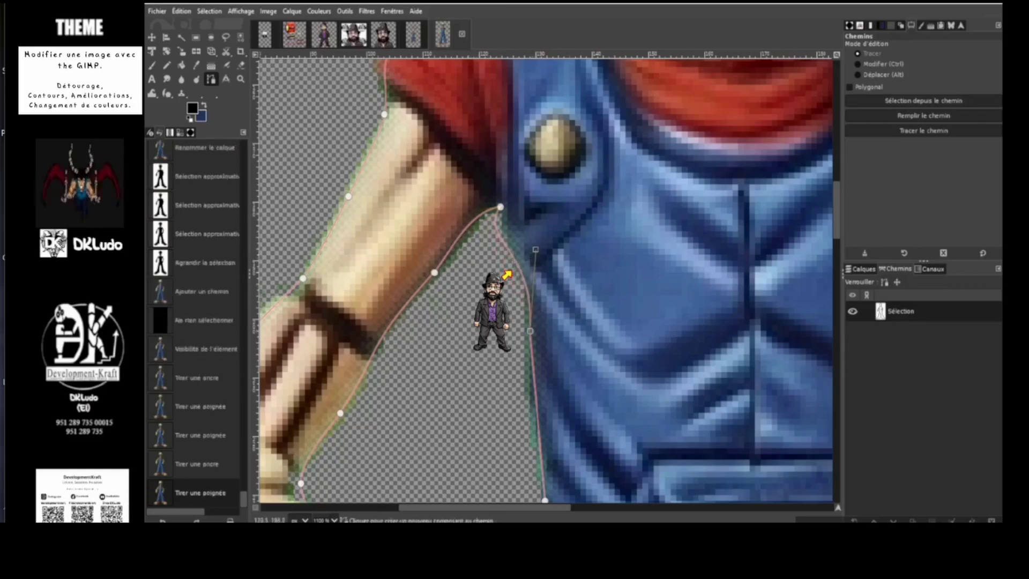
pyautogui.click(500, 206)
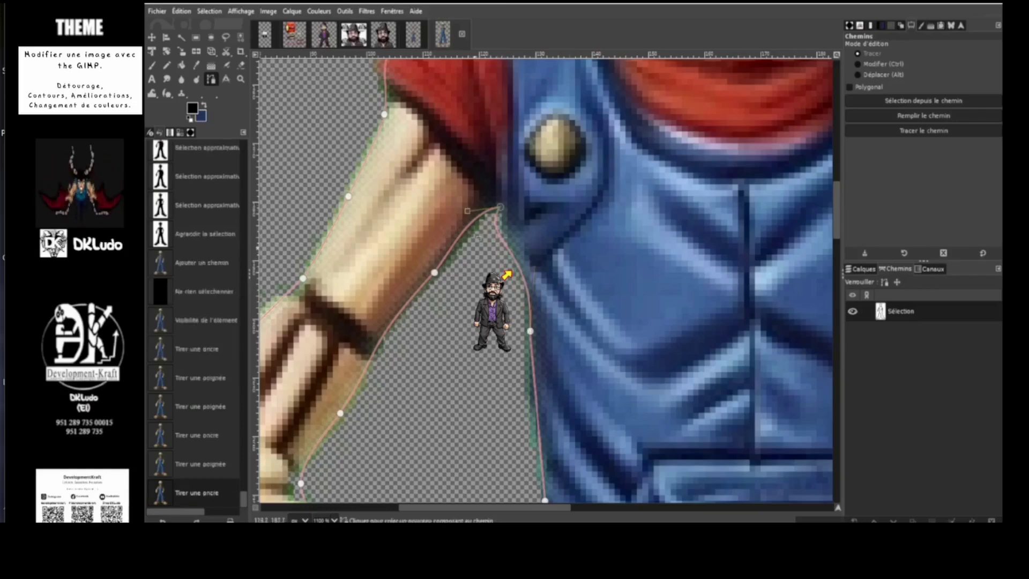
pyautogui.moveTo(478, 237); pyautogui.dragTo(497, 254)
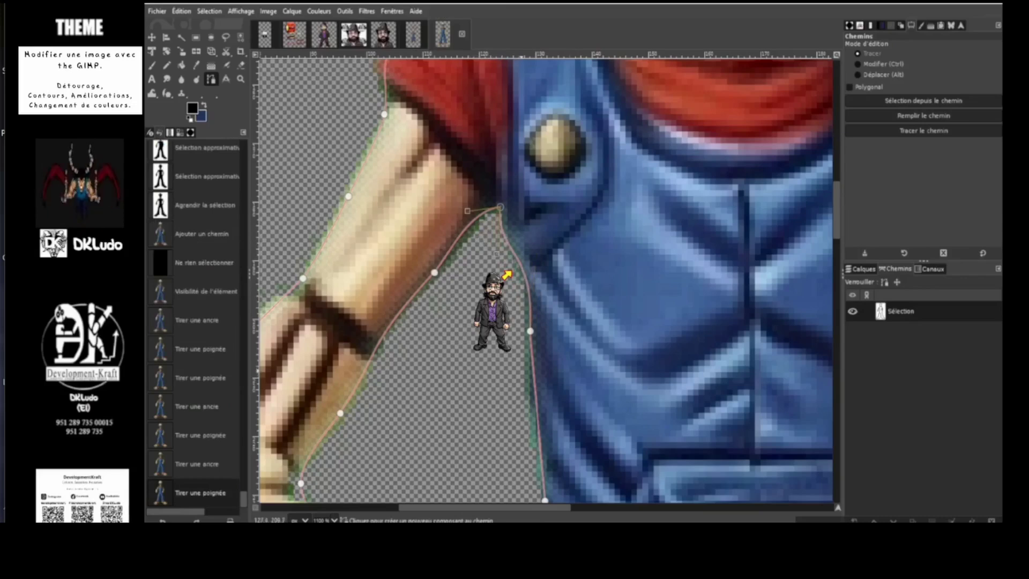
# Step: Move the anchor at the left moustache tip and bend the curve under the moustache up to the chin and neck
pyautogui.scroll(-8, 507, 274)
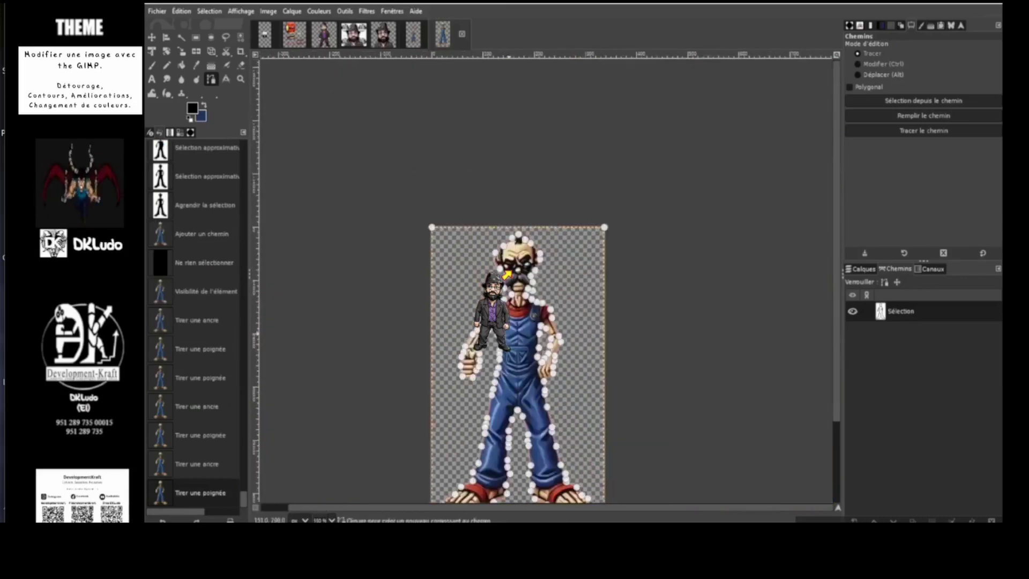
pyautogui.scroll(4, 507, 275)
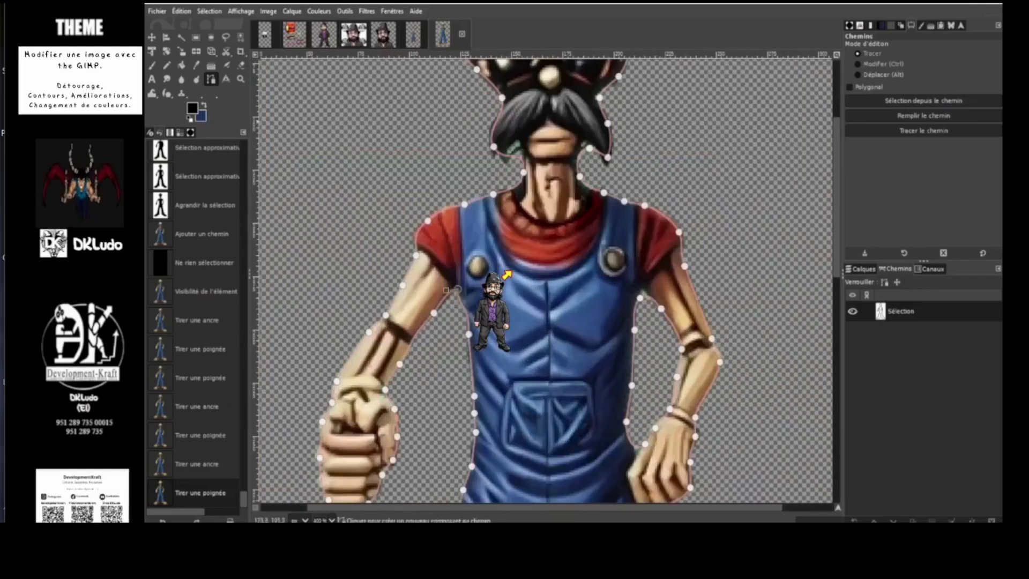
pyautogui.scroll(3, 507, 275)
pyautogui.moveTo(439, 178); pyautogui.dragTo(435, 199)
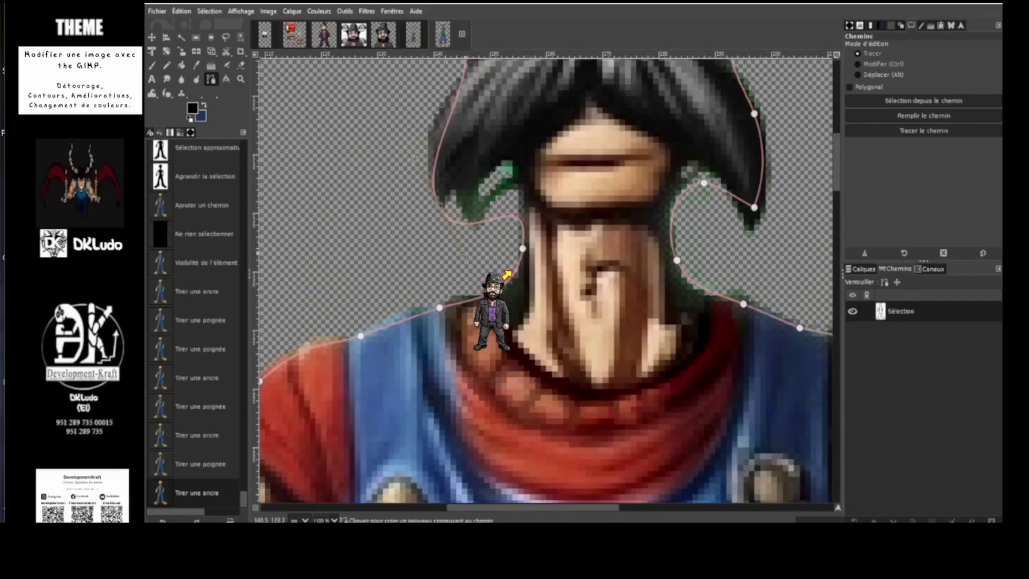
pyautogui.moveTo(436, 201); pyautogui.dragTo(523, 117)
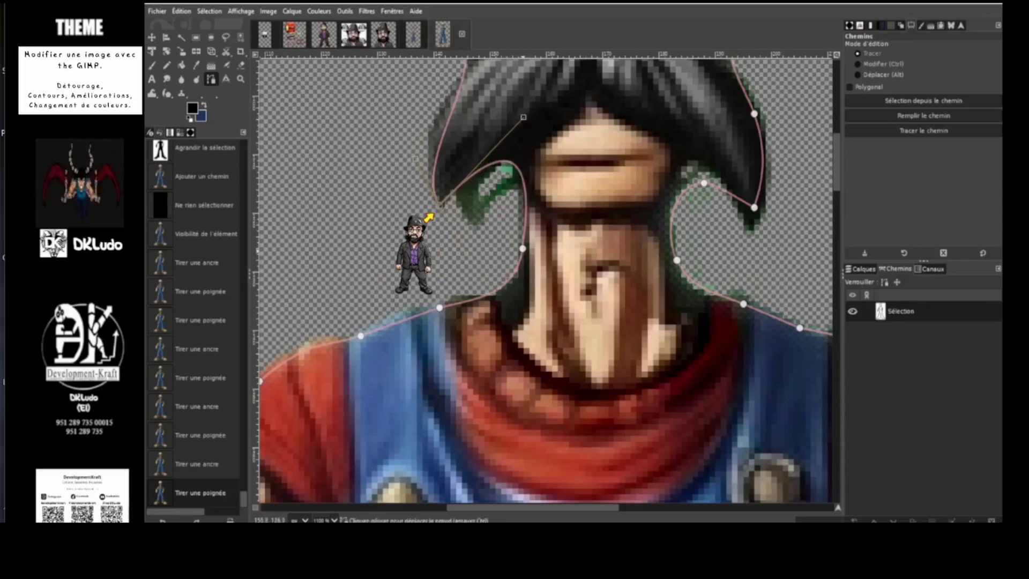
pyautogui.click(523, 249)
pyautogui.moveTo(533, 180); pyautogui.dragTo(527, 180)
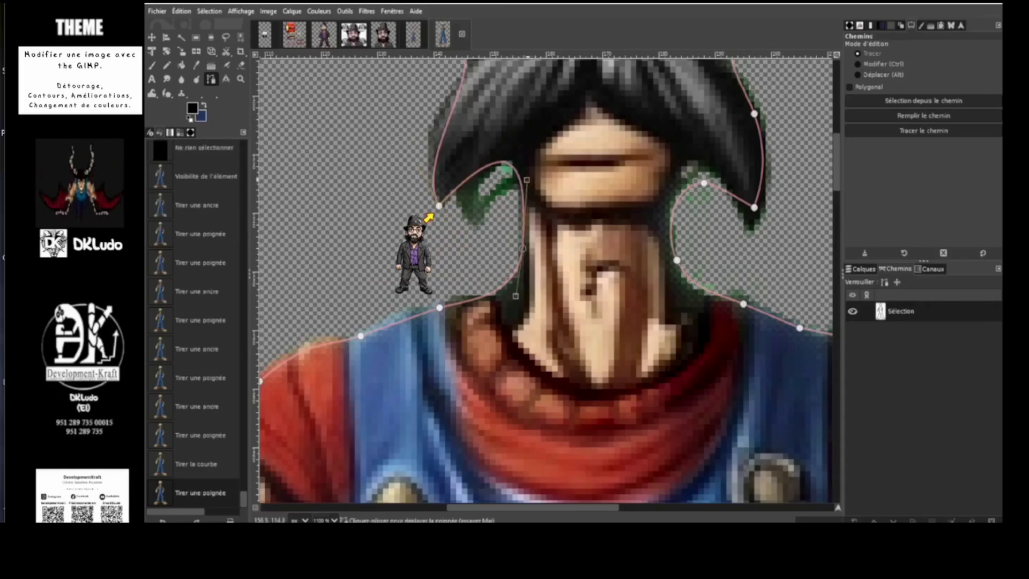
# Step: Bend the path along the outer edge of the left half of the moustache using the handles of its tip and cheek anchors
pyautogui.scroll(3, 546, 278)
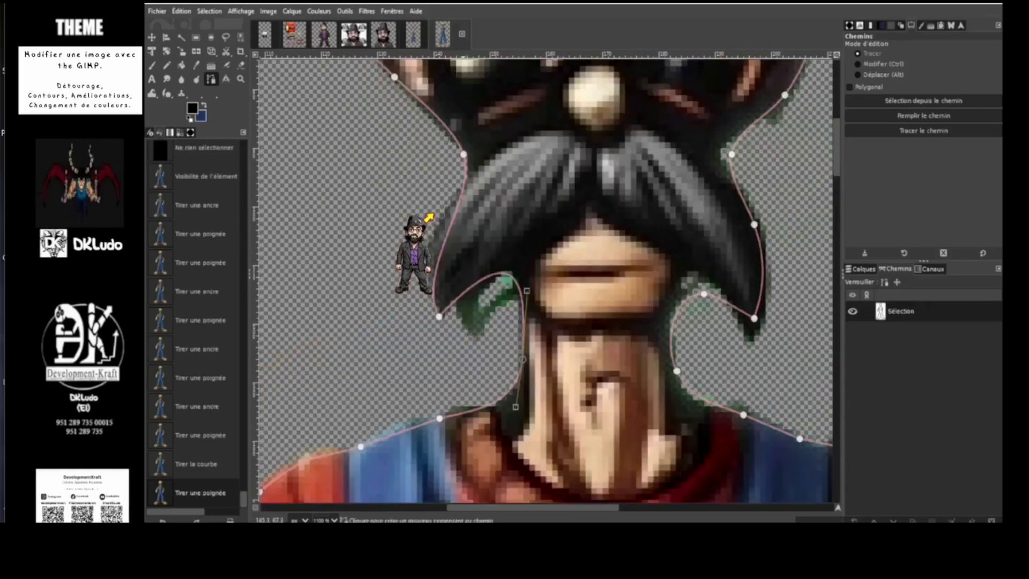
pyautogui.click(439, 316)
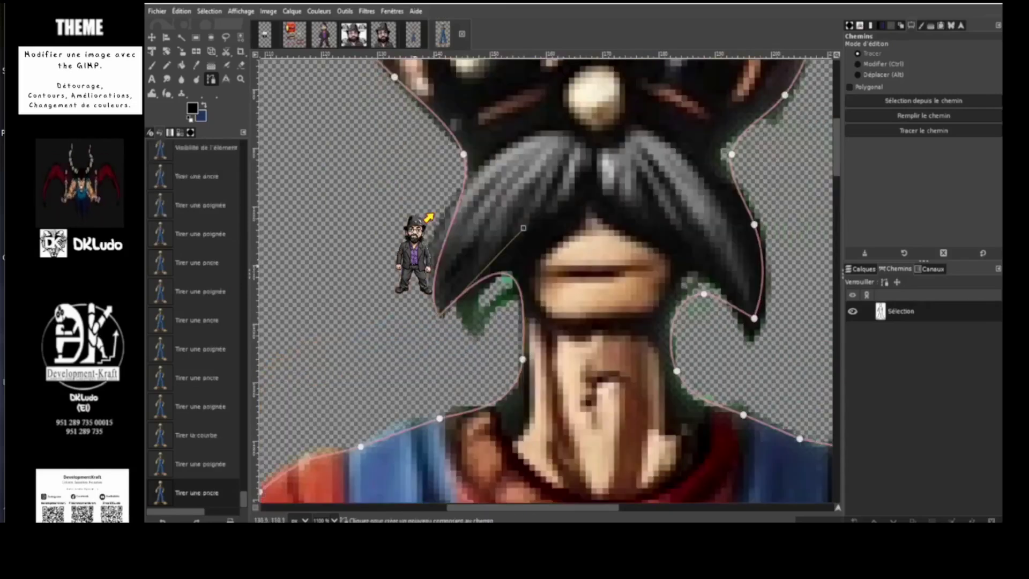
pyautogui.moveTo(420, 252); pyautogui.dragTo(408, 217)
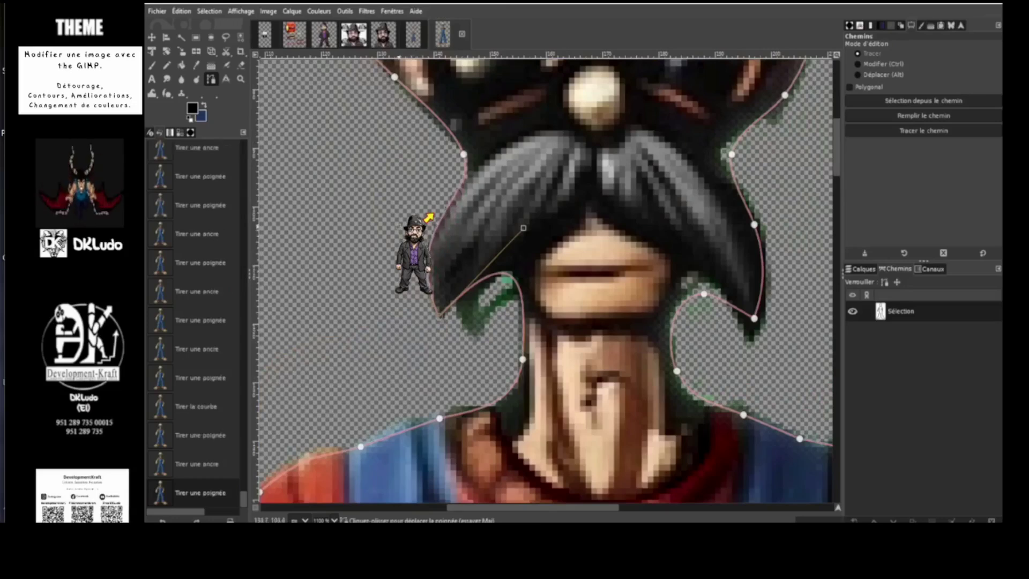
pyautogui.click(464, 155)
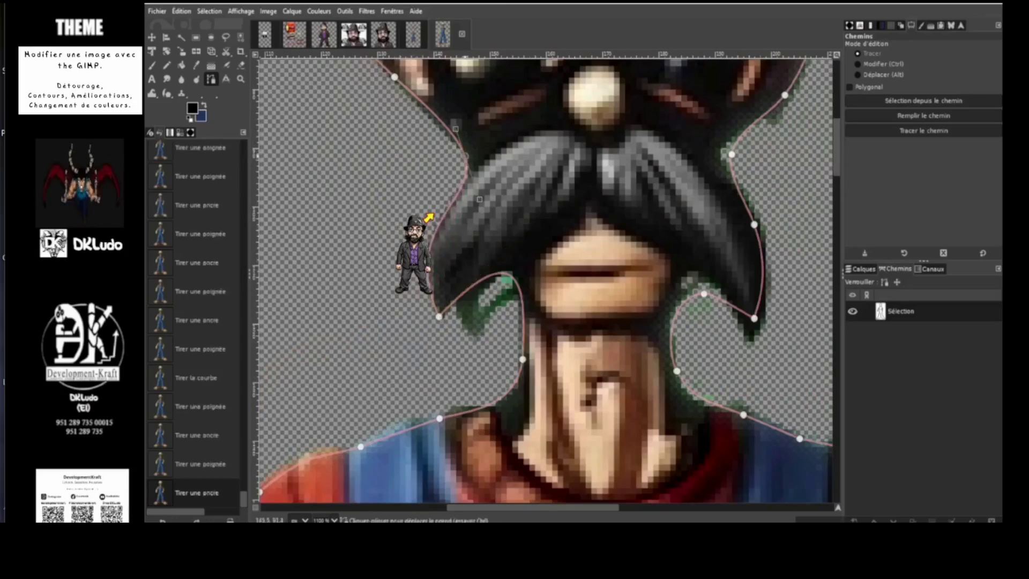
pyautogui.moveTo(479, 200); pyautogui.dragTo(473, 198)
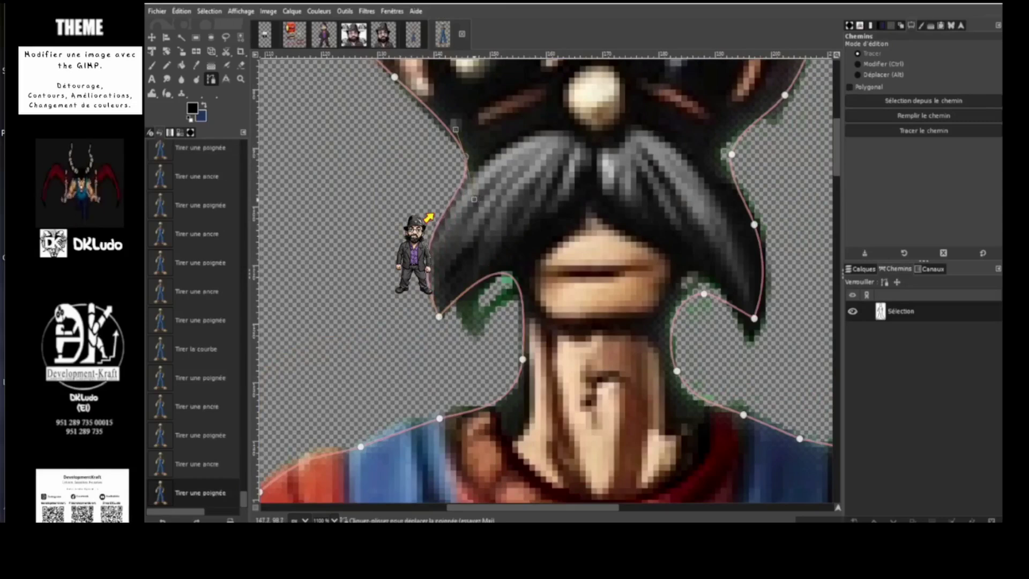
# Step: Move the right moustache tip anchor down to the tip and fit the anchors beneath the moustache and beside the neck
pyautogui.click(755, 318)
pyautogui.moveTo(755, 318); pyautogui.dragTo(753, 337)
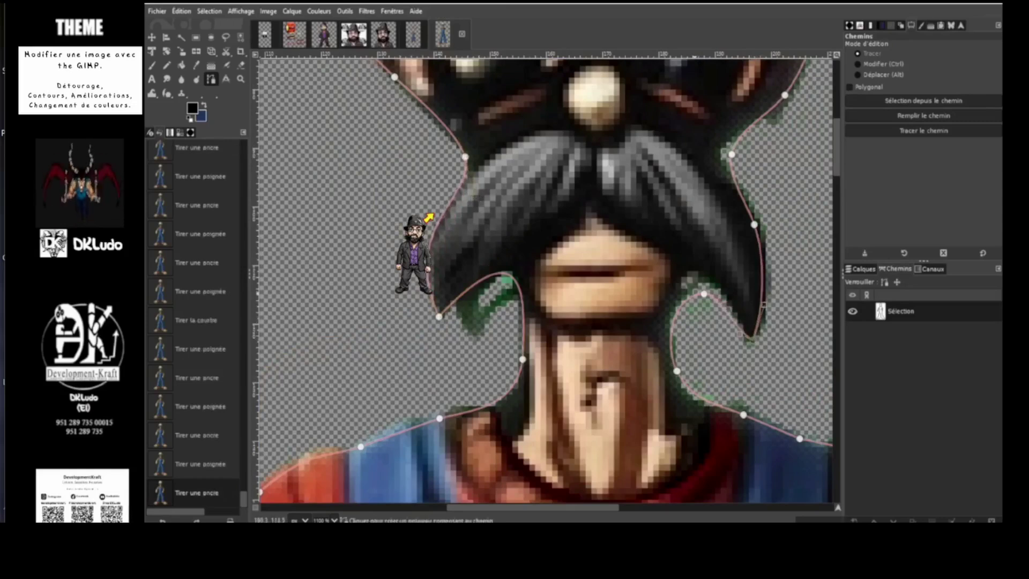
pyautogui.moveTo(704, 294); pyautogui.dragTo(691, 275)
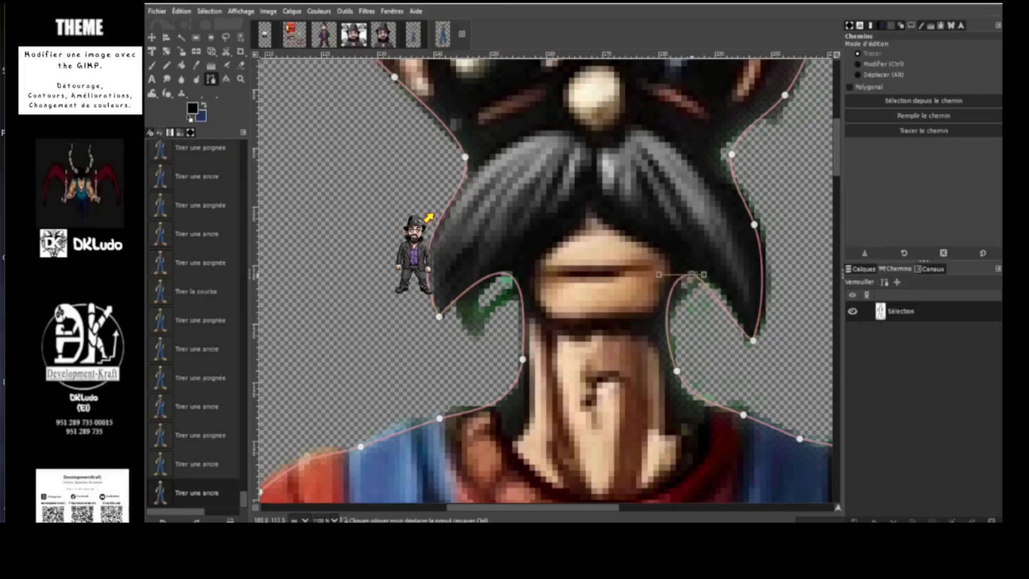
pyautogui.moveTo(677, 371); pyautogui.dragTo(653, 357)
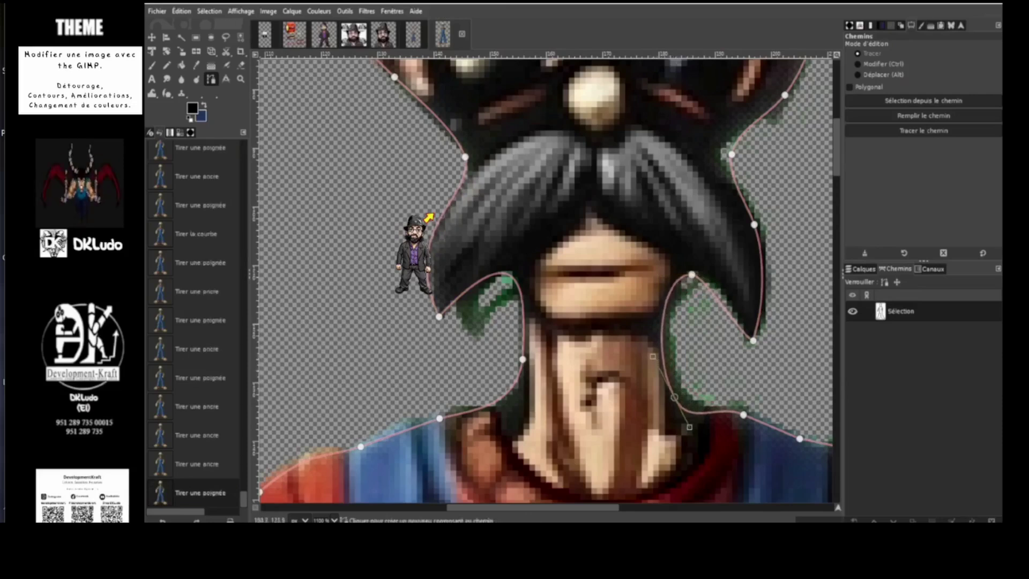
pyautogui.click(692, 274)
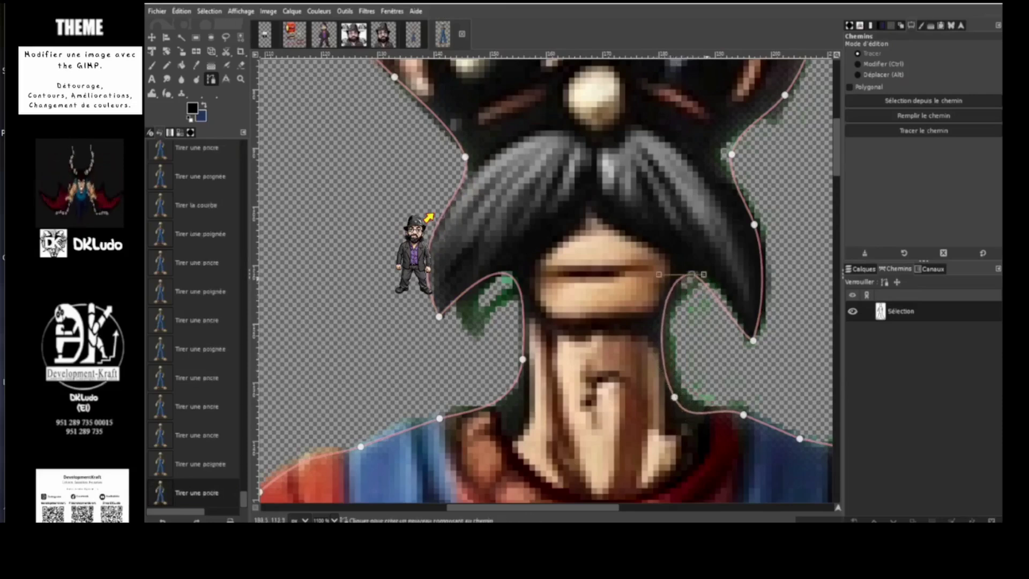
pyautogui.moveTo(714, 282); pyautogui.dragTo(728, 270)
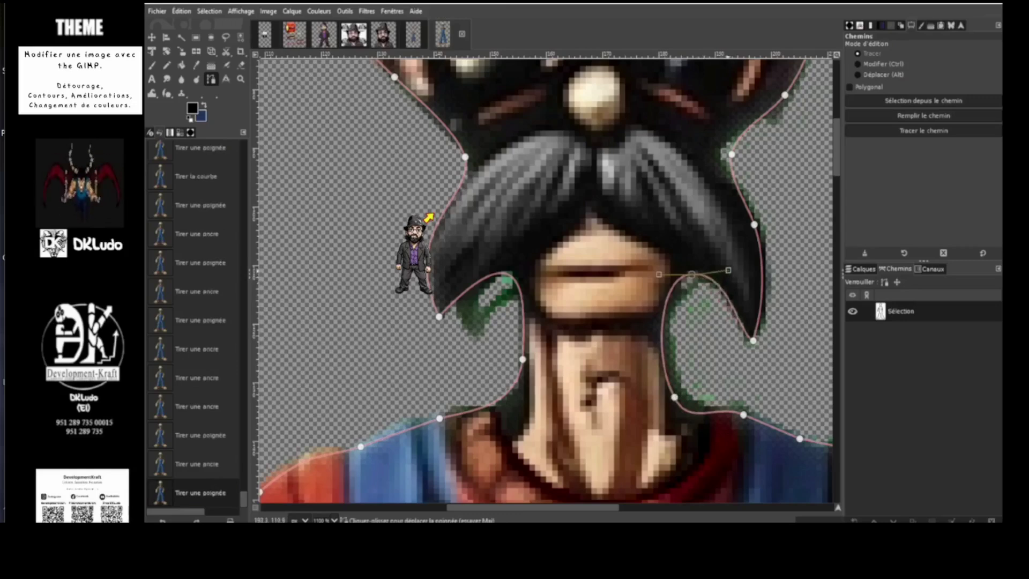
# Step: Shift the anchor on the right moustache's outer edge slightly outward and move the cheek anchor into the corner above it
pyautogui.moveTo(754, 224); pyautogui.dragTo(721, 143)
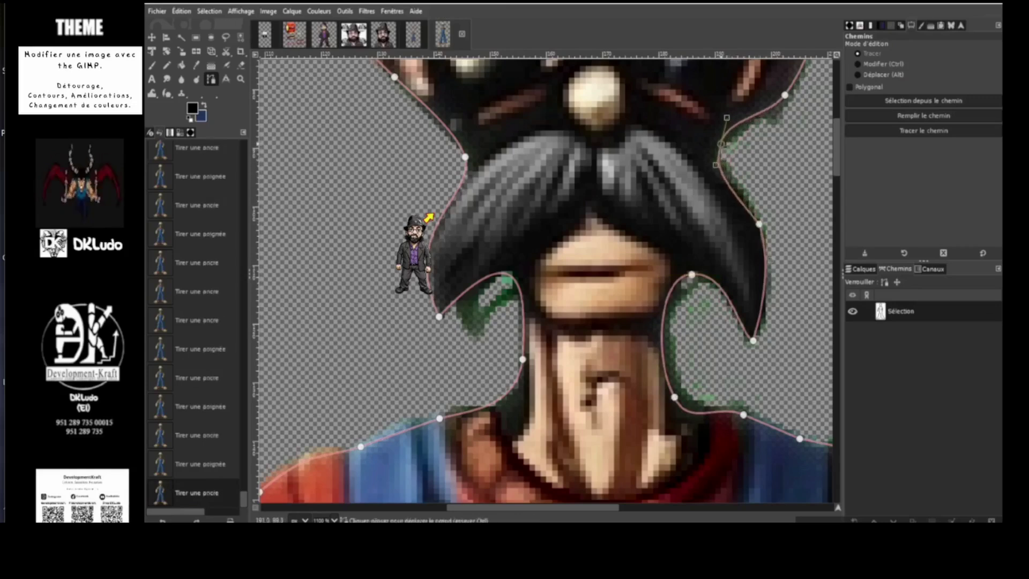
pyautogui.scroll(-2, 745, 156)
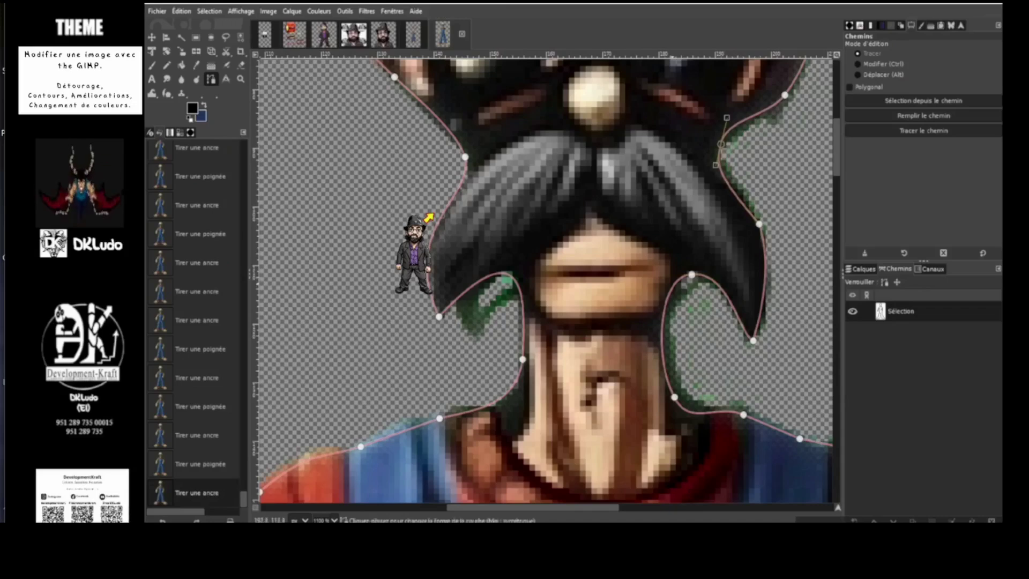
pyautogui.scroll(1, 744, 156)
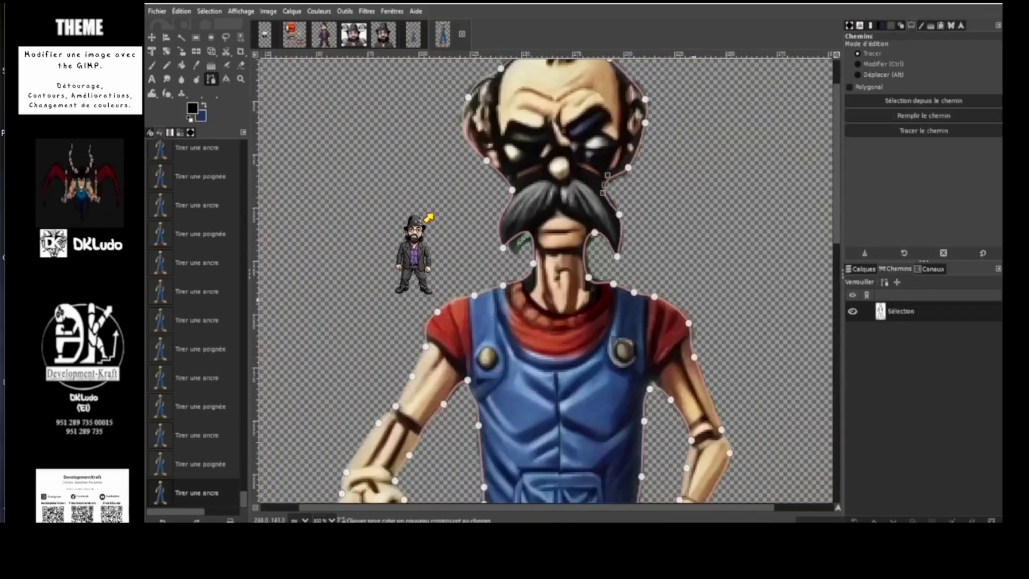
pyautogui.scroll(-5, 605, 185)
pyautogui.scroll(5, 604, 185)
pyautogui.scroll(-6, 547, 279)
pyautogui.scroll(4, 546, 279)
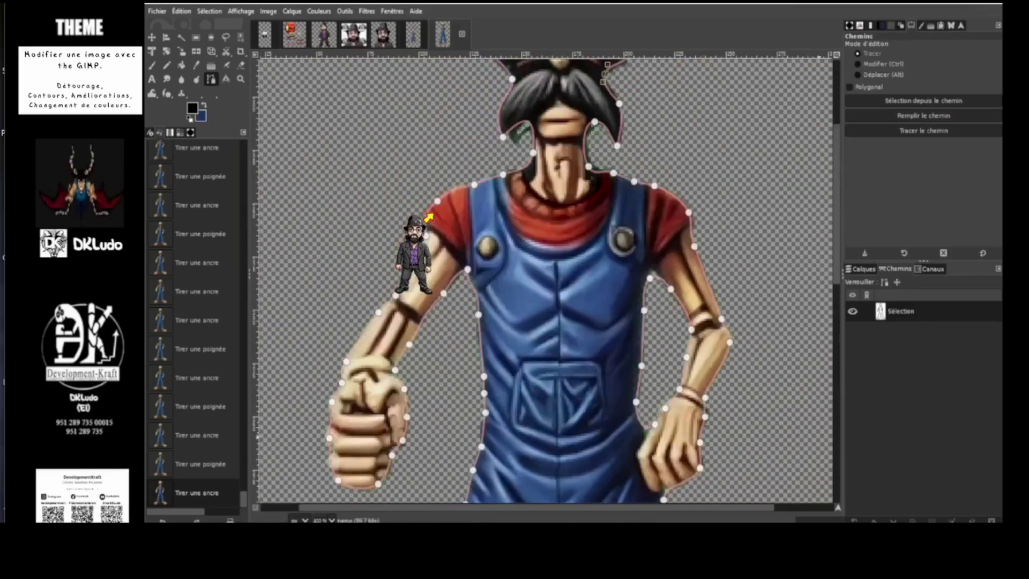
# Step: Create a transparent layer named "ligne chemin" above the perso layer
pyautogui.hotkey('ctrl', 'l')
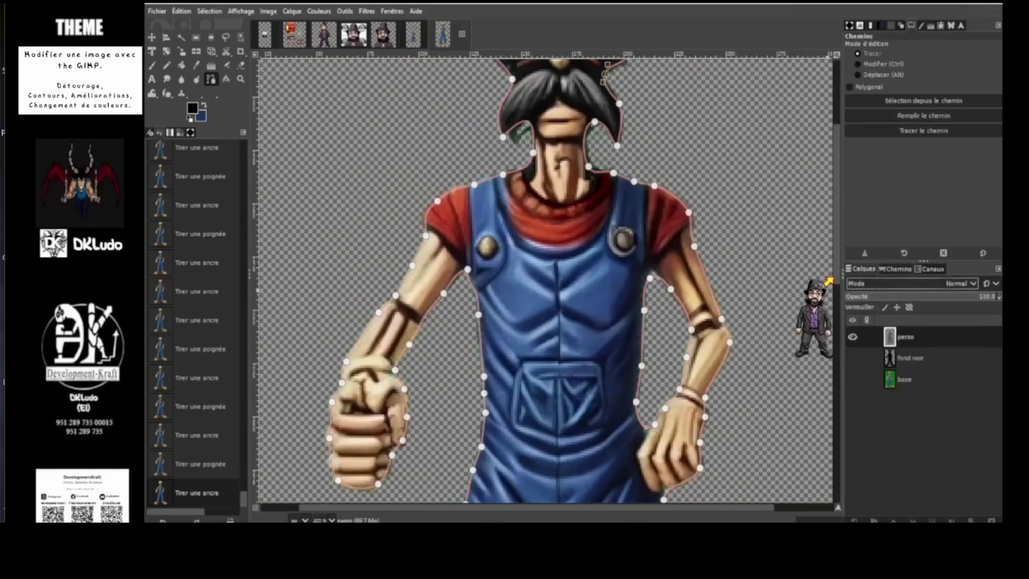
pyautogui.scroll(5, 654, 231)
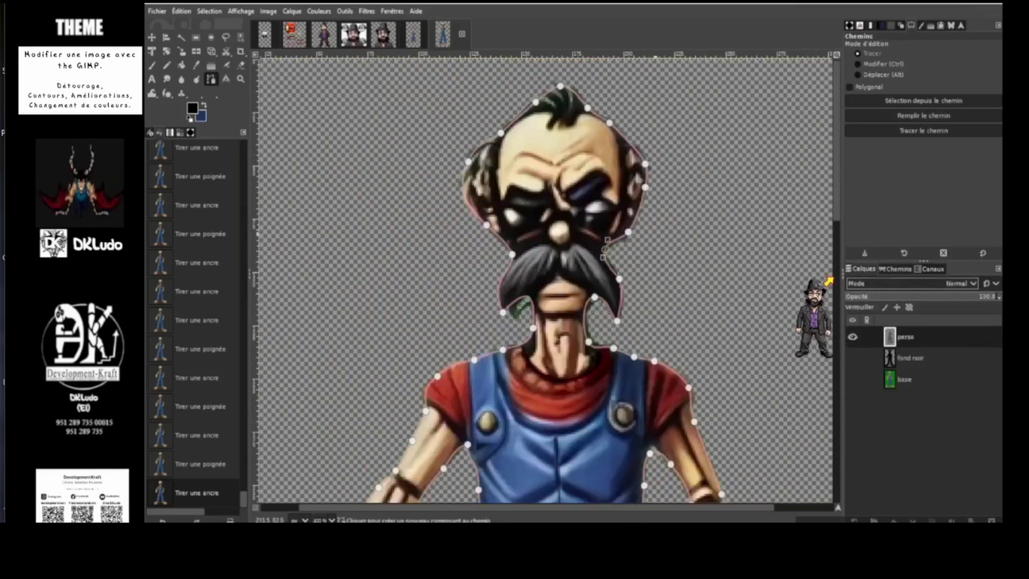
pyautogui.scroll(-3, 829, 281)
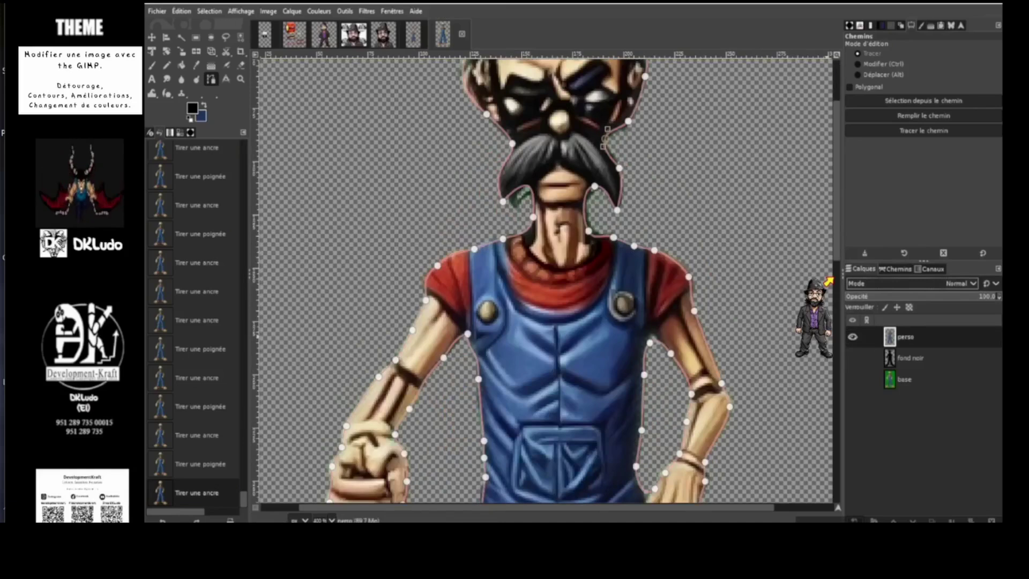
pyautogui.hotkey('shift', 'ctrl', 'n')
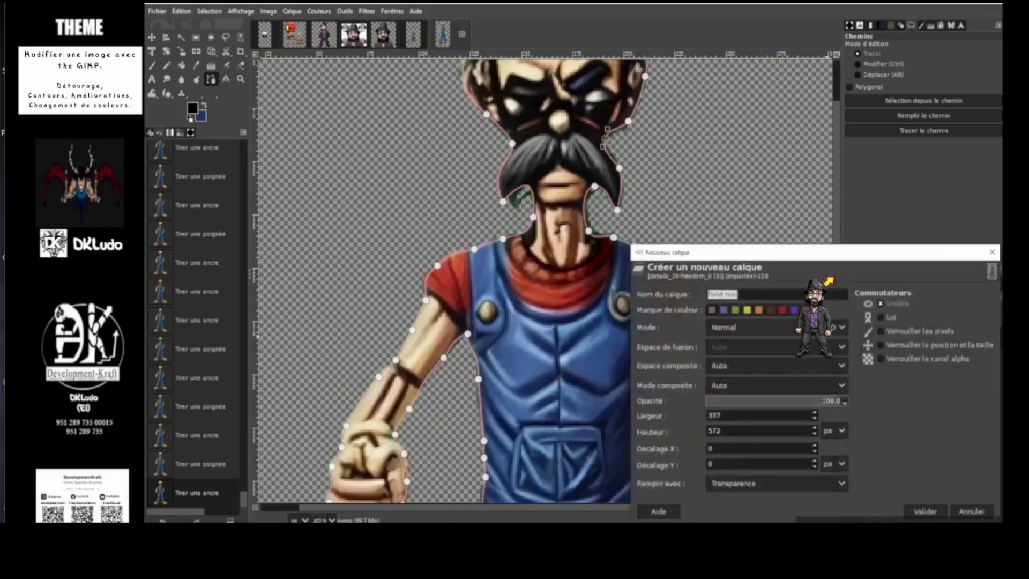
pyautogui.write('li')
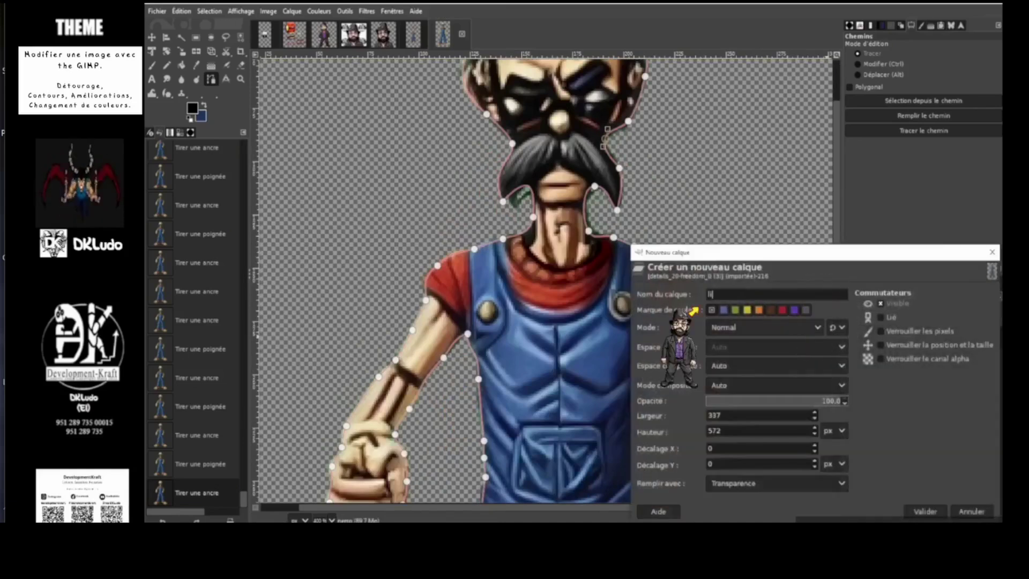
pyautogui.write('gne ch')
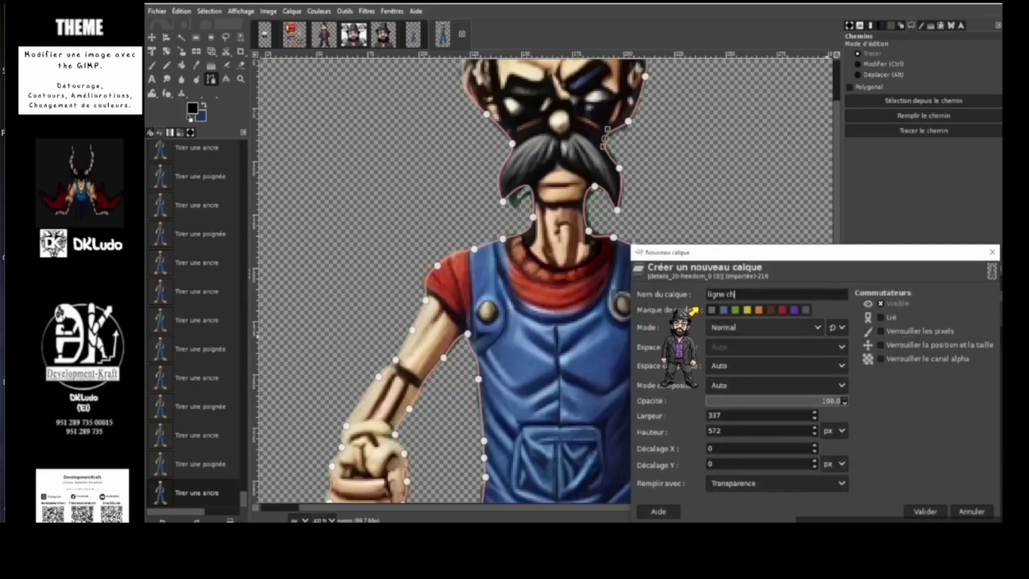
pyautogui.write('enmin')
pyautogui.press('Return')
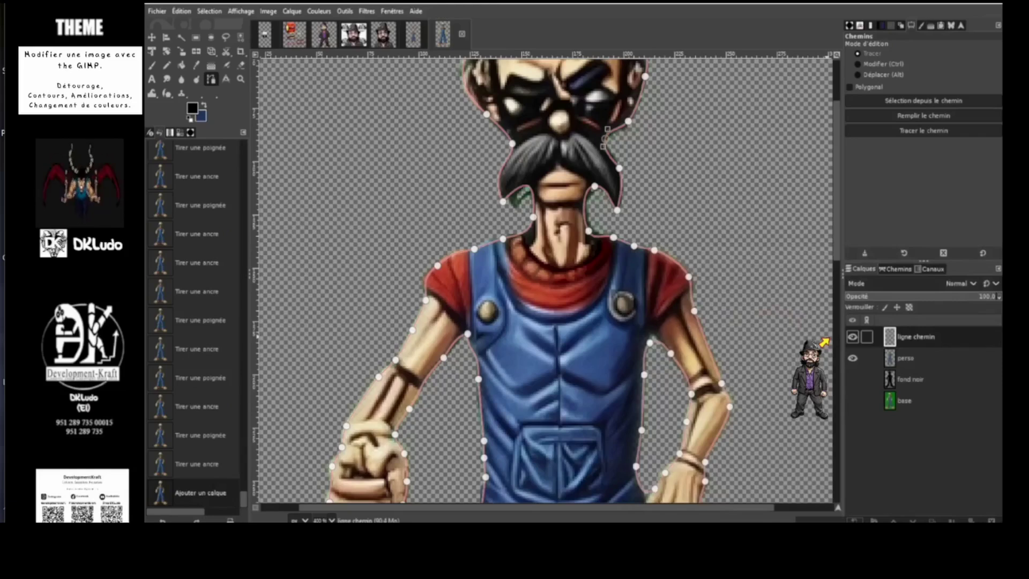
# Step: Check the Sélection path, return to the ligne chemin layer and confirm black (000000) as the foreground colour
pyautogui.click(895, 268)
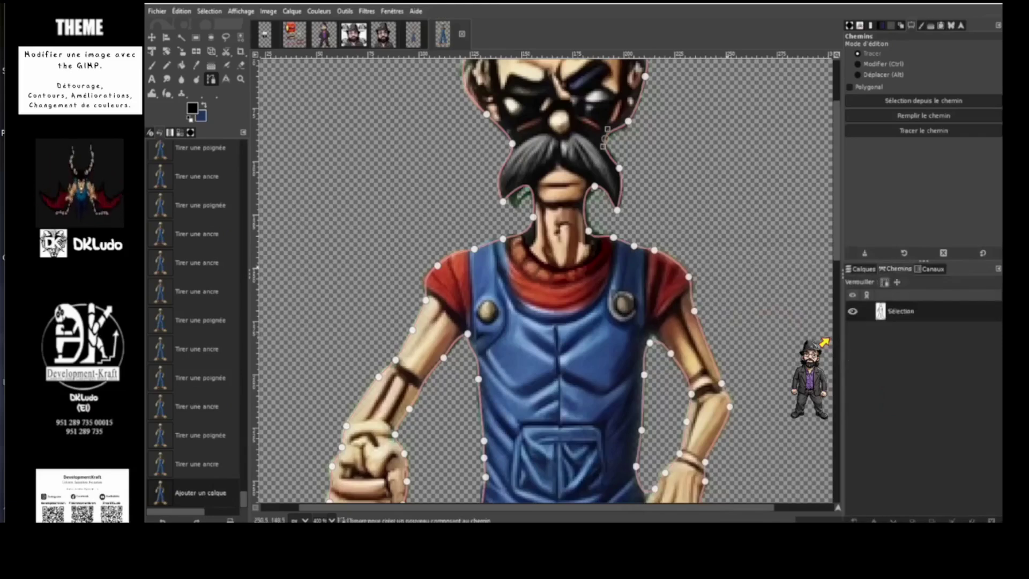
pyautogui.click(861, 268)
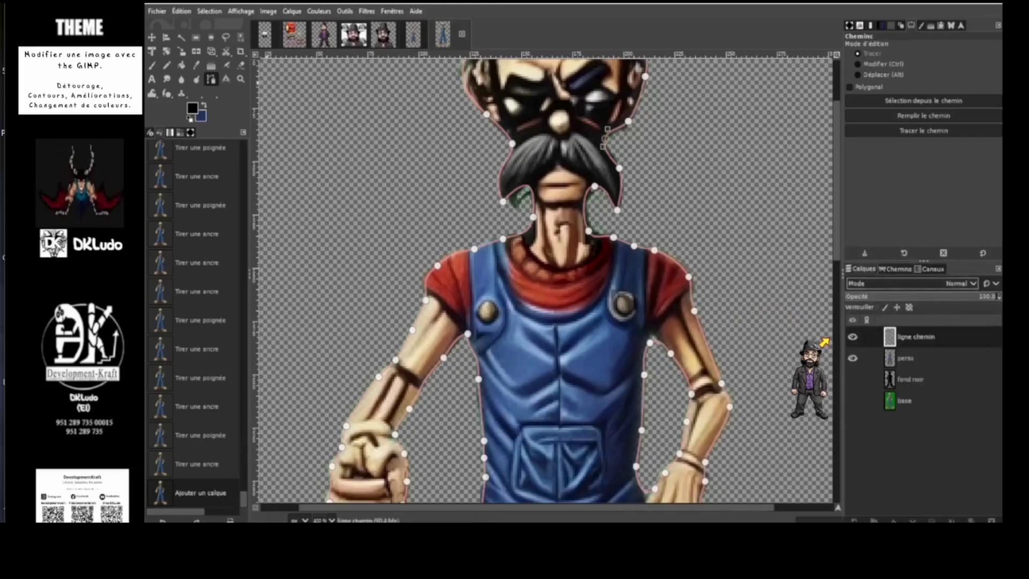
pyautogui.click(193, 109)
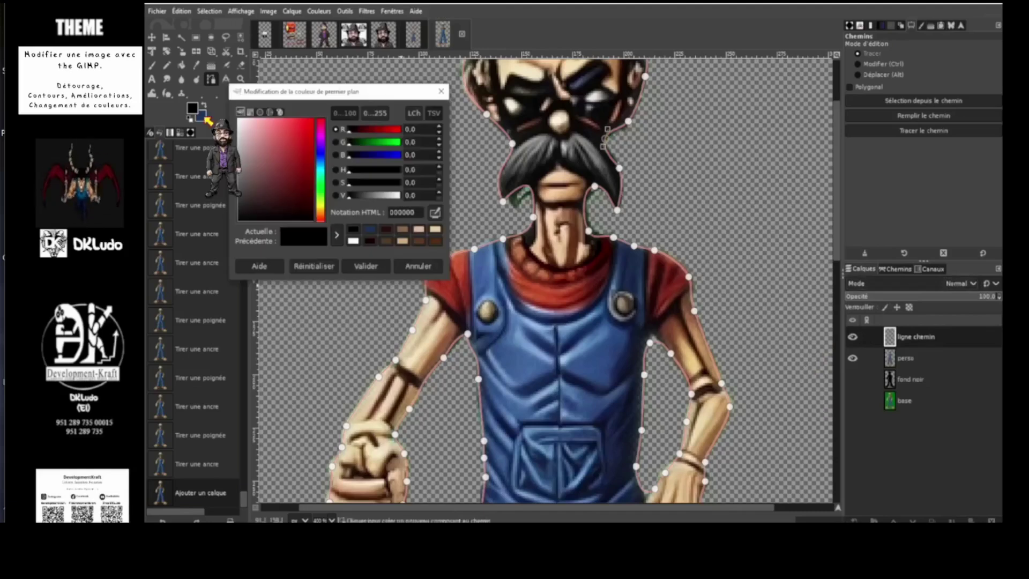
pyautogui.press('Return')
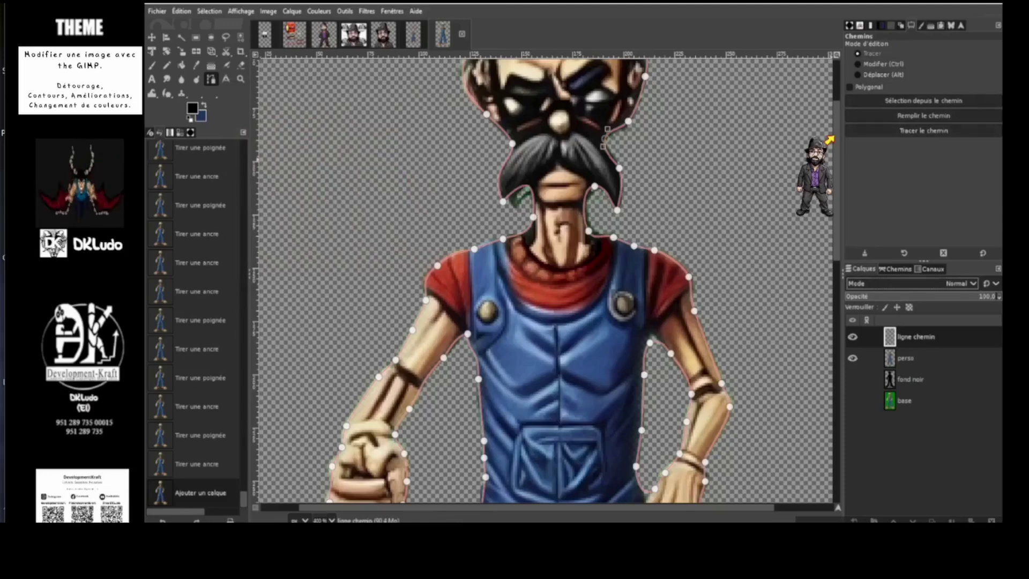
# Step: Stroke the Sélection path on the ligne chemin layer with a solid-colour, anti-aliased line of reduced width
pyautogui.click(923, 130)
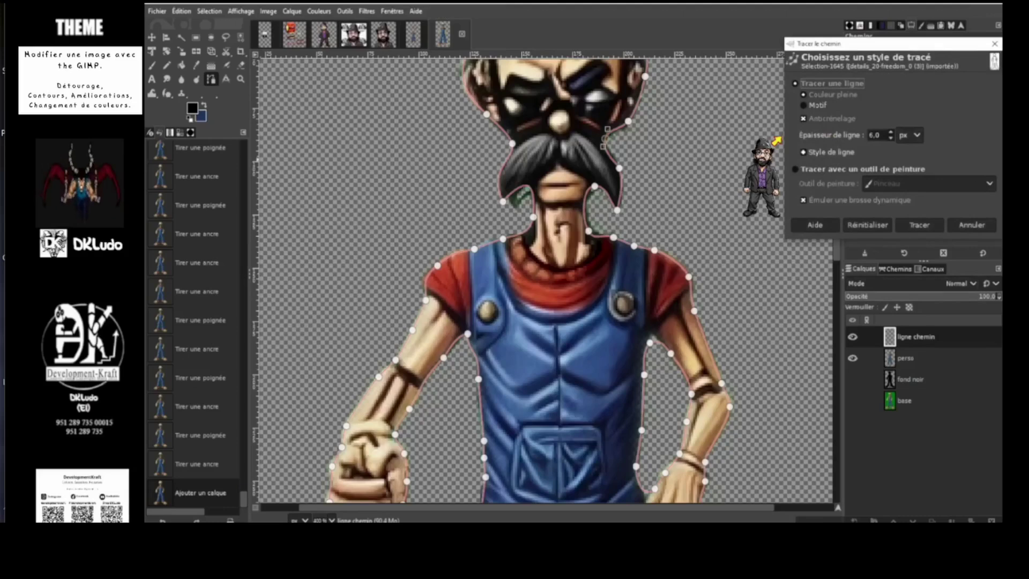
pyautogui.click(891, 138)
pyautogui.click(891, 139)
pyautogui.click(891, 138)
pyautogui.press('Return')
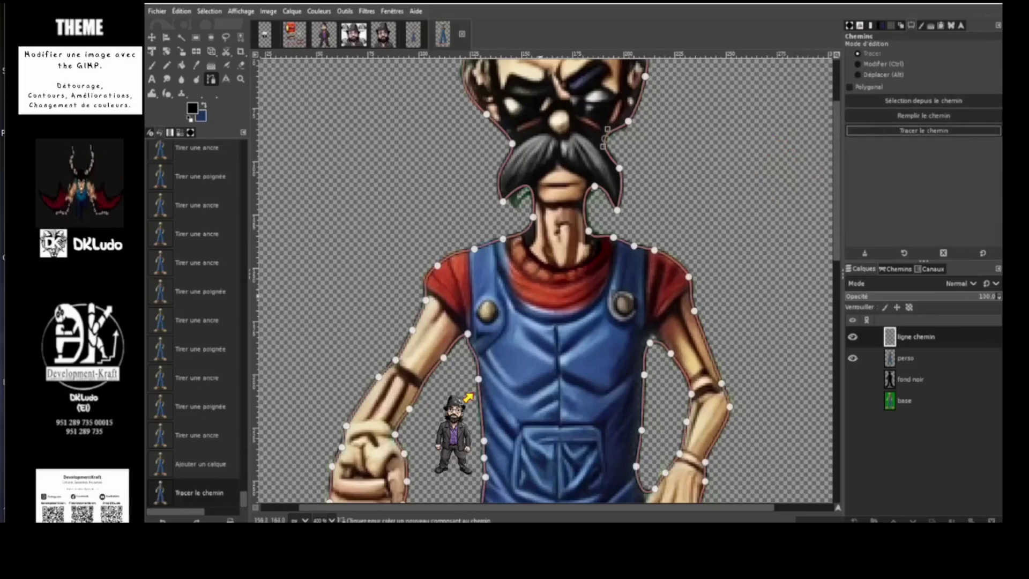
# Step: Hide the Sélection path and switch to the Paintbrush tool to clear the anchors from the canvas
pyautogui.scroll(-4, 468, 397)
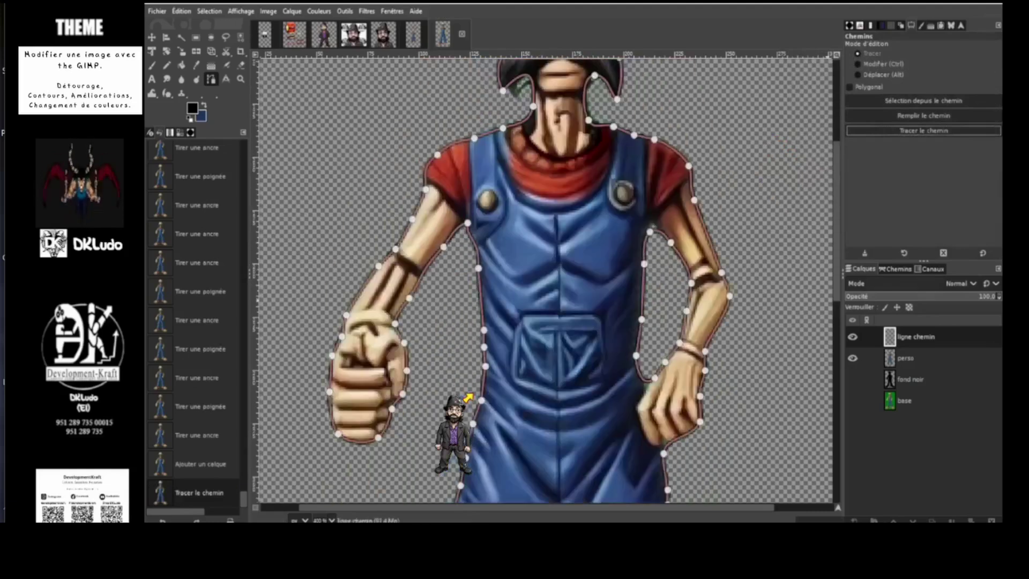
pyautogui.click(932, 269)
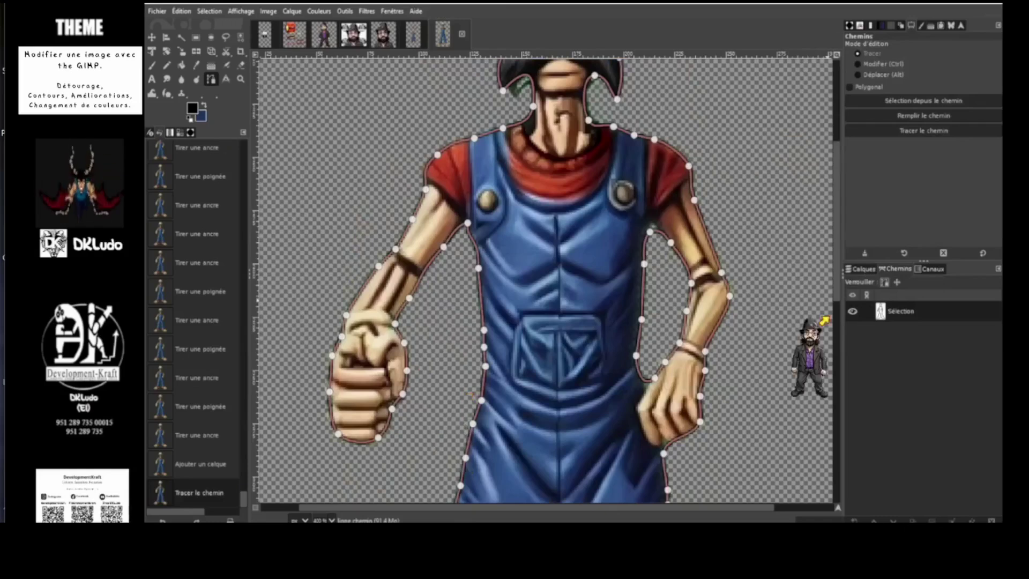
pyautogui.click(853, 311)
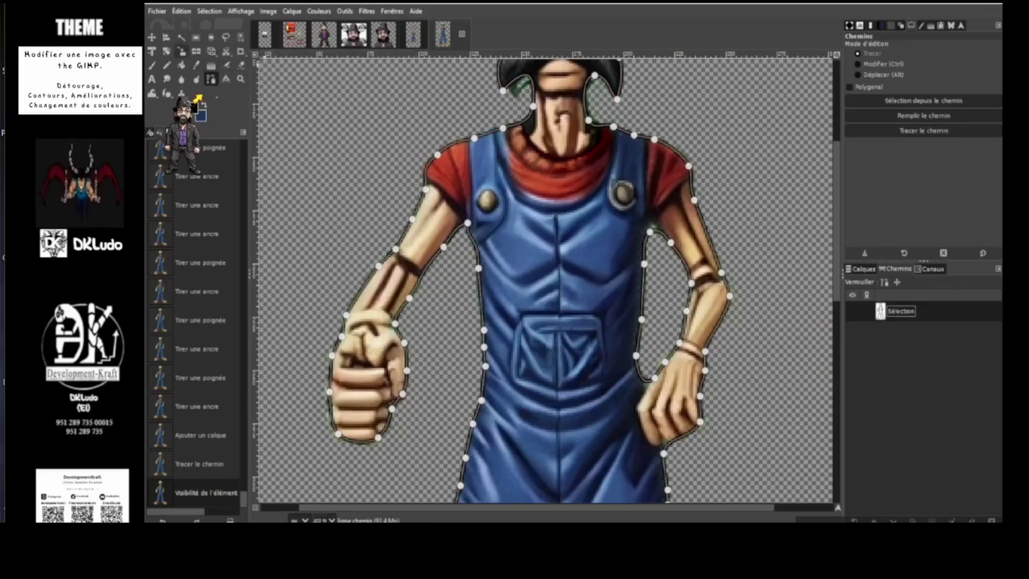
pyautogui.click(152, 65)
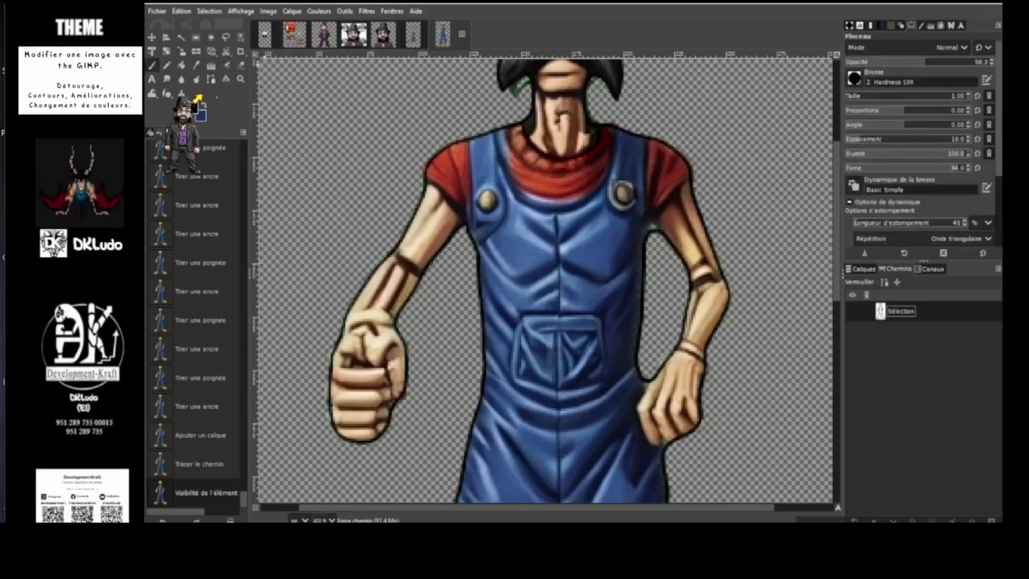
# Step: Examine the black outline around the whole figure and up close along the arms and overalls
pyautogui.scroll(1, 450, 436)
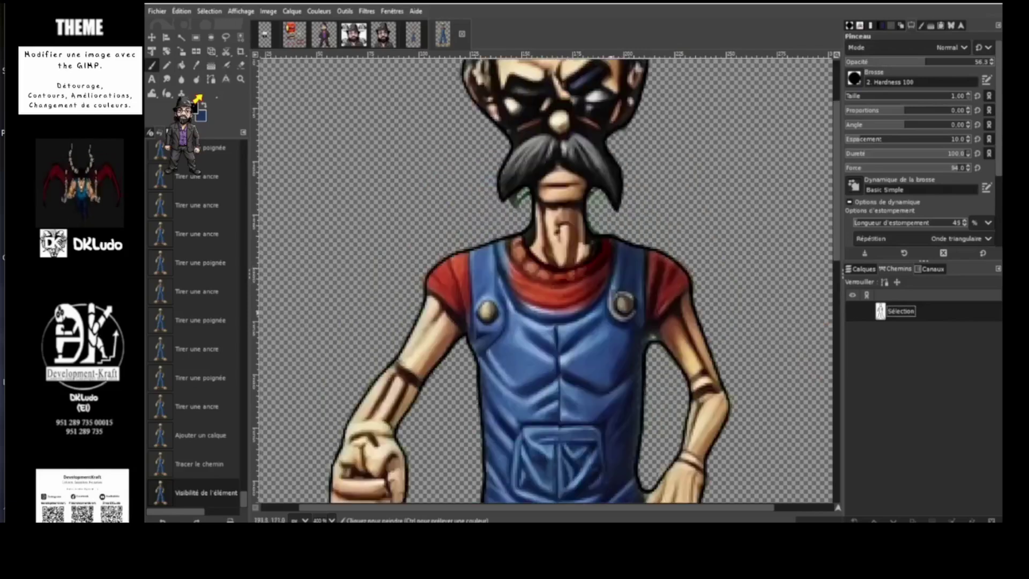
pyautogui.scroll(-1, 450, 436)
pyautogui.scroll(-2, 461, 418)
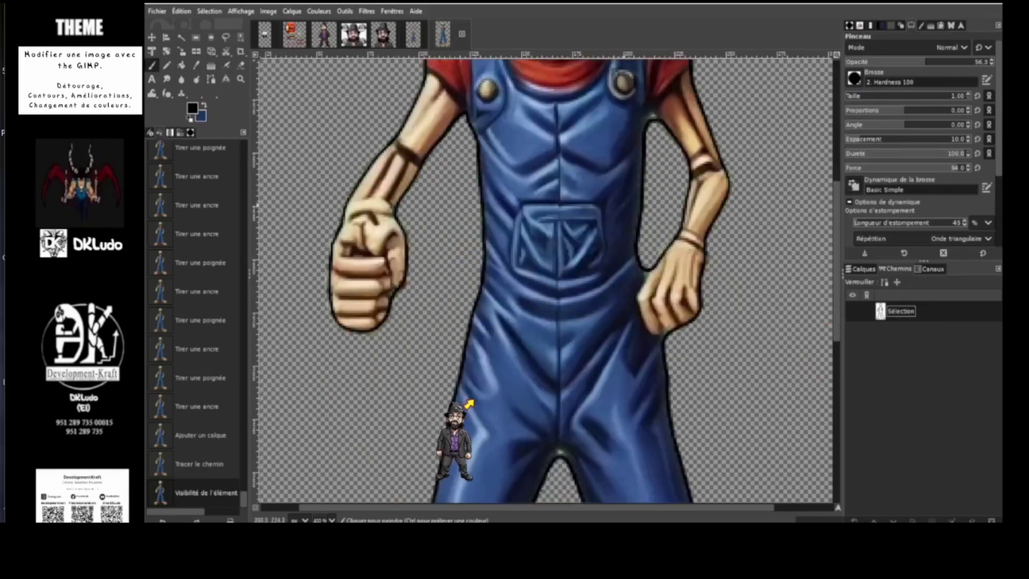
pyautogui.scroll(-5, 546, 279)
pyautogui.scroll(3, 546, 278)
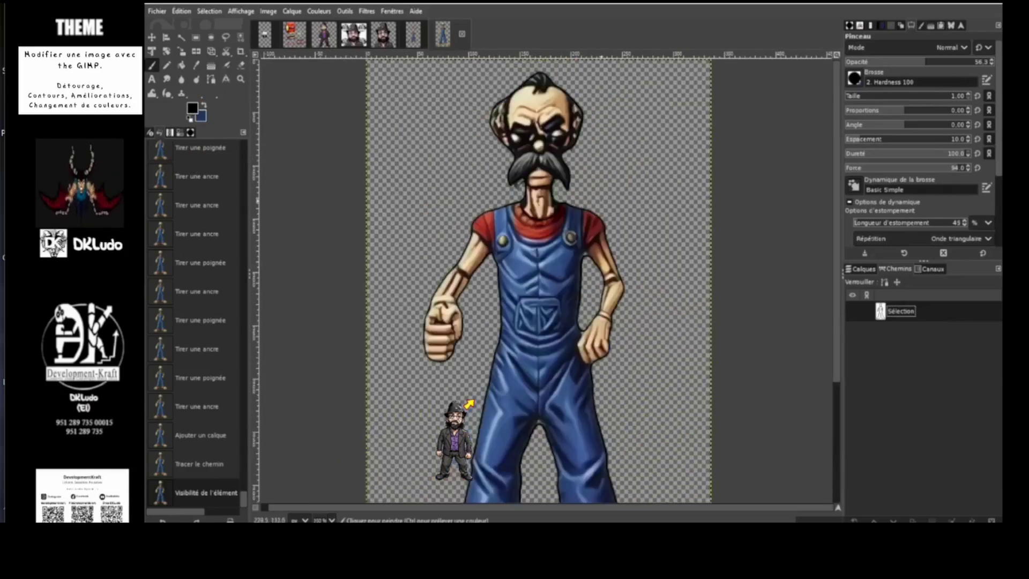
pyautogui.scroll(3, 545, 279)
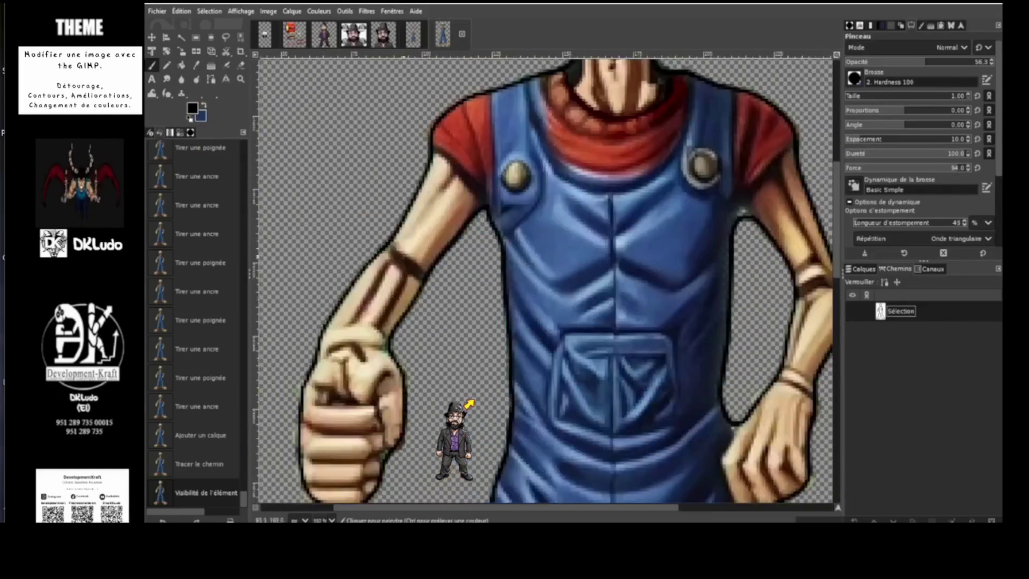
# Step: Inspect the stroked outline along the neck, shoulders, arms and overalls, both close up and on the whole figure
pyautogui.scroll(4, 470, 403)
pyautogui.scroll(-2, 470, 403)
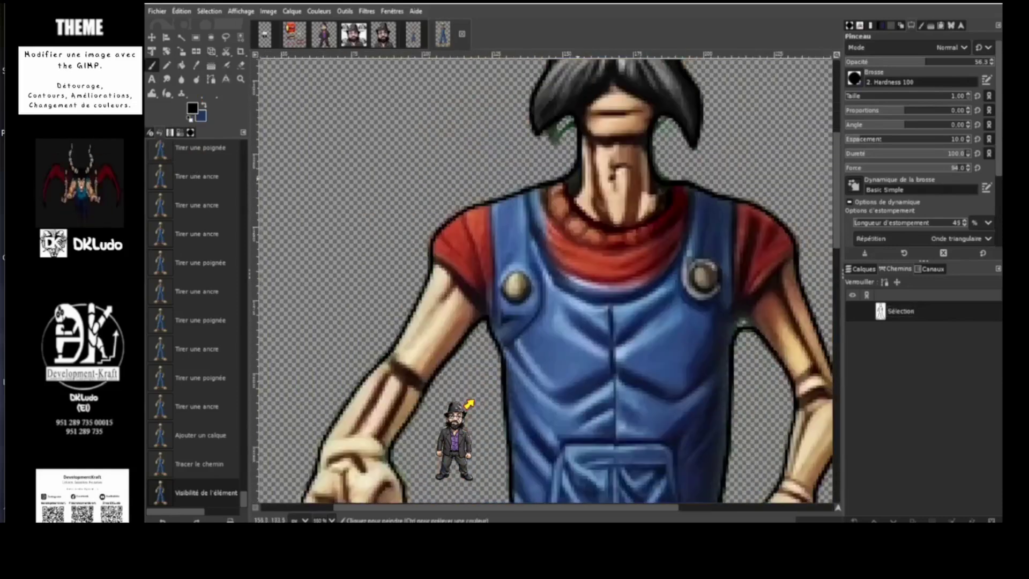
pyautogui.scroll(-4, 469, 403)
pyautogui.scroll(-5, 470, 403)
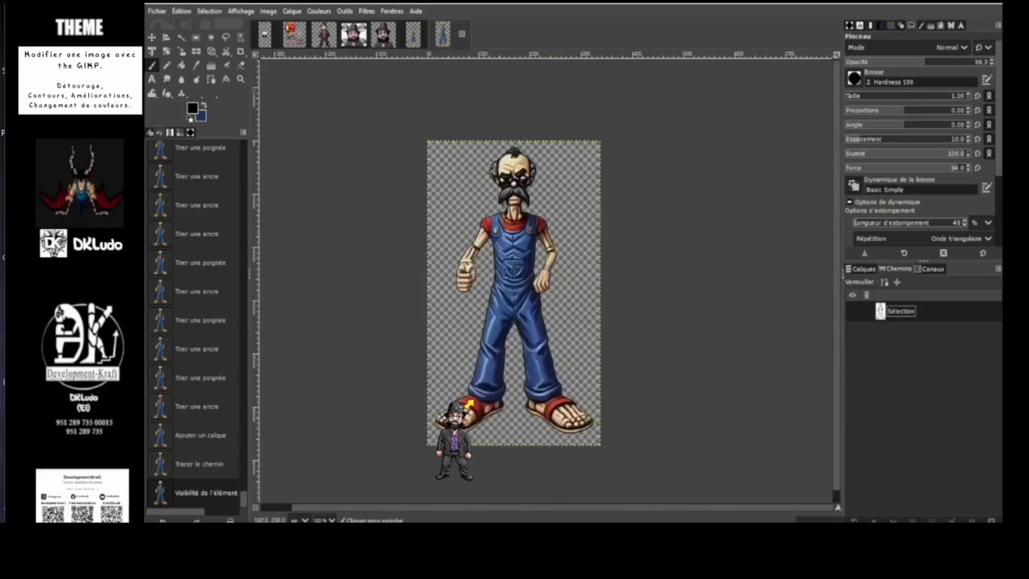
pyautogui.scroll(5, 469, 403)
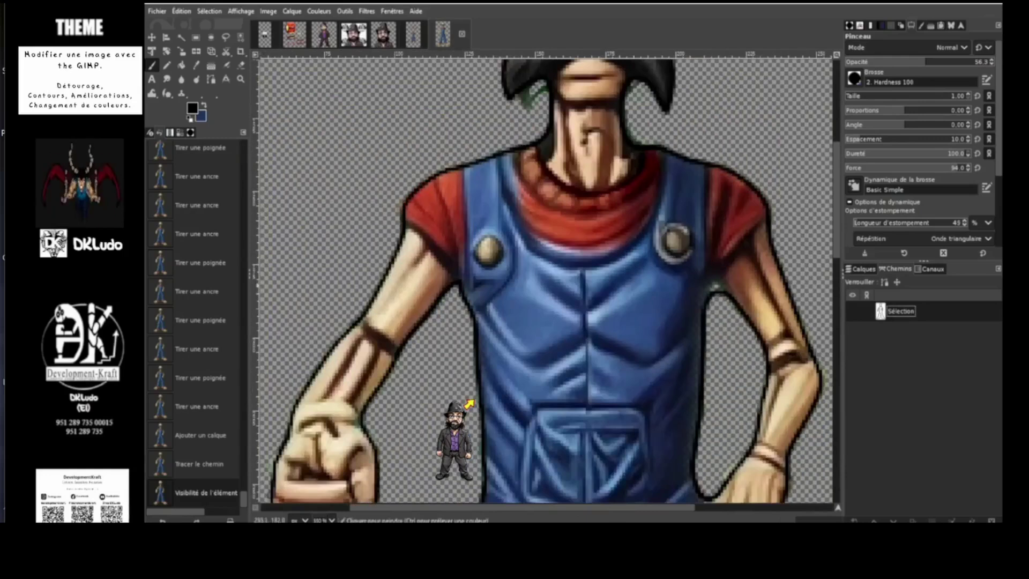
pyautogui.scroll(-4, 470, 403)
pyautogui.scroll(4, 470, 403)
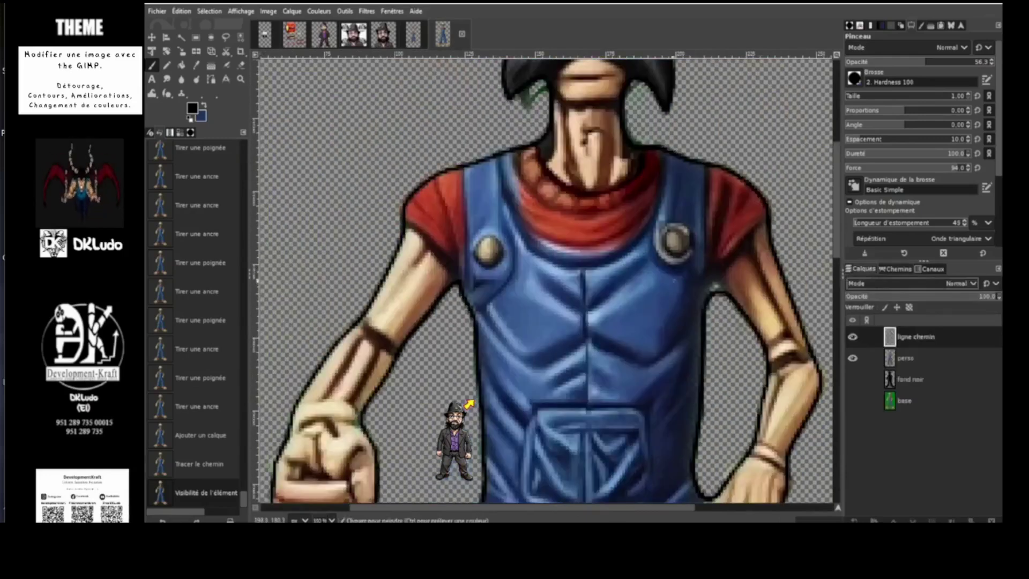
pyautogui.scroll(5, 470, 403)
pyautogui.scroll(-4, 469, 403)
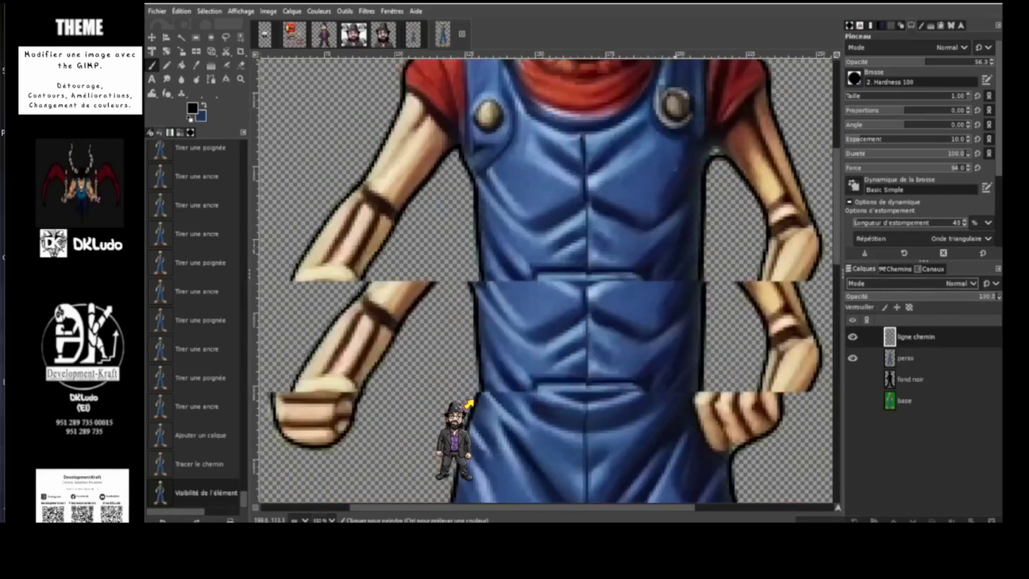
pyautogui.keyDown('ctrl'); pyautogui.scroll(-5, 469, 404); pyautogui.keyUp('ctrl')
pyautogui.keyDown('ctrl'); pyautogui.scroll(2, 470, 403); pyautogui.keyUp('ctrl')
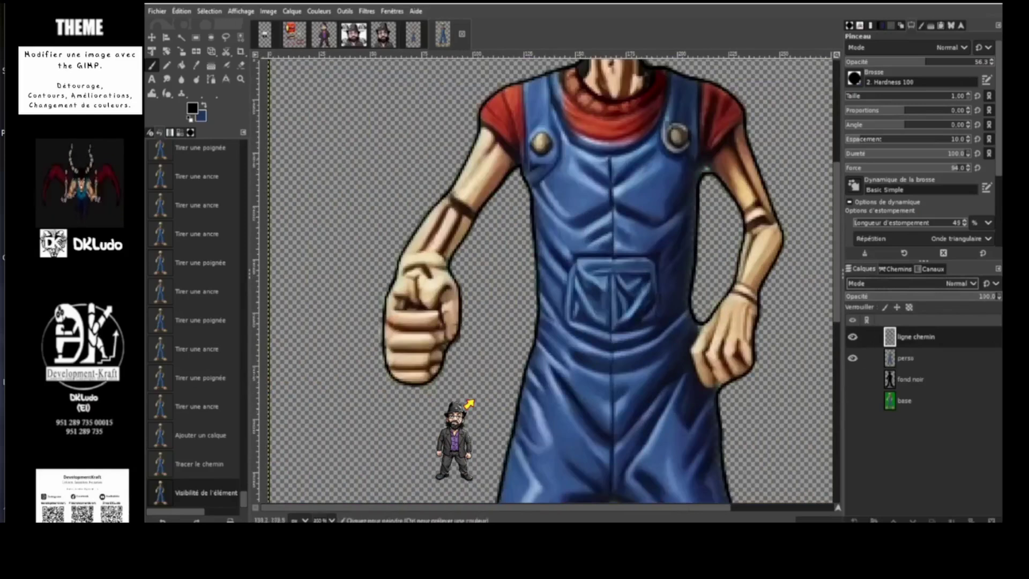
# Step: Toggle the ligne chemin layer's visibility off and on to compare the figure with and without its black outline
pyautogui.click(852, 337)
pyautogui.click(852, 337)
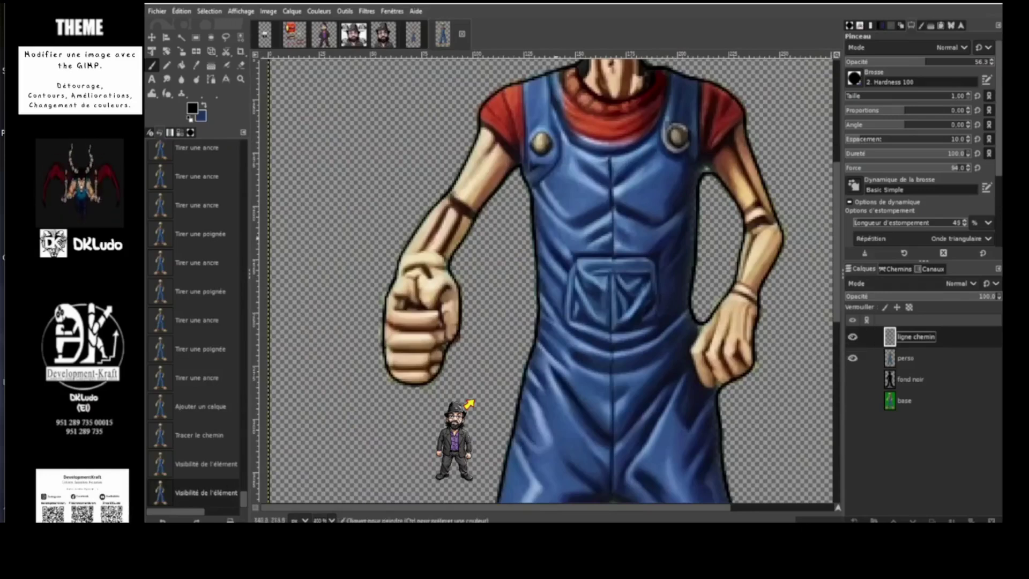
pyautogui.scroll(4, 469, 403)
pyautogui.scroll(-2, 470, 403)
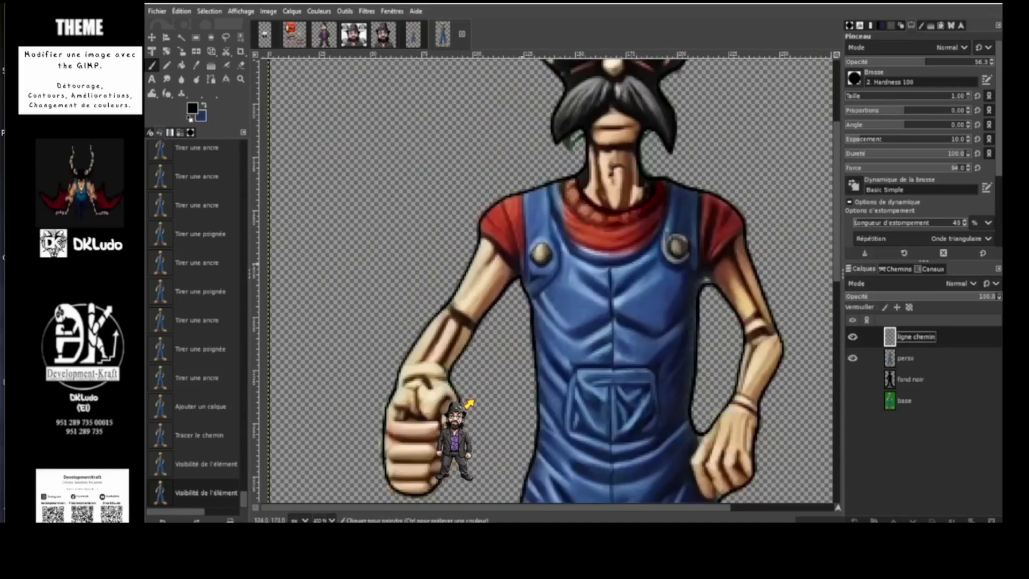
pyautogui.scroll(-6, 469, 403)
pyautogui.scroll(4, 470, 403)
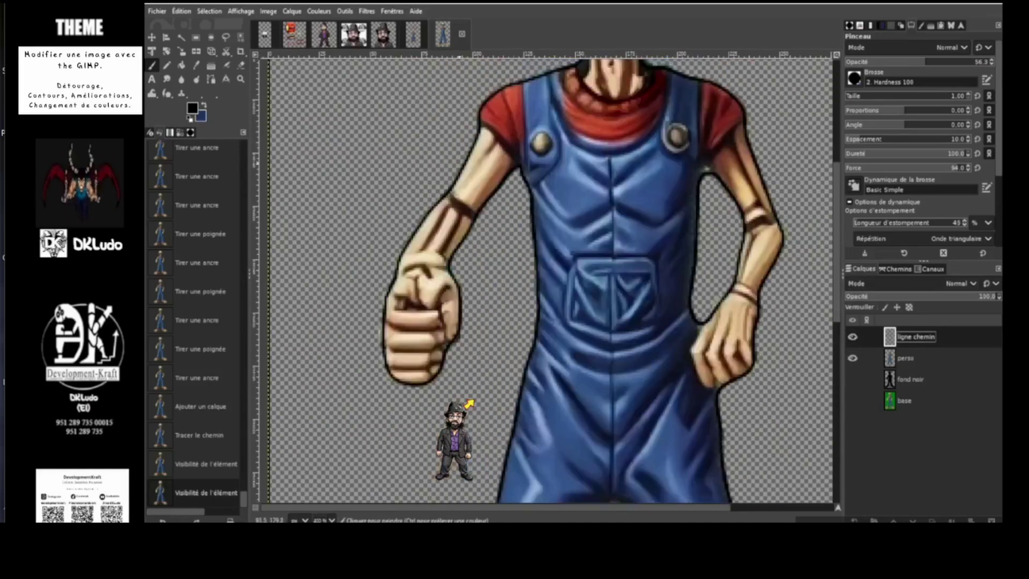
pyautogui.scroll(3, 470, 404)
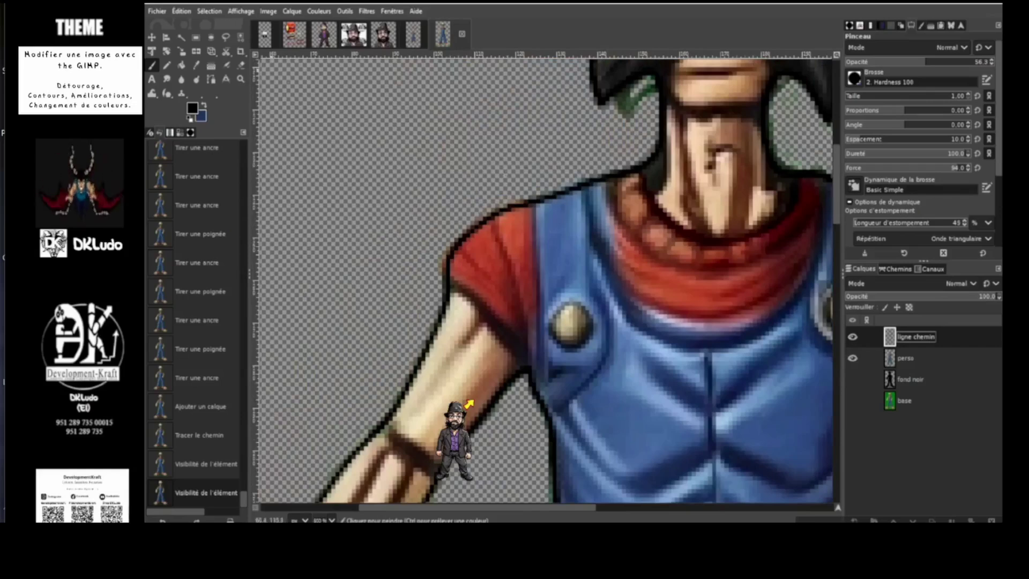
# Step: Erase the black outline along both edges of the arm with the clenched fist, using the Eraser at size 23
pyautogui.click(241, 65)
pyautogui.scroll(-5, 256, 78)
pyautogui.scroll(5, 256, 78)
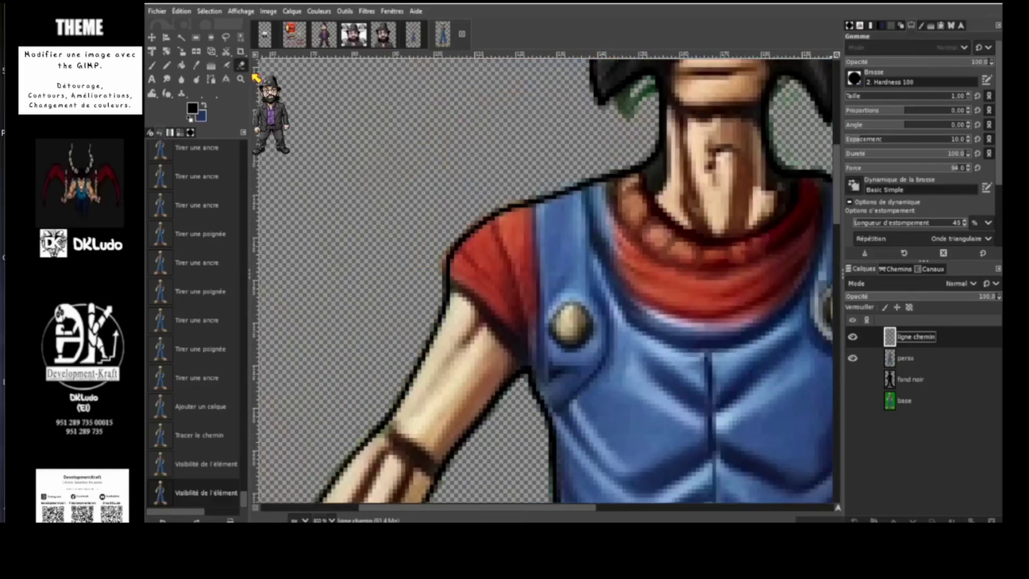
pyautogui.scroll(-5, 256, 77)
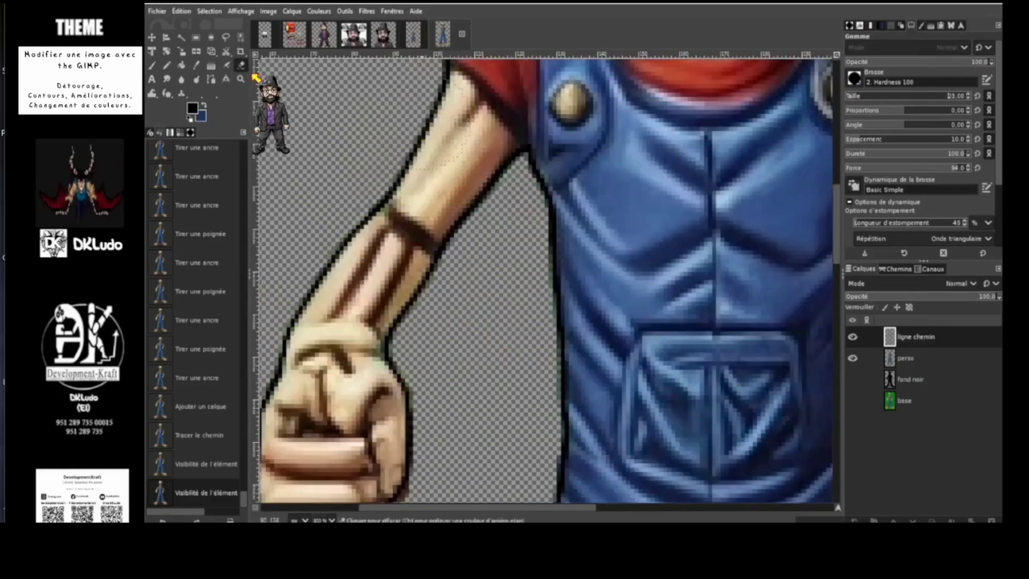
pyautogui.moveTo(448, 67); pyautogui.dragTo(410, 155)
pyautogui.moveTo(541, 188)
pyautogui.mouseDown()
pyautogui.moveTo(515, 145)
pyautogui.moveTo(455, 225)
pyautogui.mouseUp()
pyautogui.moveTo(413, 158); pyautogui.dragTo(277, 373)
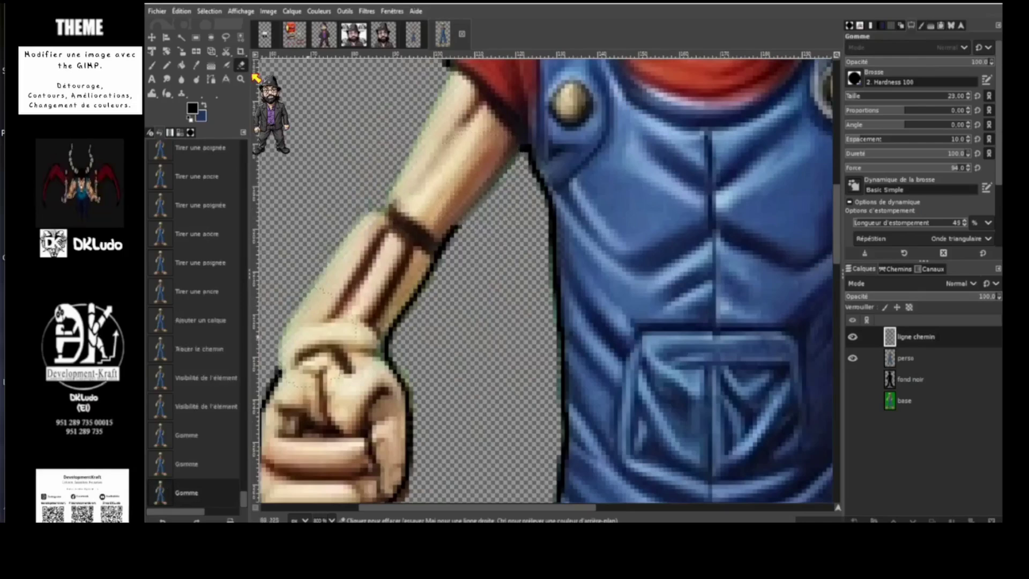
pyautogui.moveTo(458, 227); pyautogui.dragTo(383, 364)
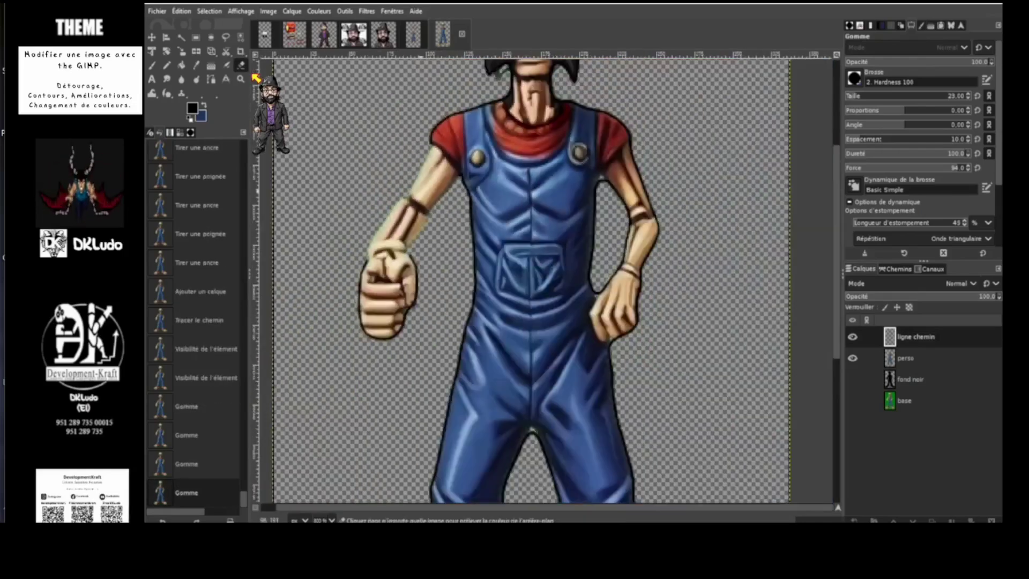
# Step: Erase the remaining outline around the clenched fist and along the bare skin of the other arm
pyautogui.press('-')
pyautogui.press('-')
pyautogui.moveTo(375, 338)
pyautogui.mouseDown()
pyautogui.moveTo(413, 268)
pyautogui.moveTo(408, 333)
pyautogui.mouseUp()
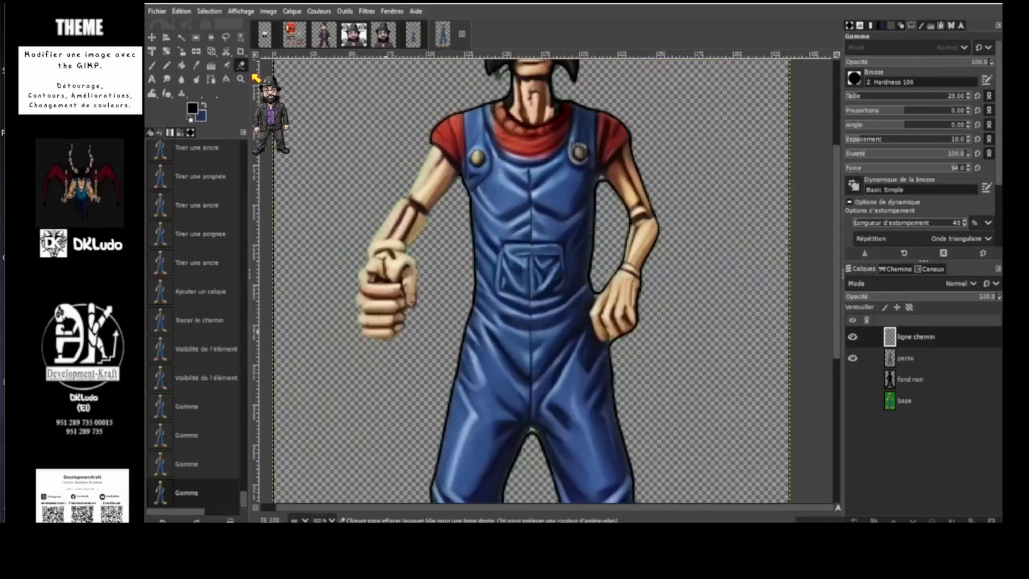
pyautogui.moveTo(618, 183)
pyautogui.mouseDown()
pyautogui.moveTo(642, 164)
pyautogui.moveTo(626, 160)
pyautogui.moveTo(650, 204)
pyautogui.moveTo(598, 293)
pyautogui.moveTo(611, 340)
pyautogui.moveTo(638, 303)
pyautogui.moveTo(662, 212)
pyautogui.moveTo(664, 221)
pyautogui.mouseUp()
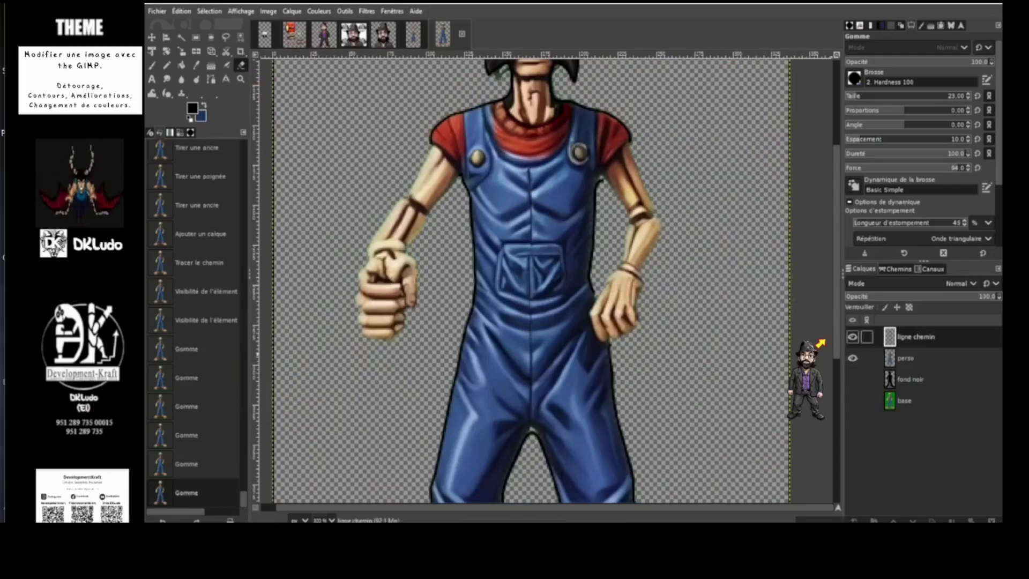
# Step: Create a new transparent layer named contour peau above the ligne chemin layer
pyautogui.hotkey('shift', 'ctrl', 'n')
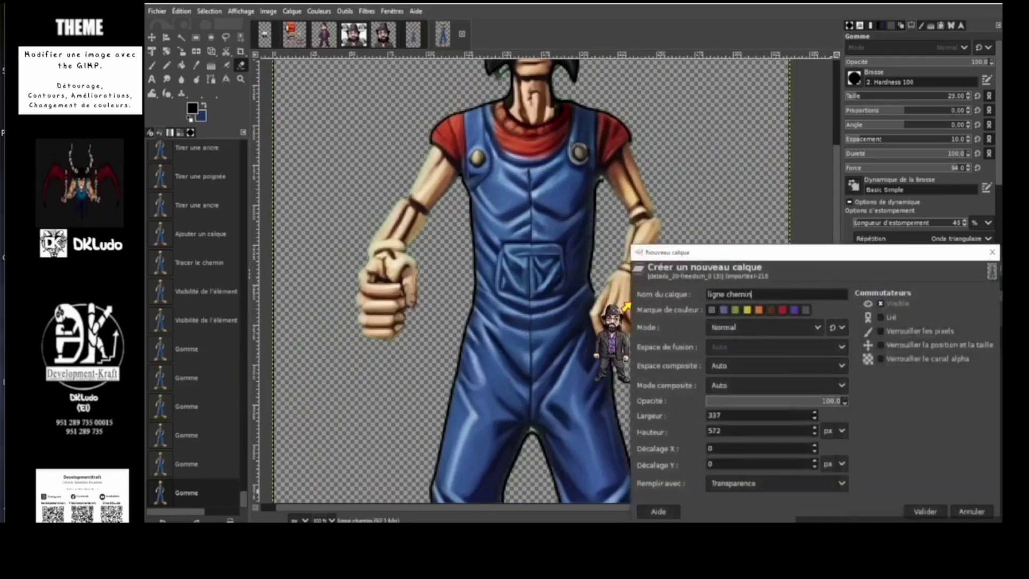
pyautogui.hotkey('ctrl', 'a')
pyautogui.write('cont')
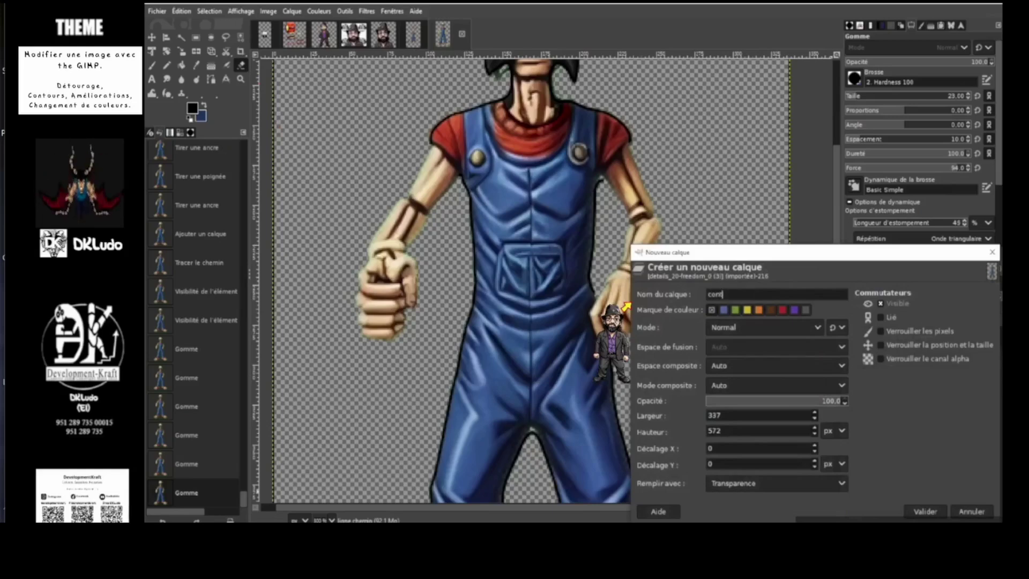
pyautogui.write('our peau')
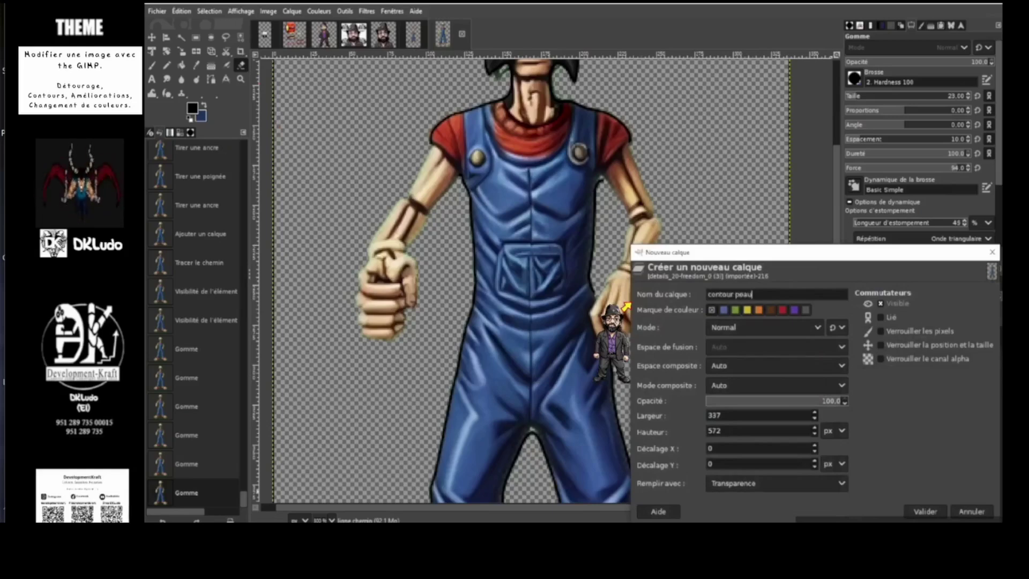
pyautogui.press('Return')
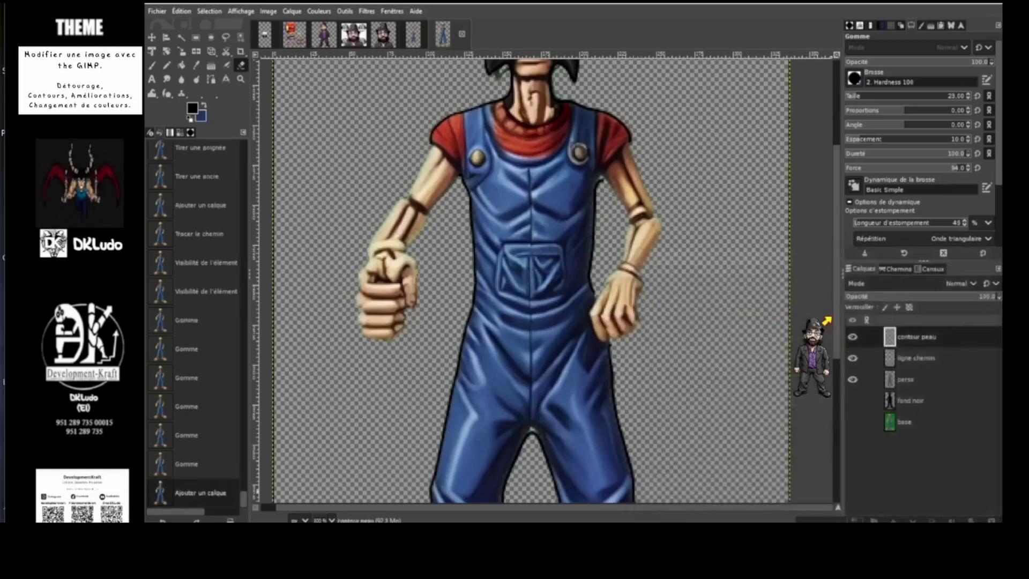
# Step: Show the Sélection path and activate it with the Paths tool so its anchors around the figure can be edited
pyautogui.click(895, 269)
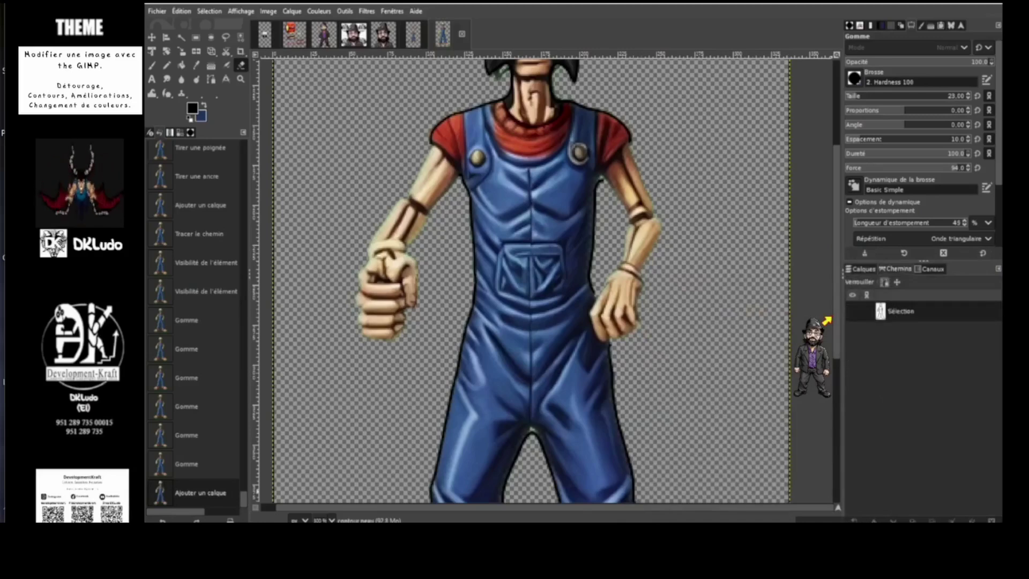
pyautogui.click(852, 311)
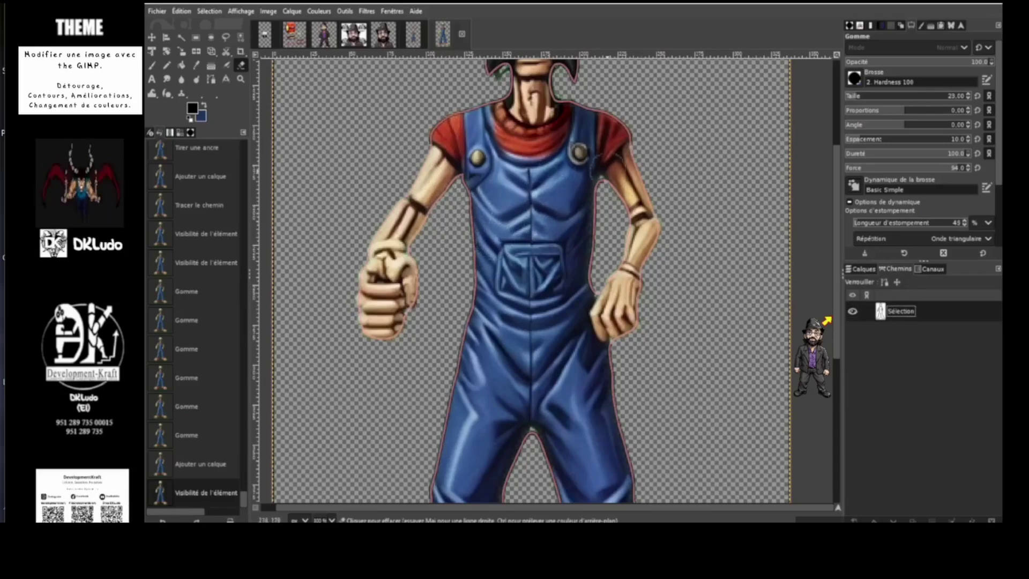
pyautogui.scroll(-5, 461, 155)
pyautogui.scroll(8, 463, 137)
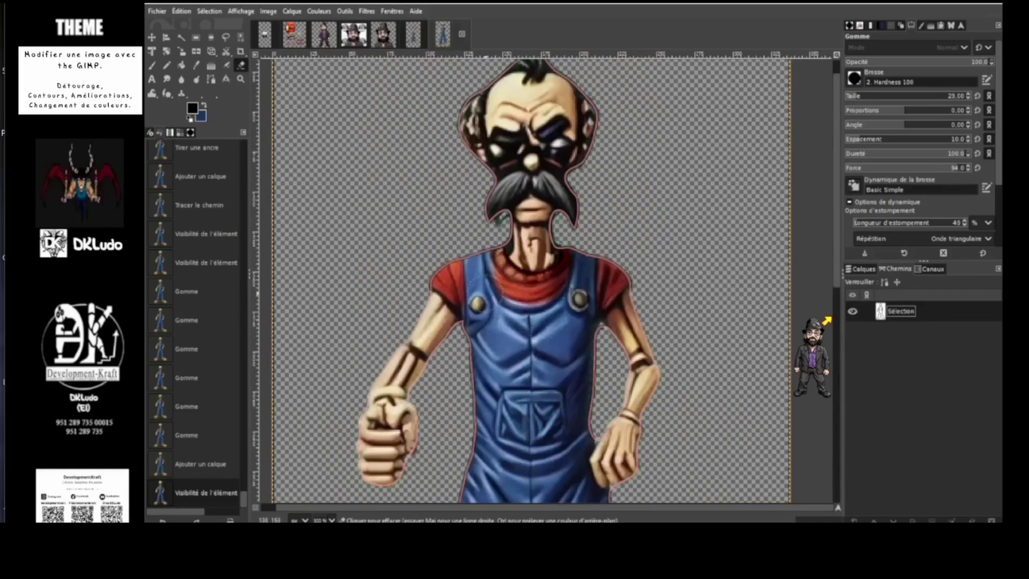
pyautogui.scroll(1, 507, 290)
pyautogui.scroll(-5, 506, 301)
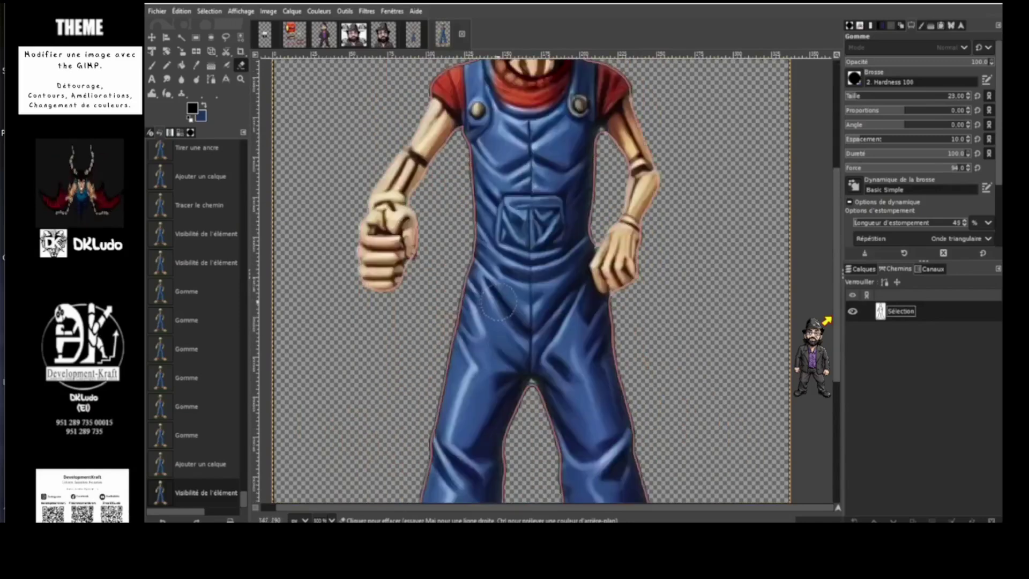
pyautogui.scroll(2, 507, 289)
pyautogui.keyDown('ctrl'); pyautogui.scroll(3, 477, 241); pyautogui.keyUp('ctrl')
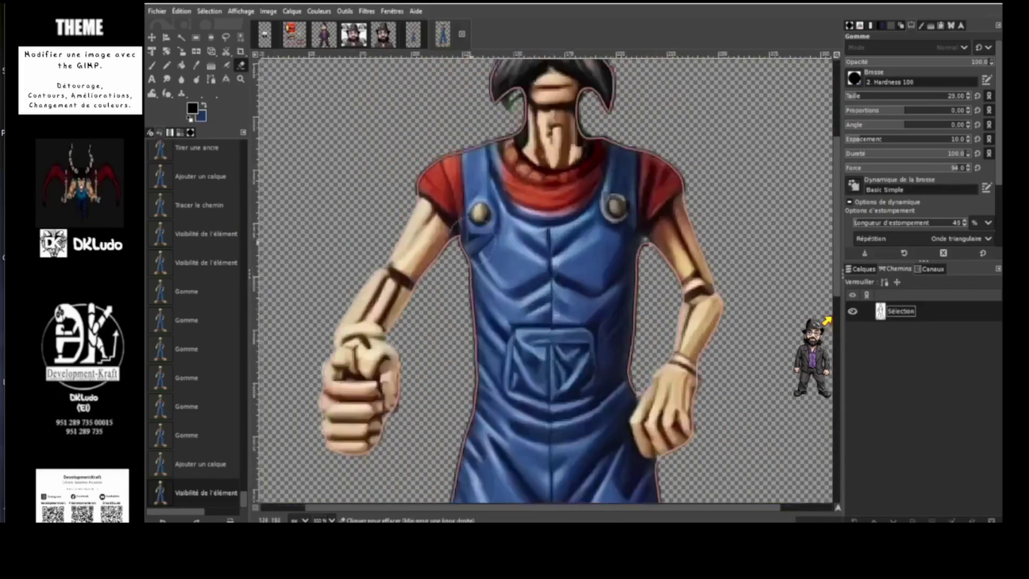
pyautogui.keyDown('ctrl'); pyautogui.scroll(-4, 445, 193); pyautogui.keyUp('ctrl')
pyautogui.keyDown('ctrl'); pyautogui.scroll(2, 445, 192); pyautogui.keyUp('ctrl')
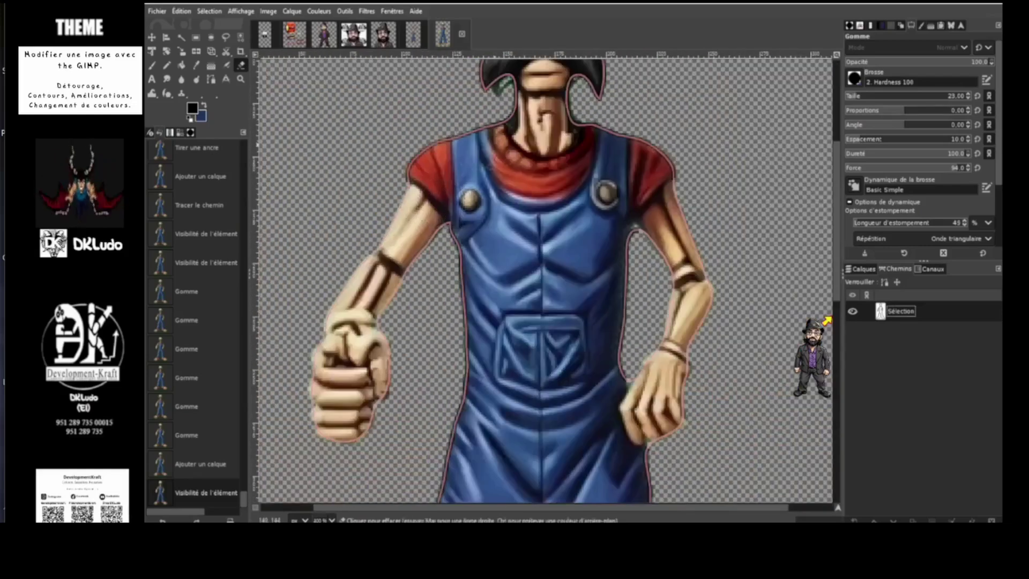
pyautogui.click(211, 79)
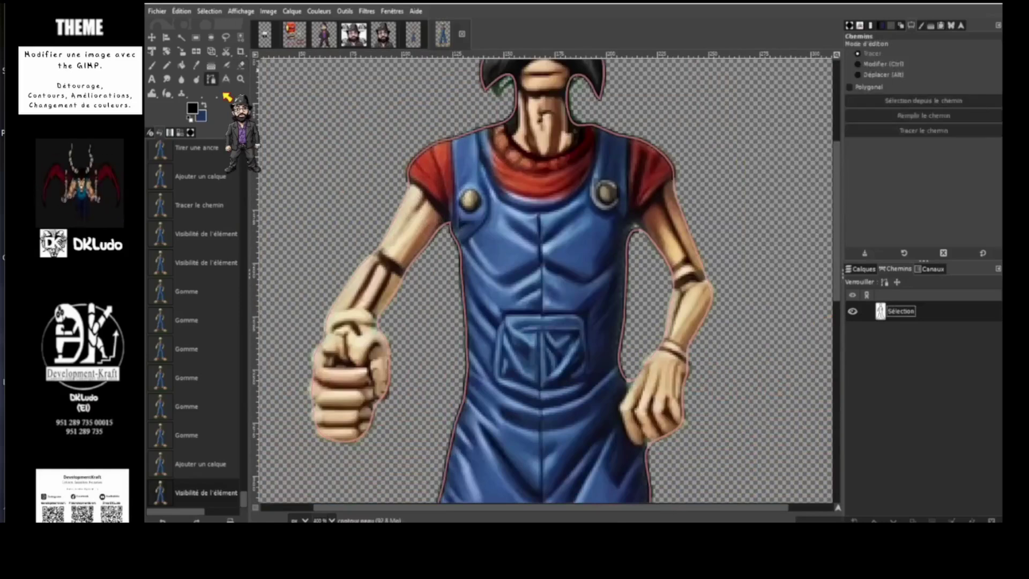
pyautogui.click(411, 199)
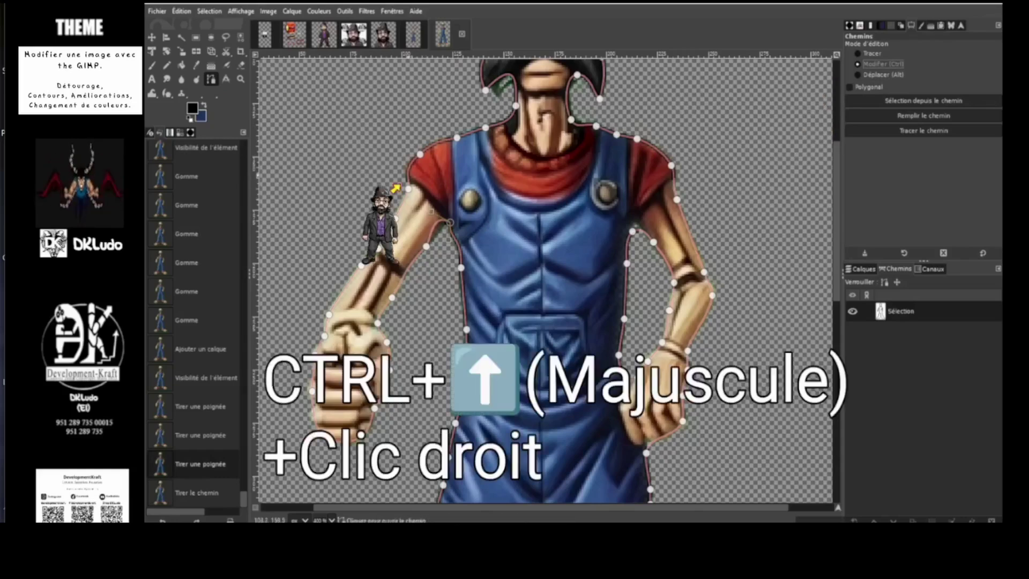
# Step: Delete the path's segments and anchors along the sleeve and shoulder above the fist arm and down the adjacent side of the overalls
pyautogui.keyDown('ctrl'); pyautogui.keyDown('shift'); pyautogui.click(410, 182); pyautogui.keyUp('shift'); pyautogui.keyUp('ctrl')
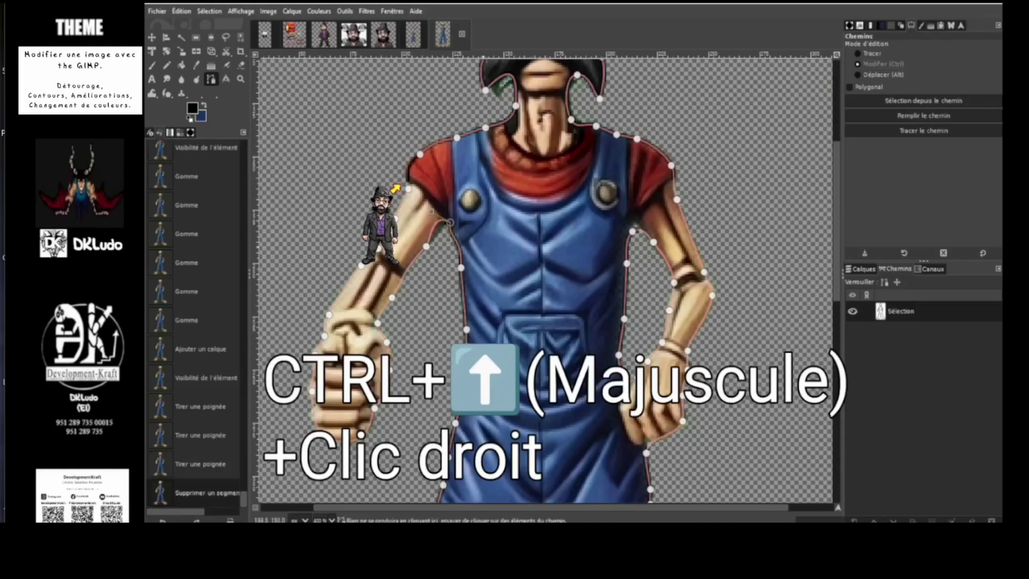
pyautogui.keyDown('ctrl'); pyautogui.keyDown('shift'); pyautogui.click(456, 243); pyautogui.keyUp('shift'); pyautogui.keyUp('ctrl')
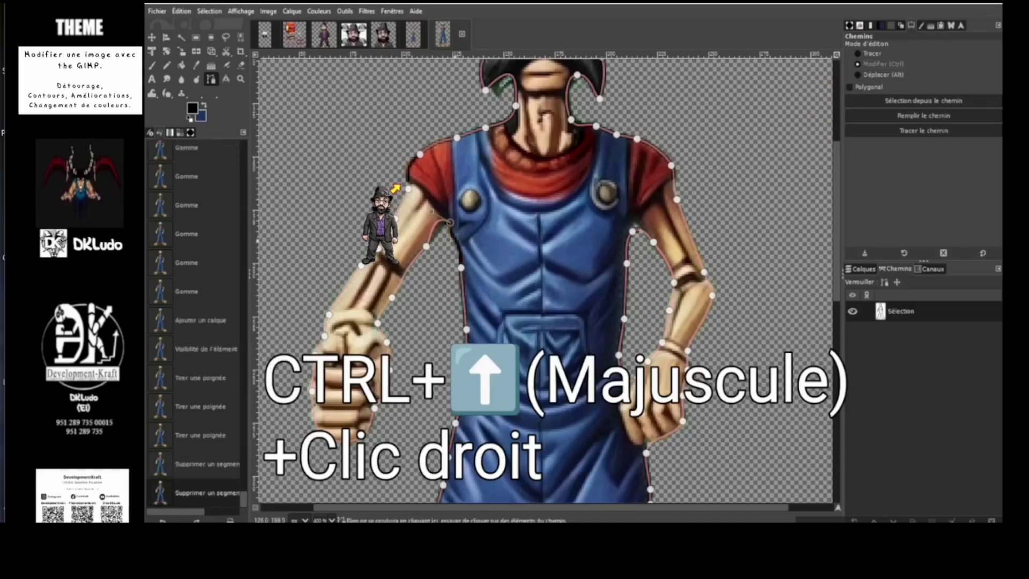
pyautogui.keyDown('ctrl'); pyautogui.keyDown('shift'); pyautogui.click(421, 155); pyautogui.keyUp('shift'); pyautogui.keyUp('ctrl')
pyautogui.keyDown('ctrl'); pyautogui.keyDown('shift'); pyautogui.click(457, 139); pyautogui.keyUp('shift'); pyautogui.keyUp('ctrl')
pyautogui.keyDown('ctrl'); pyautogui.keyDown('shift'); pyautogui.click(507, 124); pyautogui.keyUp('shift'); pyautogui.keyUp('ctrl')
pyautogui.keyDown('ctrl'); pyautogui.keyDown('shift'); pyautogui.click(485, 128); pyautogui.keyUp('shift'); pyautogui.keyUp('ctrl')
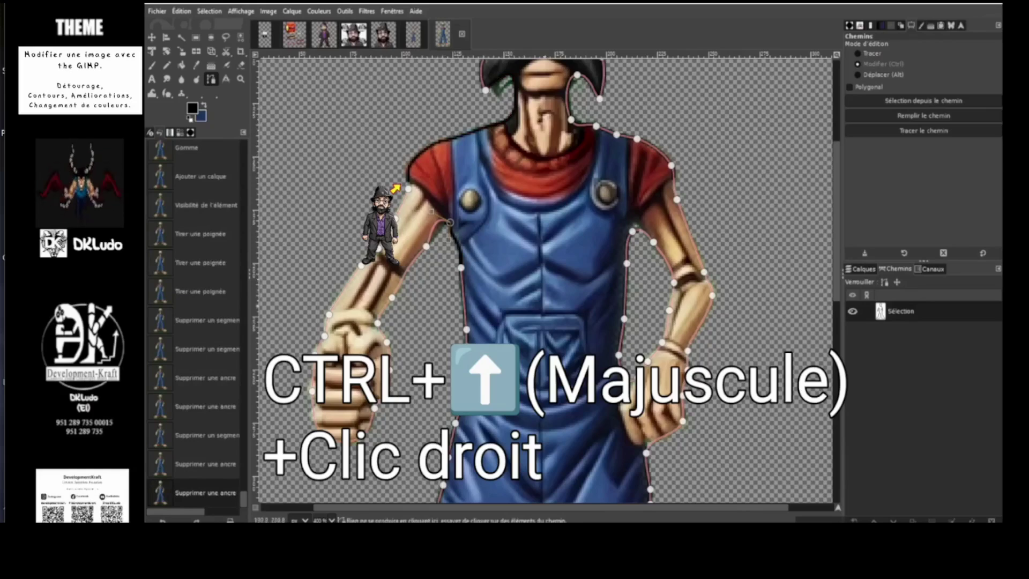
pyautogui.keyDown('ctrl'); pyautogui.keyDown('shift'); pyautogui.click(463, 298); pyautogui.keyUp('shift'); pyautogui.keyUp('ctrl')
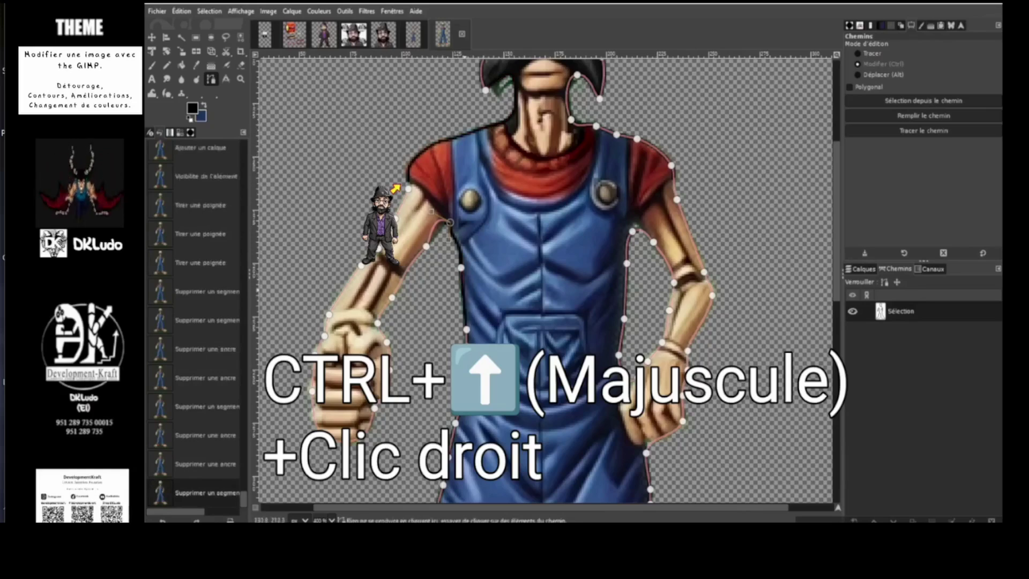
# Step: Delete the path's segments and anchors around the sleeve of the open-hand arm and down the adjacent side of the overalls
pyautogui.keyDown('ctrl'); pyautogui.keyDown('shift'); pyautogui.click(674, 182); pyautogui.keyUp('shift'); pyautogui.keyUp('ctrl')
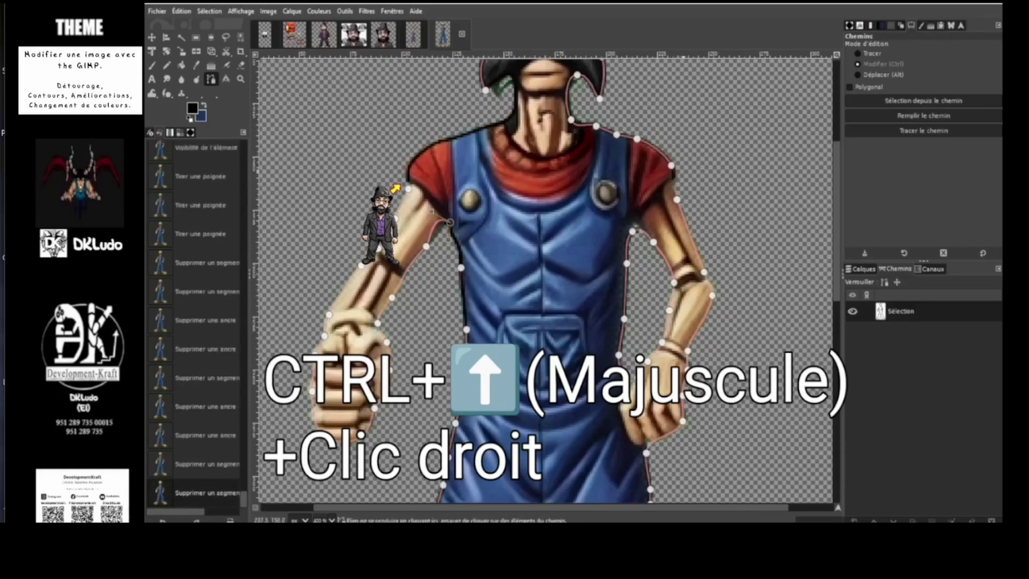
pyautogui.keyDown('ctrl'); pyautogui.keyDown('shift'); pyautogui.click(655, 151); pyautogui.keyUp('shift'); pyautogui.keyUp('ctrl')
pyautogui.keyDown('ctrl'); pyautogui.keyDown('shift'); pyautogui.click(629, 264); pyautogui.keyUp('shift'); pyautogui.keyUp('ctrl')
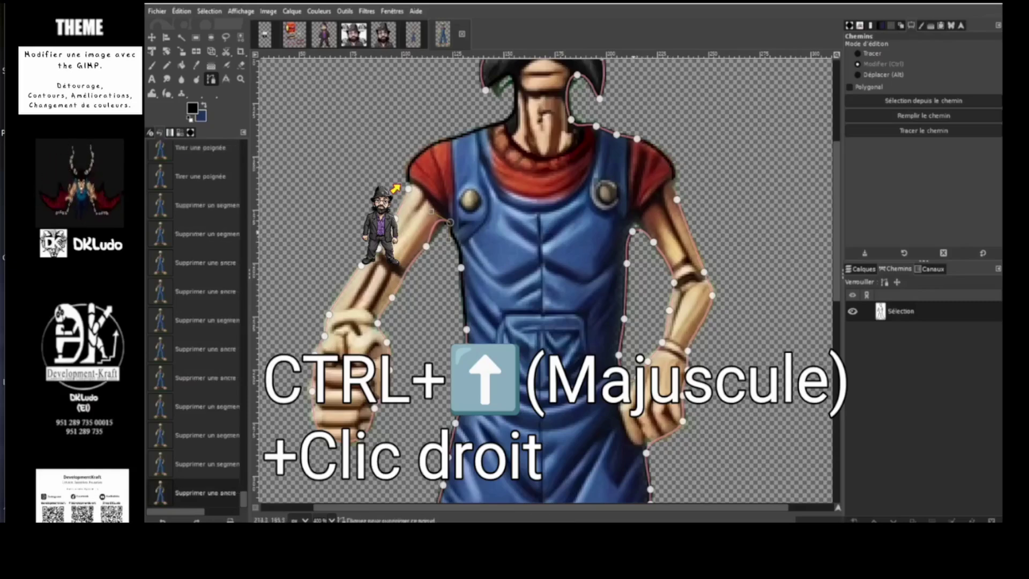
pyautogui.keyDown('ctrl'); pyautogui.keyDown('shift'); pyautogui.click(630, 247); pyautogui.keyUp('shift'); pyautogui.keyUp('ctrl')
pyautogui.keyDown('ctrl'); pyautogui.keyDown('shift'); pyautogui.click(626, 291); pyautogui.keyUp('shift'); pyautogui.keyUp('ctrl')
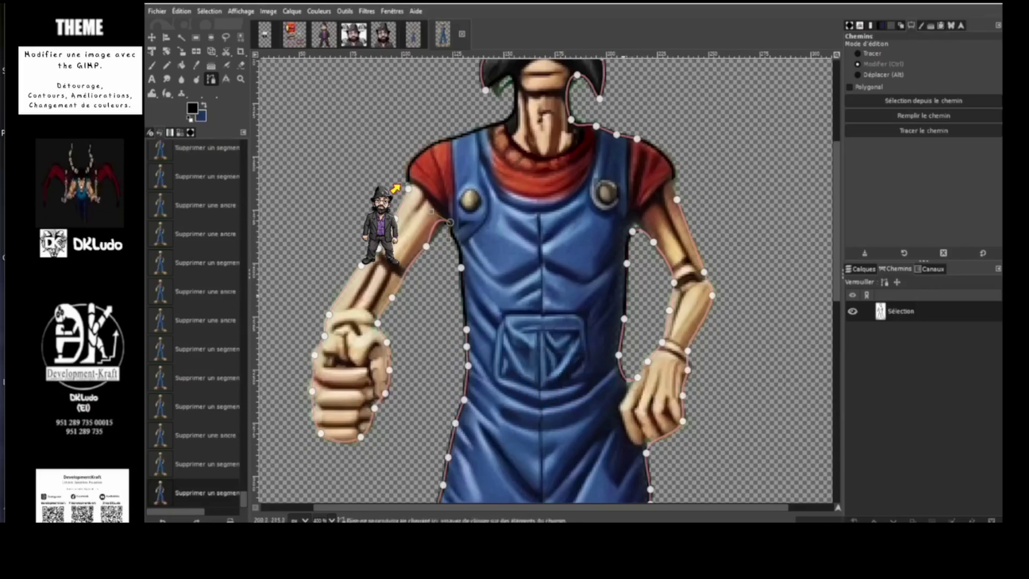
pyautogui.keyDown('ctrl'); pyautogui.keyDown('shift'); pyautogui.click(625, 369); pyautogui.keyUp('shift'); pyautogui.keyUp('ctrl')
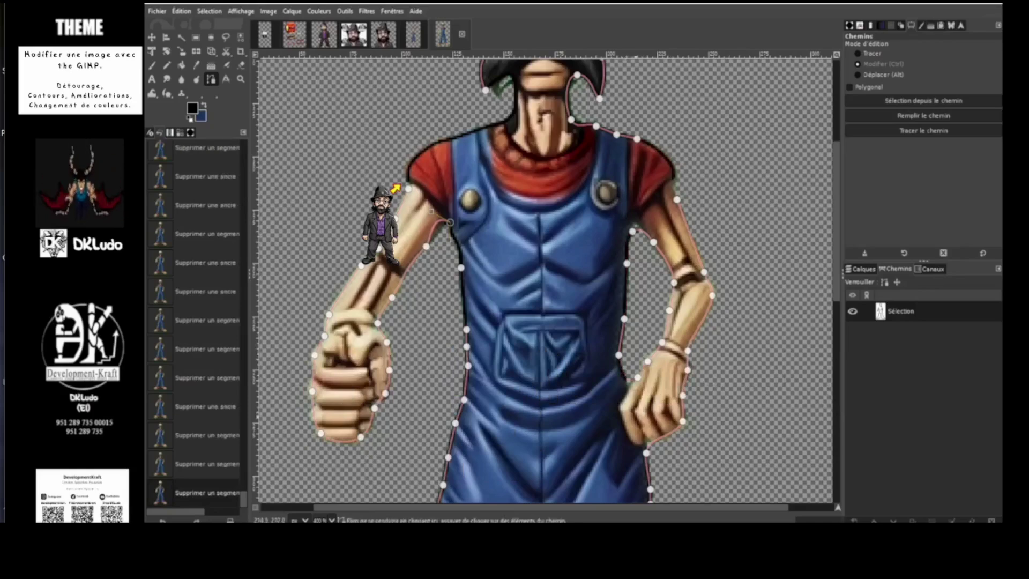
pyautogui.keyDown('ctrl'); pyautogui.keyDown('shift'); pyautogui.click(620, 340); pyautogui.keyUp('shift'); pyautogui.keyUp('ctrl')
pyautogui.keyDown('ctrl'); pyautogui.keyDown('shift'); pyautogui.click(595, 316); pyautogui.keyUp('shift'); pyautogui.keyUp('ctrl')
# Step: Delete the path's segments and anchors along the waist on the fist side, plus the trouser segment just below the open hand
pyautogui.keyDown('ctrl'); pyautogui.keyDown('shift'); pyautogui.click(467, 330); pyautogui.keyUp('shift'); pyautogui.keyUp('ctrl')
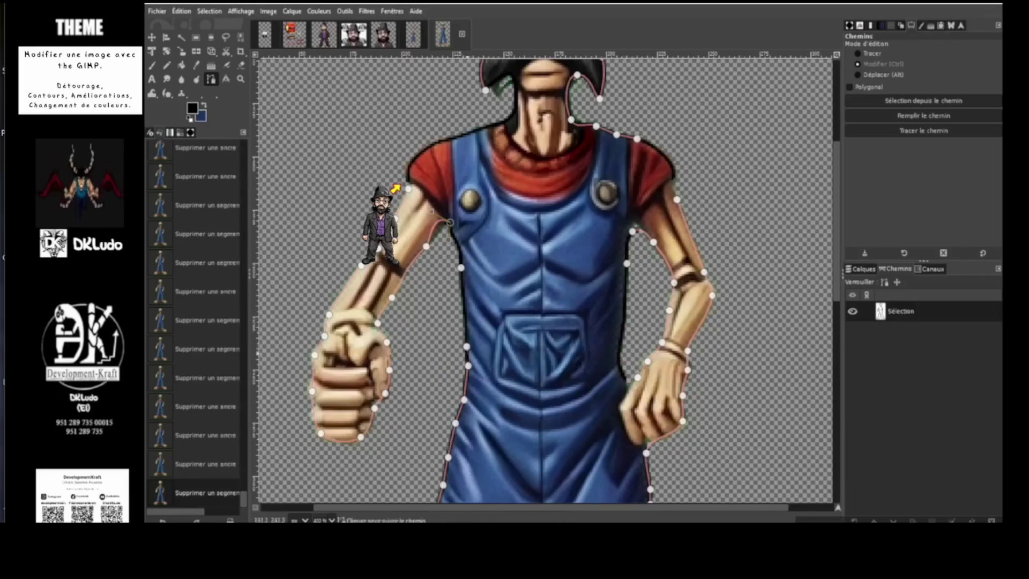
pyautogui.keyDown('ctrl'); pyautogui.keyDown('shift'); pyautogui.click(467, 356); pyautogui.keyUp('shift'); pyautogui.keyUp('ctrl')
pyautogui.keyDown('ctrl'); pyautogui.keyDown('shift'); pyautogui.click(464, 400); pyautogui.keyUp('shift'); pyautogui.keyUp('ctrl')
pyautogui.keyDown('ctrl'); pyautogui.keyDown('shift'); pyautogui.click(469, 366); pyautogui.keyUp('shift'); pyautogui.keyUp('ctrl')
pyautogui.keyDown('ctrl'); pyautogui.keyDown('shift'); pyautogui.click(467, 347); pyautogui.keyUp('shift'); pyautogui.keyUp('ctrl')
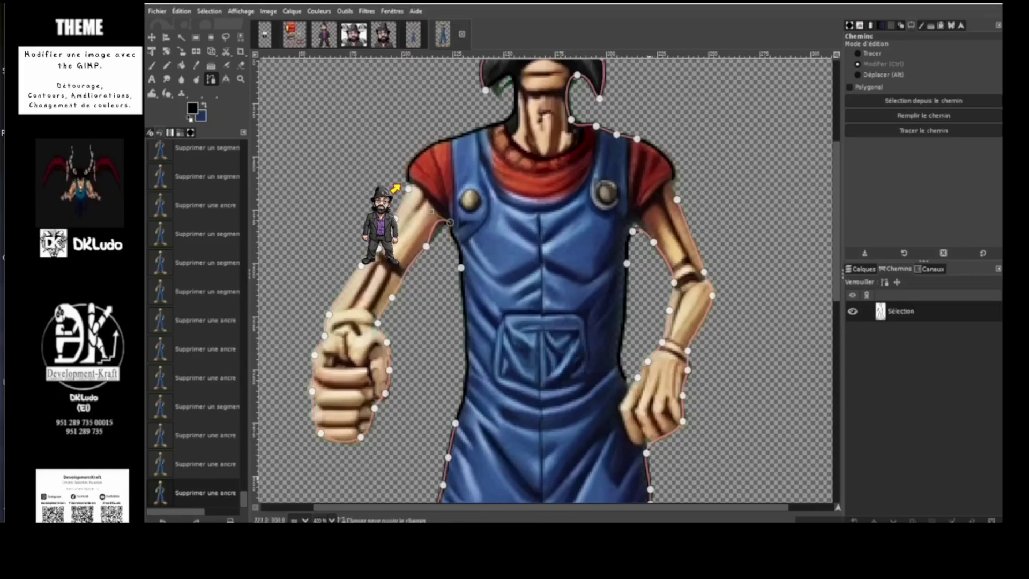
pyautogui.keyDown('ctrl'); pyautogui.keyDown('shift'); pyautogui.click(647, 470); pyautogui.keyUp('shift'); pyautogui.keyUp('ctrl')
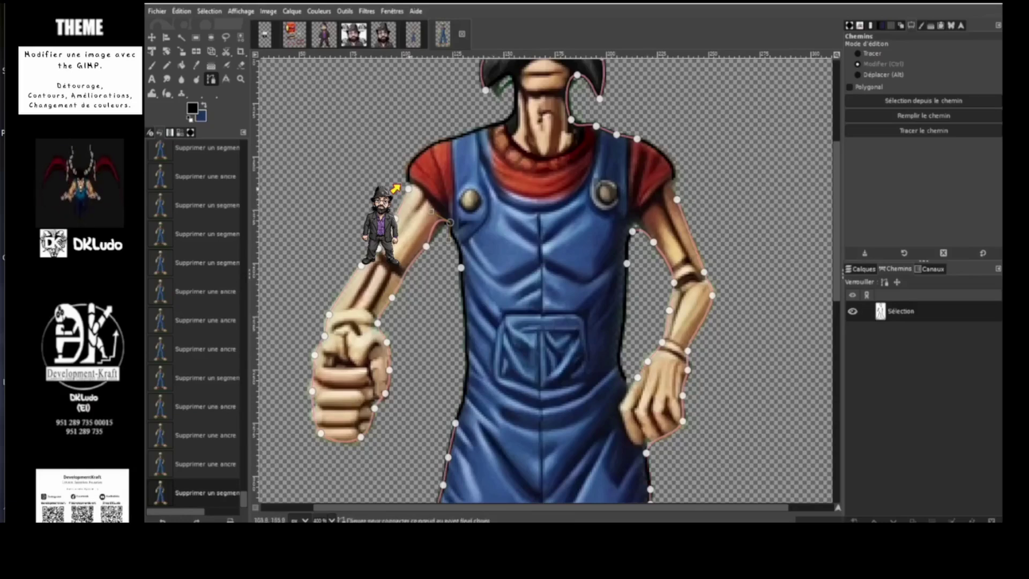
# Step: Connect the open path ends across the top of the fist arm and bend the closing curve along the sleeve hem
pyautogui.click(451, 222)
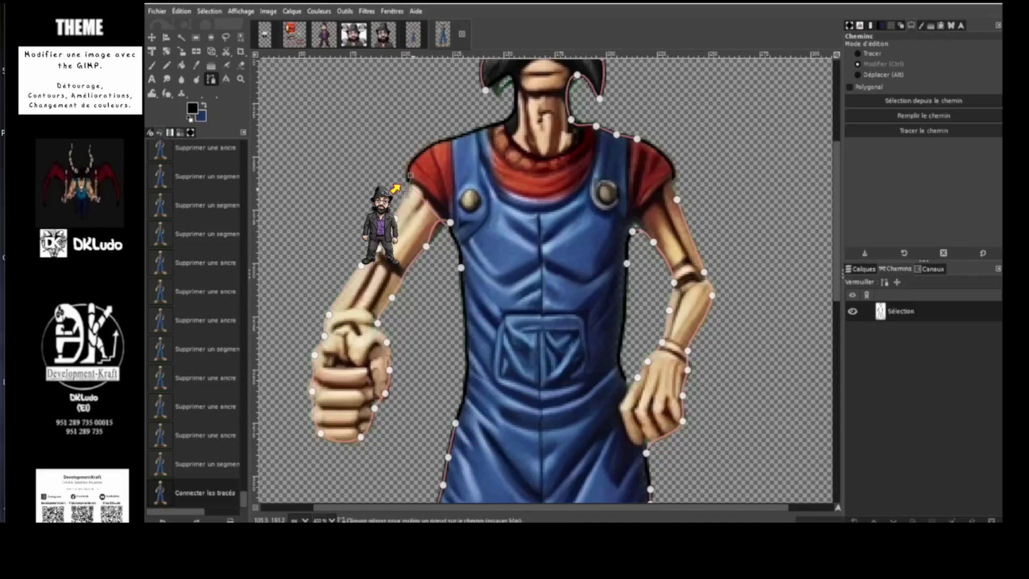
pyautogui.moveTo(410, 175); pyautogui.dragTo(408, 188)
pyautogui.moveTo(448, 221); pyautogui.dragTo(431, 238)
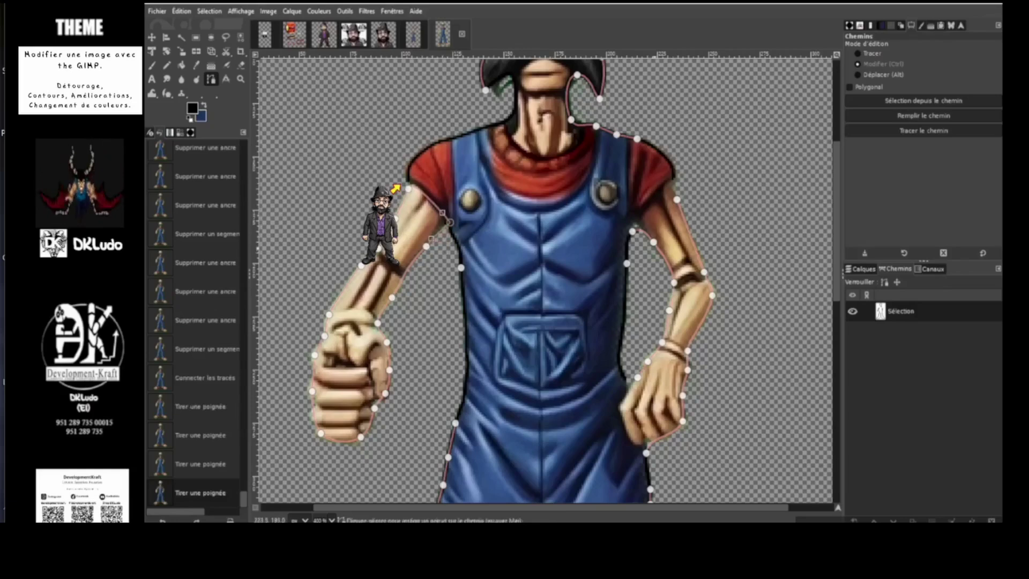
# Step: Connect the path across the top of the open-hand arm, moving its end anchors and handles to follow the armpit and sleeve hem
pyautogui.click(624, 234)
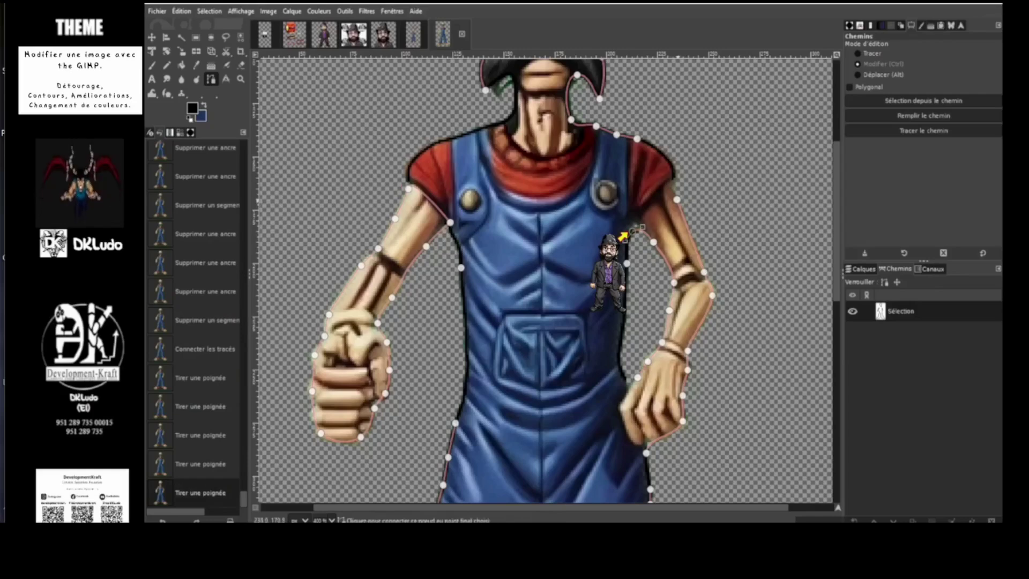
pyautogui.scroll(3, 623, 234)
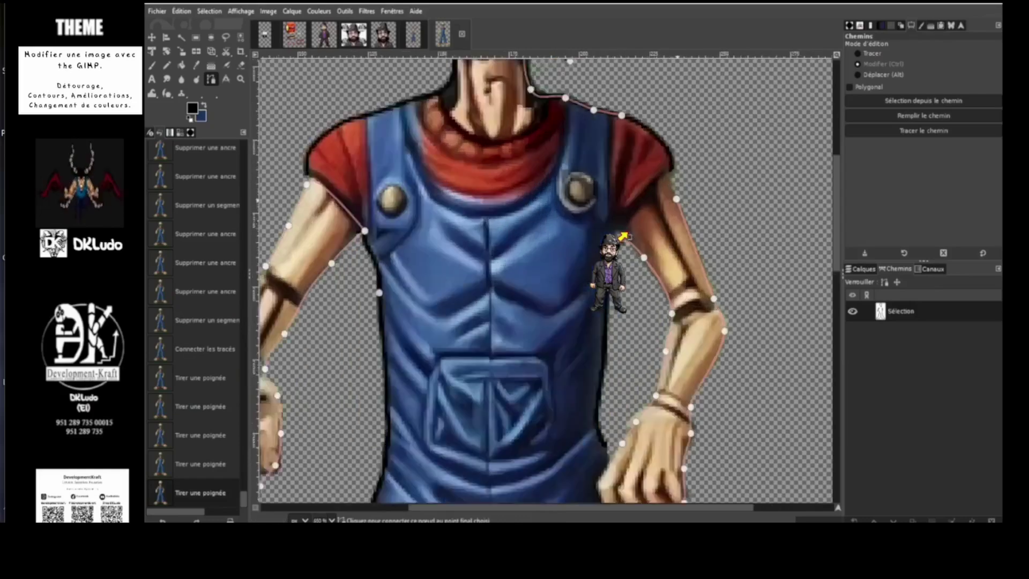
pyautogui.click(674, 197)
pyautogui.moveTo(552, 285); pyautogui.dragTo(581, 274)
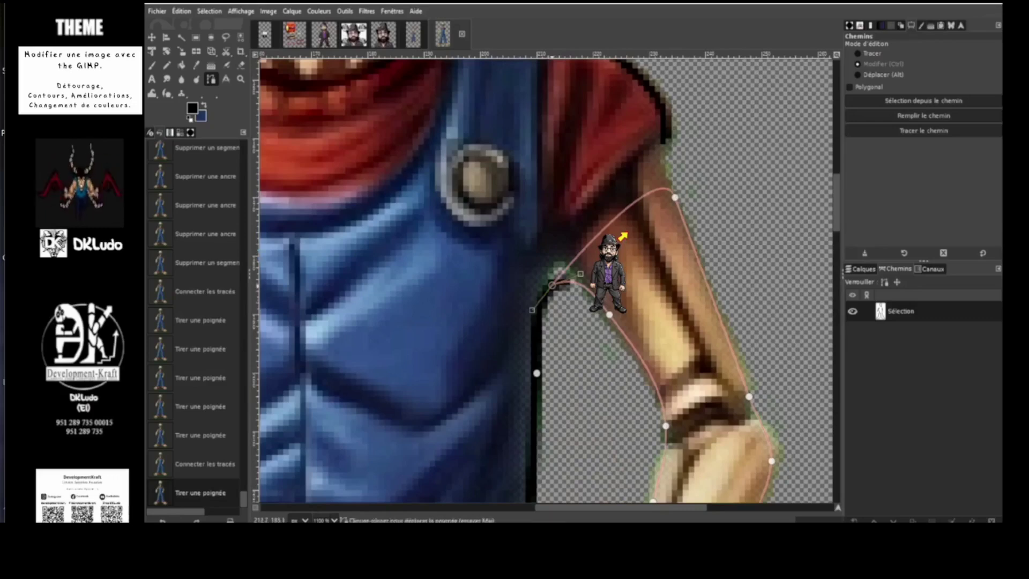
pyautogui.press('ctrl')
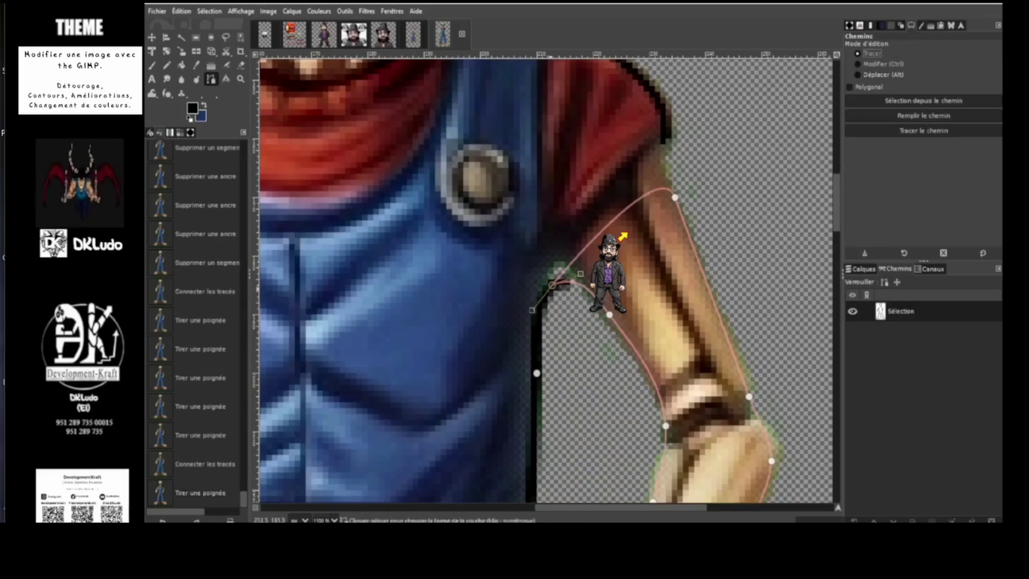
pyautogui.moveTo(552, 285); pyautogui.dragTo(559, 257)
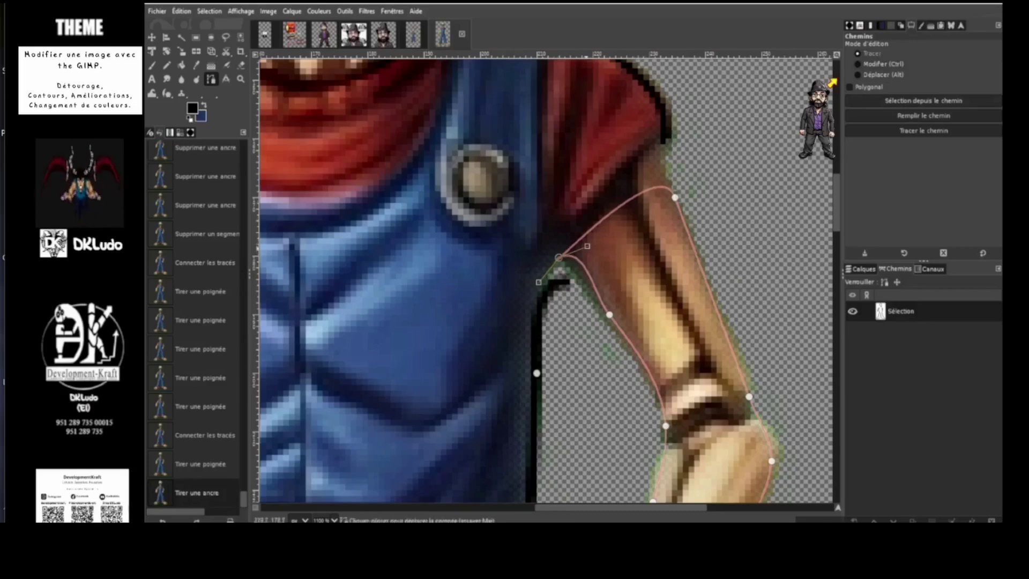
pyautogui.moveTo(587, 246); pyautogui.dragTo(578, 271)
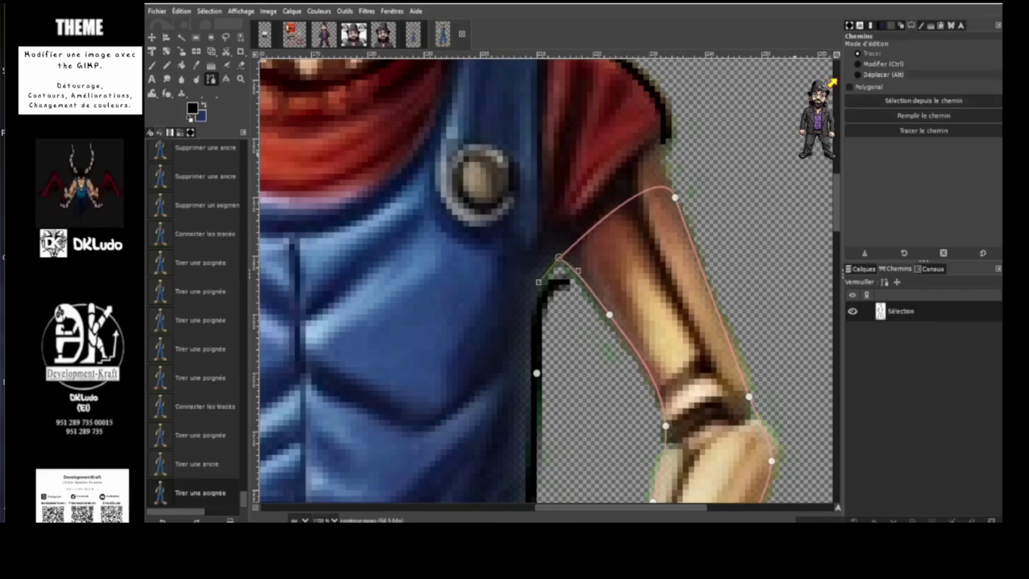
pyautogui.moveTo(675, 198); pyautogui.dragTo(661, 152)
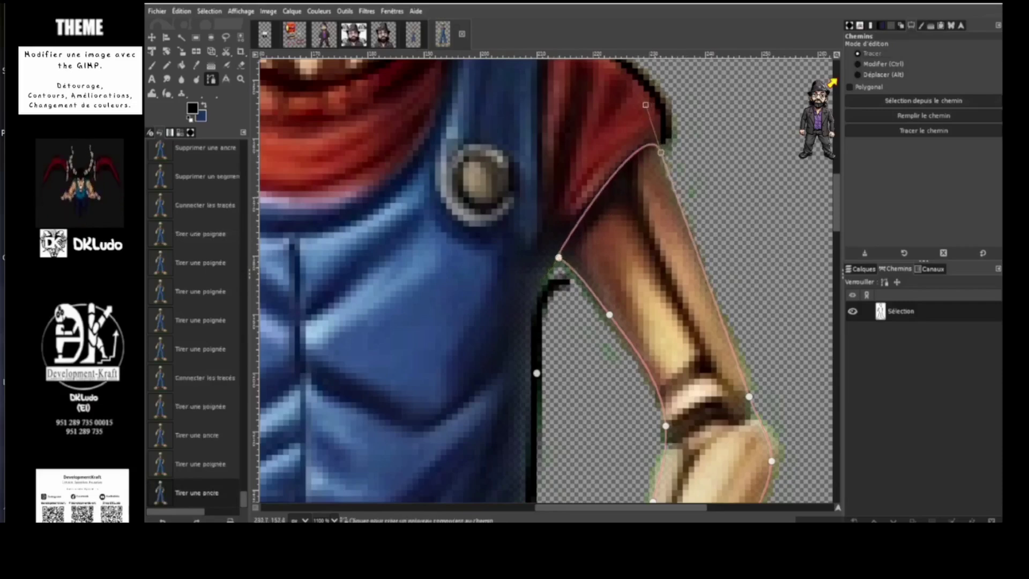
pyautogui.moveTo(646, 105); pyautogui.dragTo(592, 166)
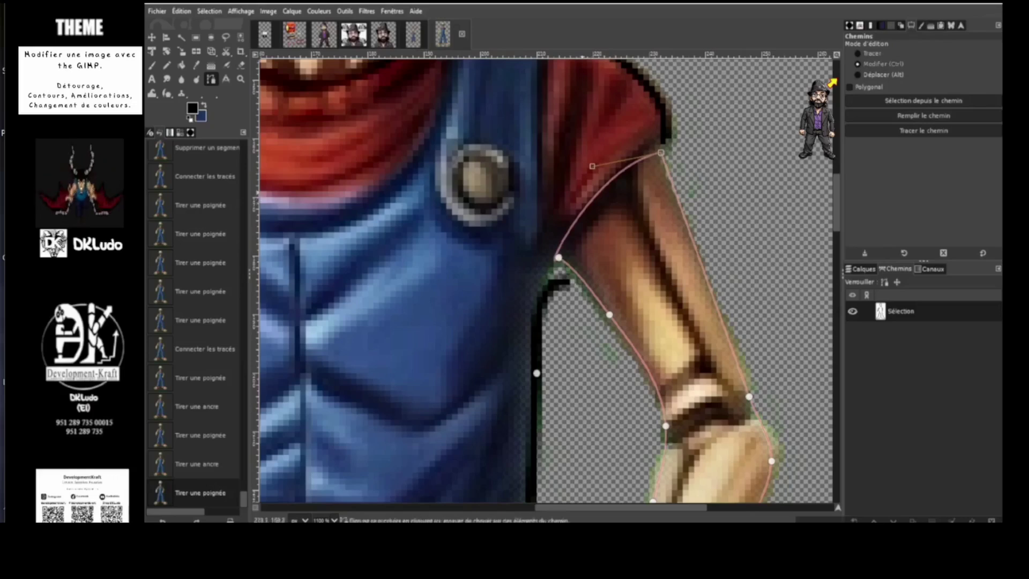
# Step: Connect the path ends around the open hand and curve the closing segment outside the fingers over the overalls
pyautogui.keyDown('ctrl'); pyautogui.scroll(-8, 546, 279); pyautogui.keyUp('ctrl')
pyautogui.keyDown('ctrl'); pyautogui.scroll(4, 547, 279); pyautogui.keyUp('ctrl')
pyautogui.scroll(-4, 547, 278)
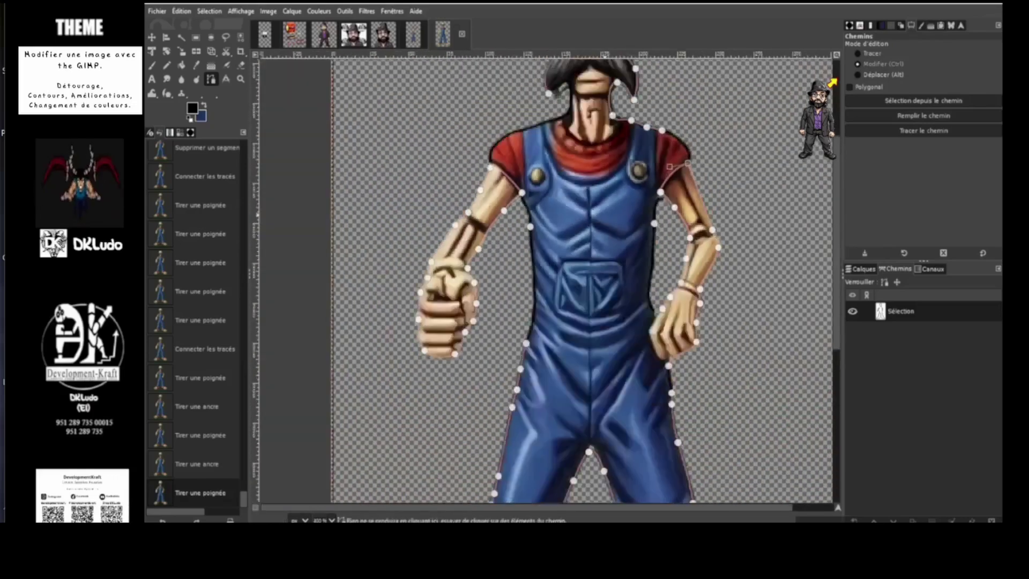
pyautogui.scroll(3, 547, 279)
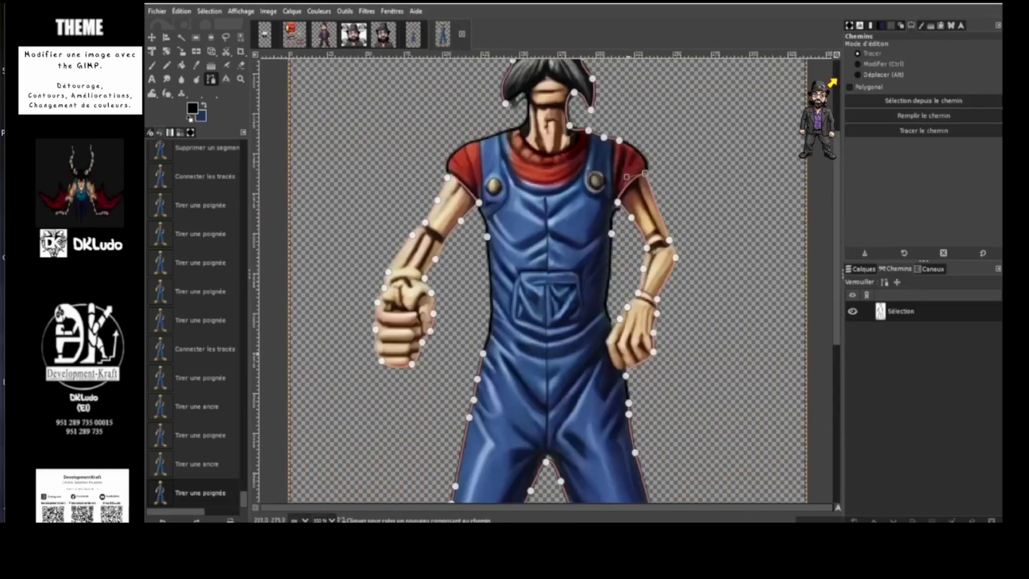
pyautogui.scroll(3, 582, 379)
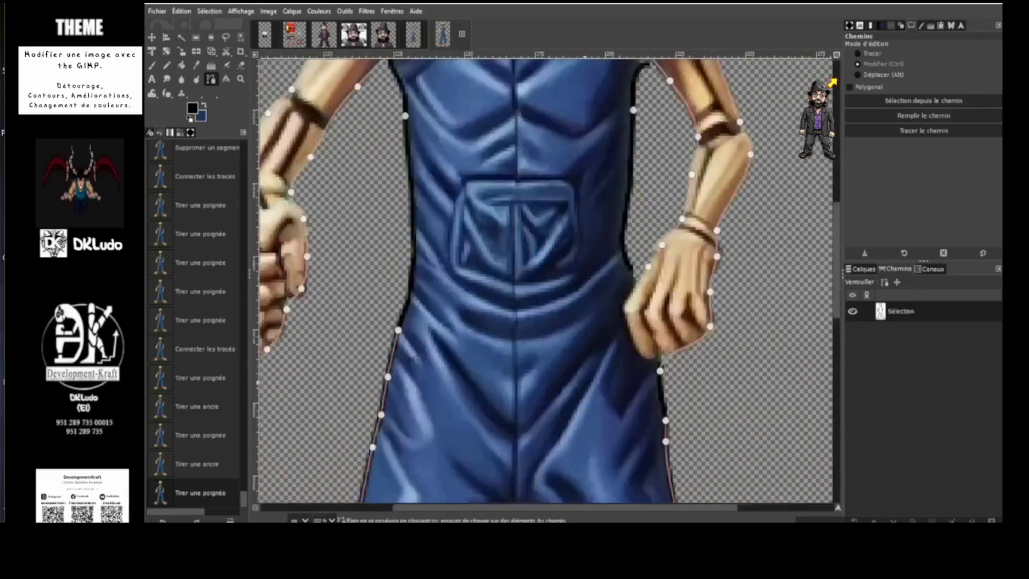
pyautogui.click(693, 365)
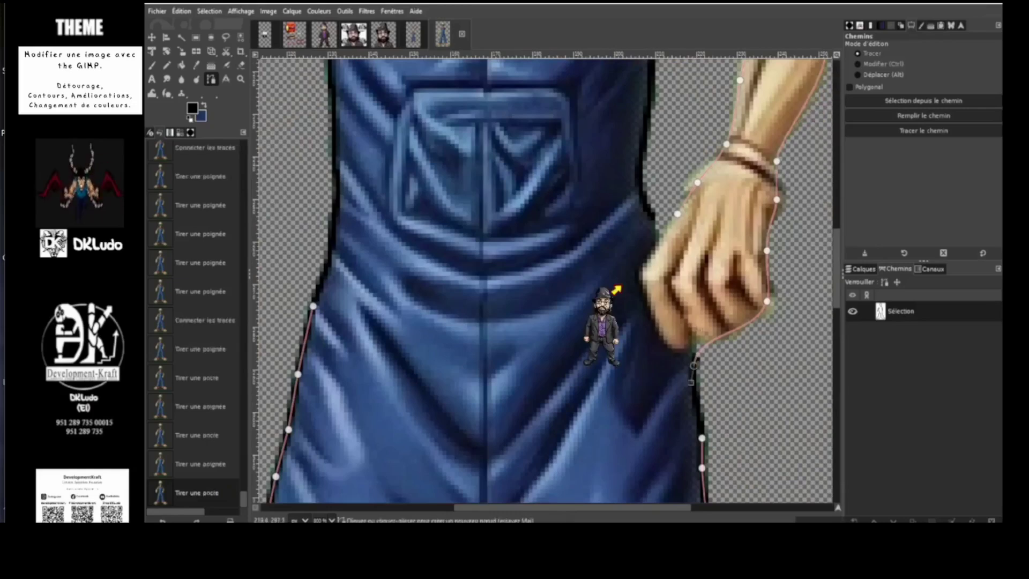
pyautogui.click(669, 263)
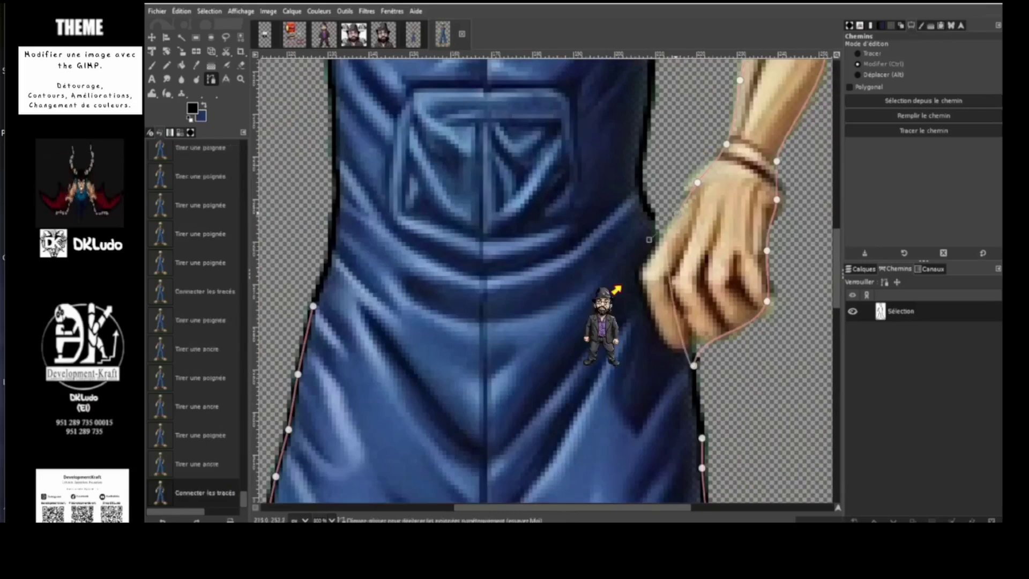
pyautogui.moveTo(649, 239); pyautogui.dragTo(581, 321)
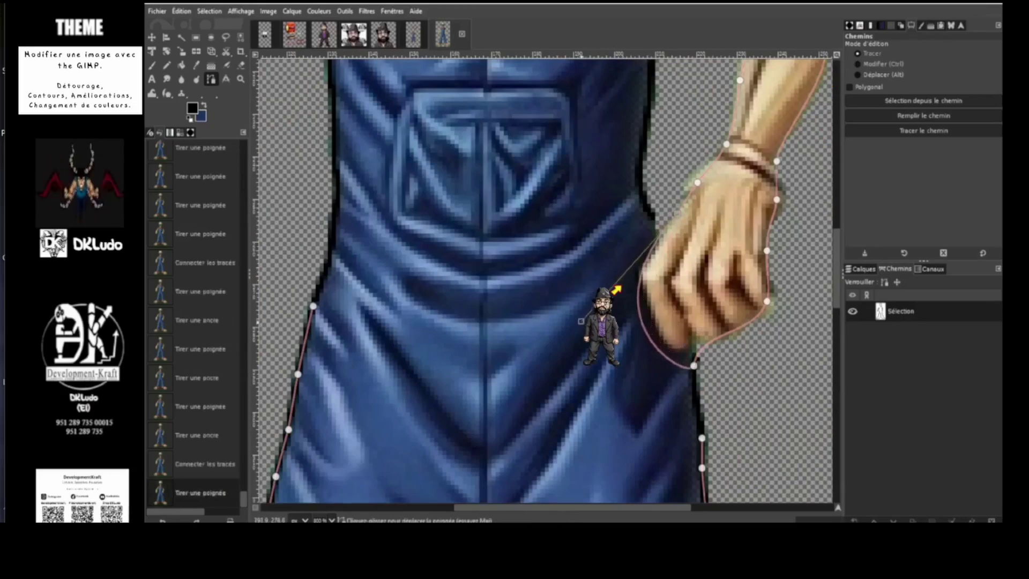
pyautogui.click(694, 366)
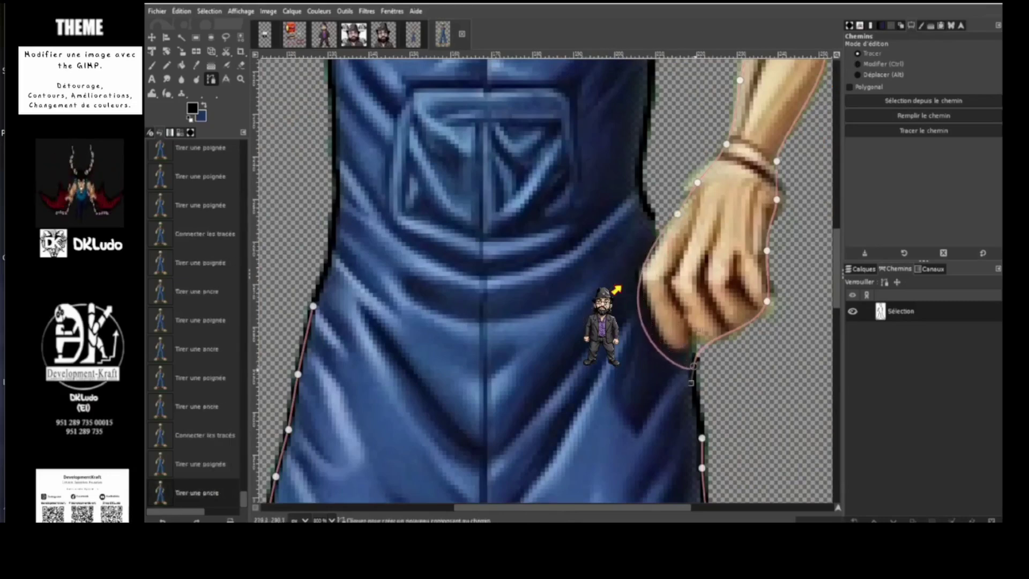
pyautogui.moveTo(691, 382); pyautogui.dragTo(629, 335)
pyautogui.moveTo(694, 366); pyautogui.dragTo(702, 340)
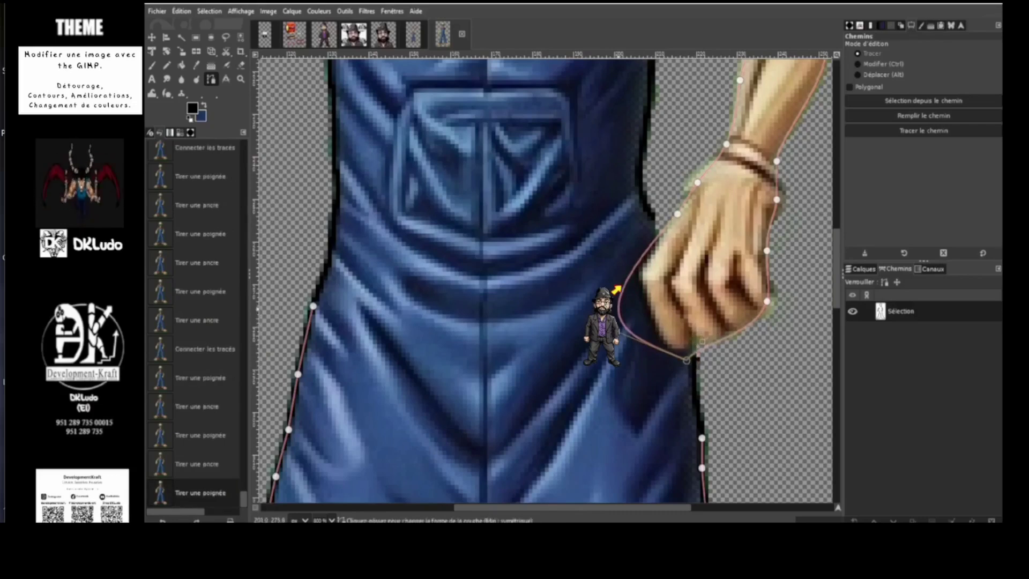
pyautogui.moveTo(621, 320); pyautogui.dragTo(617, 320)
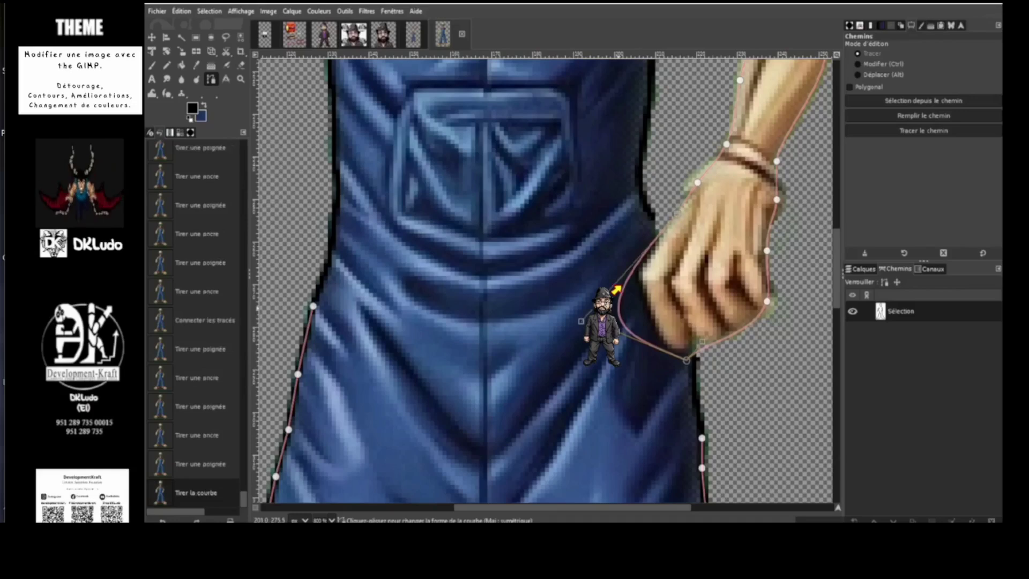
# Step: Insert an anchor in the closing curve beside the open hand and pull it and its handles in towards the fingers
pyautogui.click(852, 66)
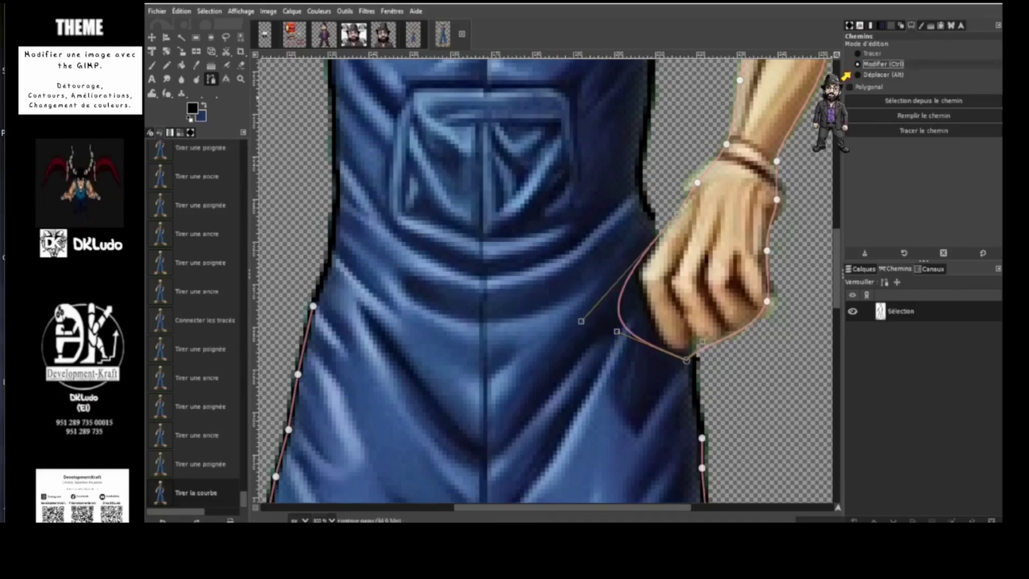
pyautogui.click(619, 311)
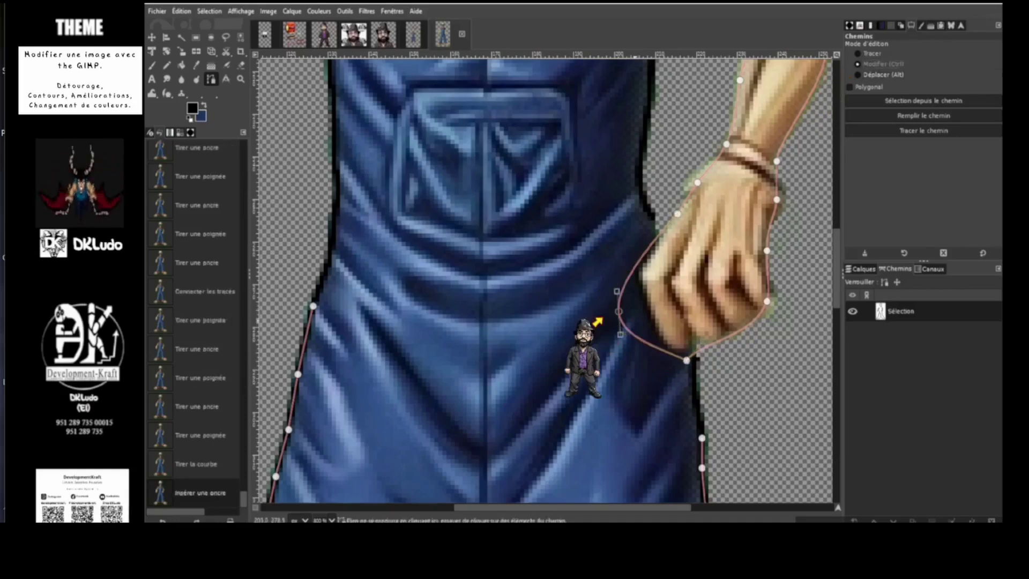
pyautogui.press('ctrl')
pyautogui.moveTo(619, 310); pyautogui.dragTo(649, 310)
pyautogui.moveTo(646, 262)
pyautogui.mouseDown()
pyautogui.moveTo(625, 271)
pyautogui.moveTo(639, 268)
pyautogui.mouseUp()
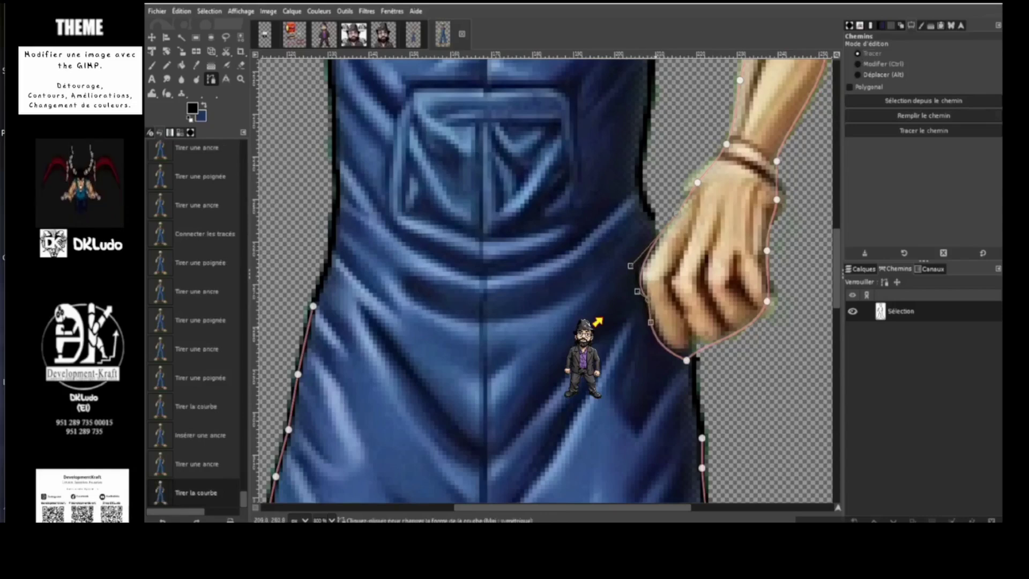
pyautogui.moveTo(651, 322); pyautogui.dragTo(671, 345)
pyautogui.moveTo(648, 300); pyautogui.dragTo(635, 278)
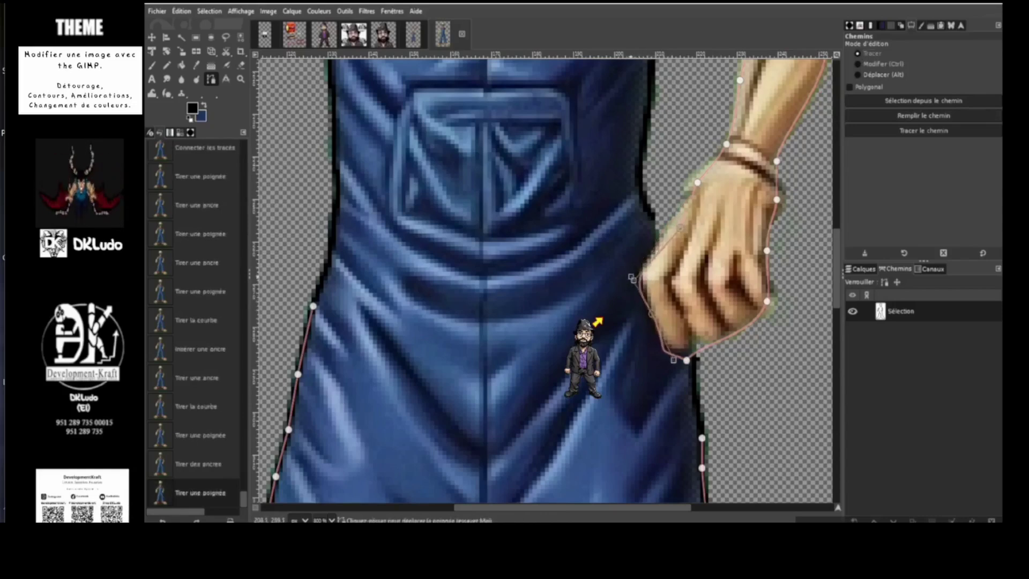
# Step: Refine the anchors and handles around the open hand so the path hugs the knuckles and the underside of the fingers
pyautogui.moveTo(652, 313); pyautogui.dragTo(639, 310)
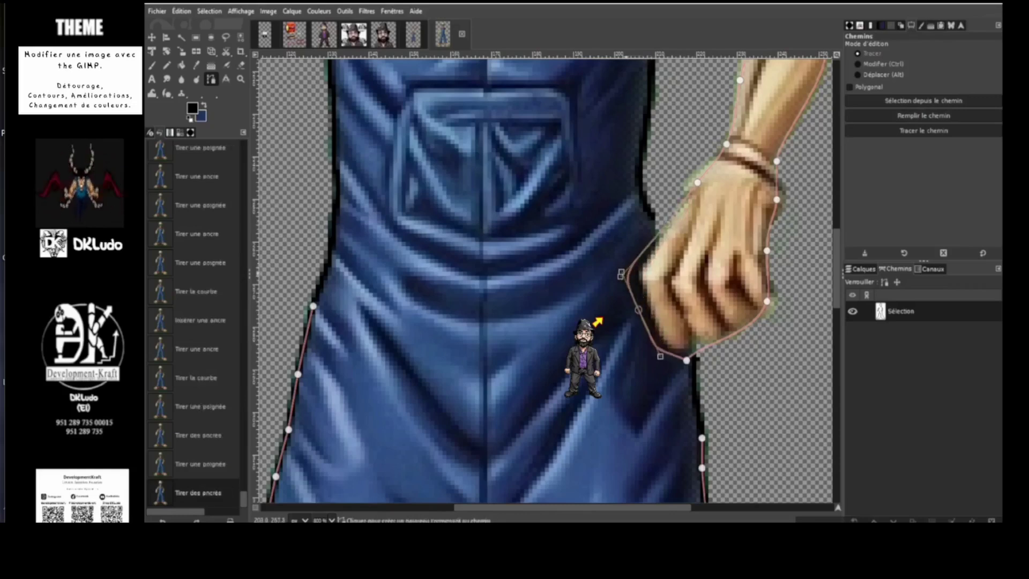
pyautogui.moveTo(621, 274); pyautogui.dragTo(653, 240)
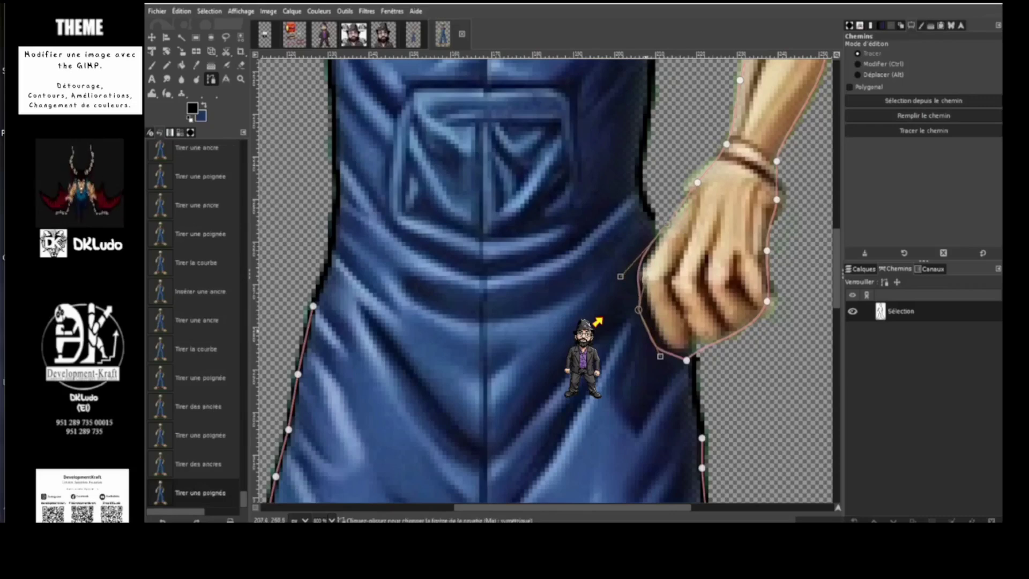
pyautogui.moveTo(661, 356); pyautogui.dragTo(684, 355)
pyautogui.moveTo(639, 310); pyautogui.dragTo(638, 270)
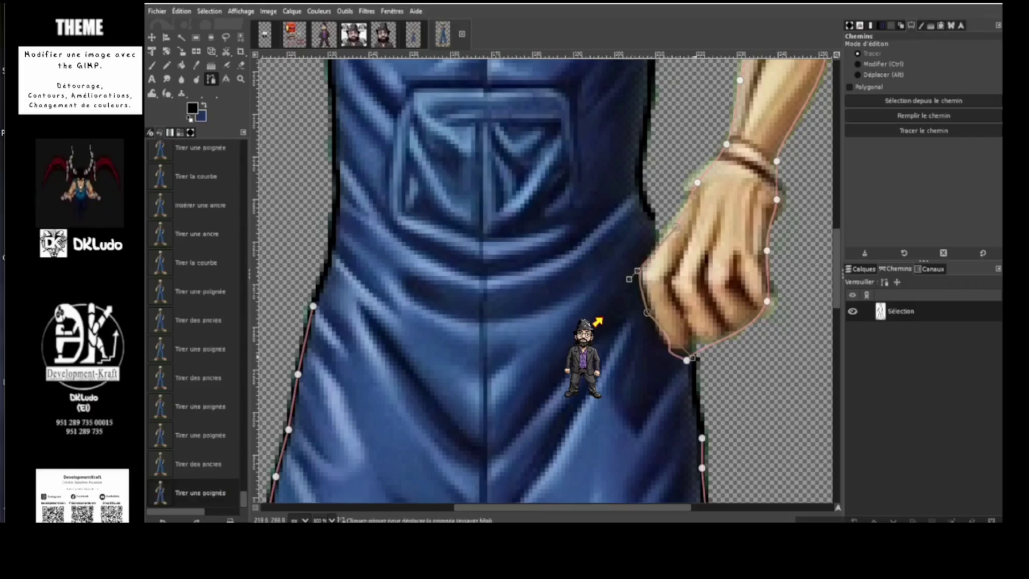
pyautogui.moveTo(692, 357); pyautogui.dragTo(662, 352)
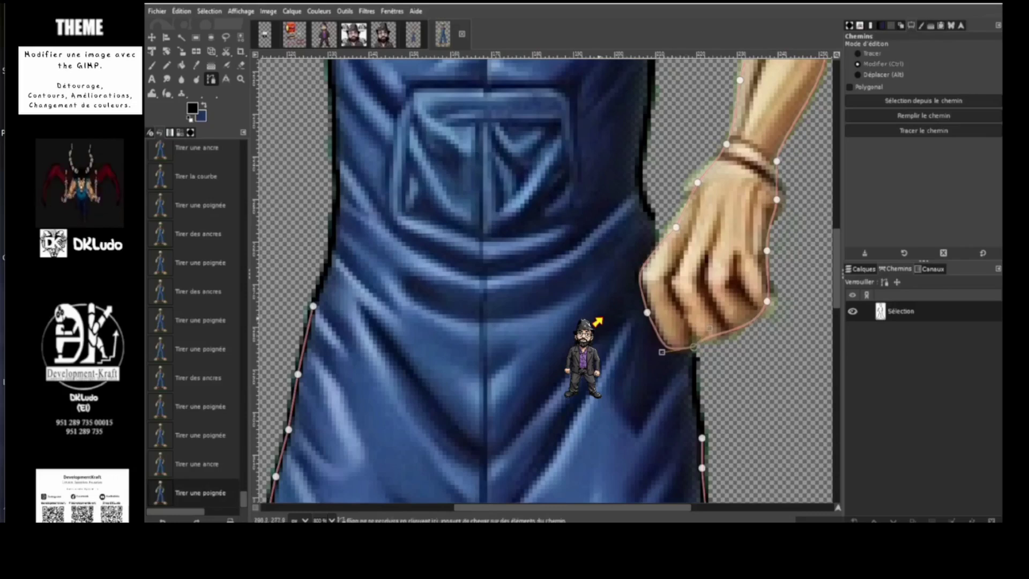
pyautogui.scroll(-4, 599, 321)
pyautogui.scroll(3, 599, 320)
pyautogui.scroll(1, 599, 320)
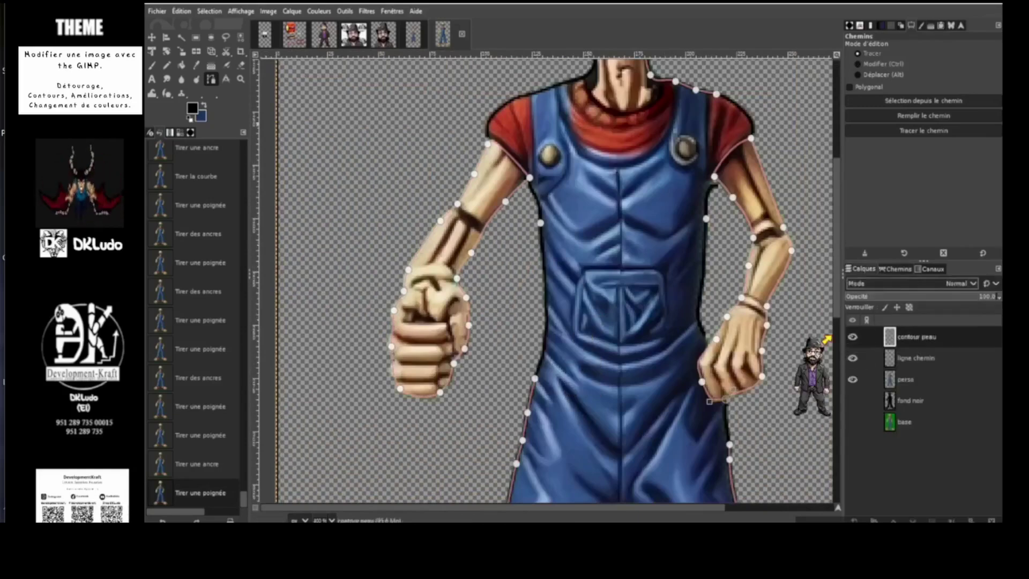
# Step: Stroke the path on the contour peau layer with a 2 px solid line in brown 926c46
pyautogui.click(193, 108)
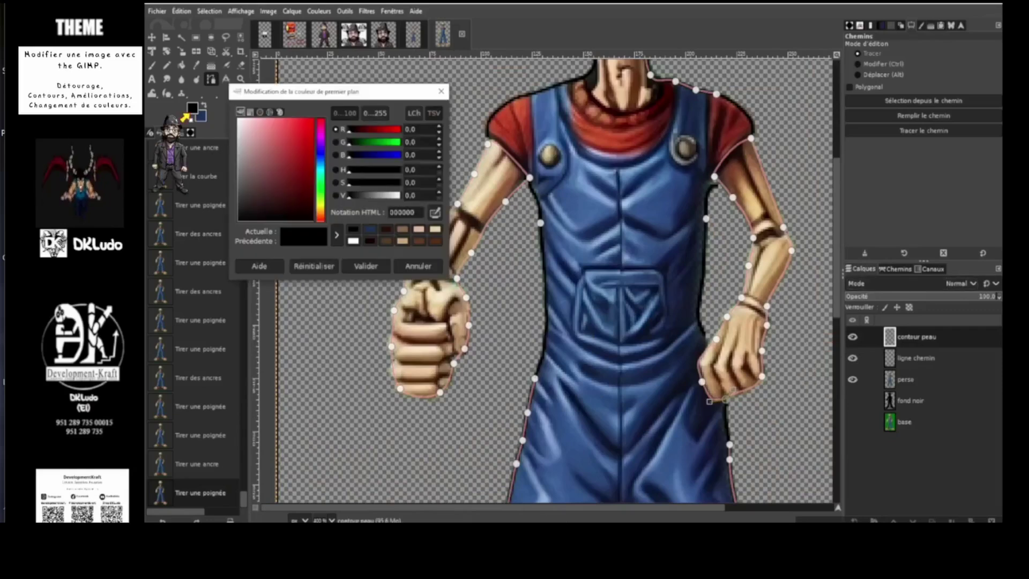
pyautogui.click(402, 230)
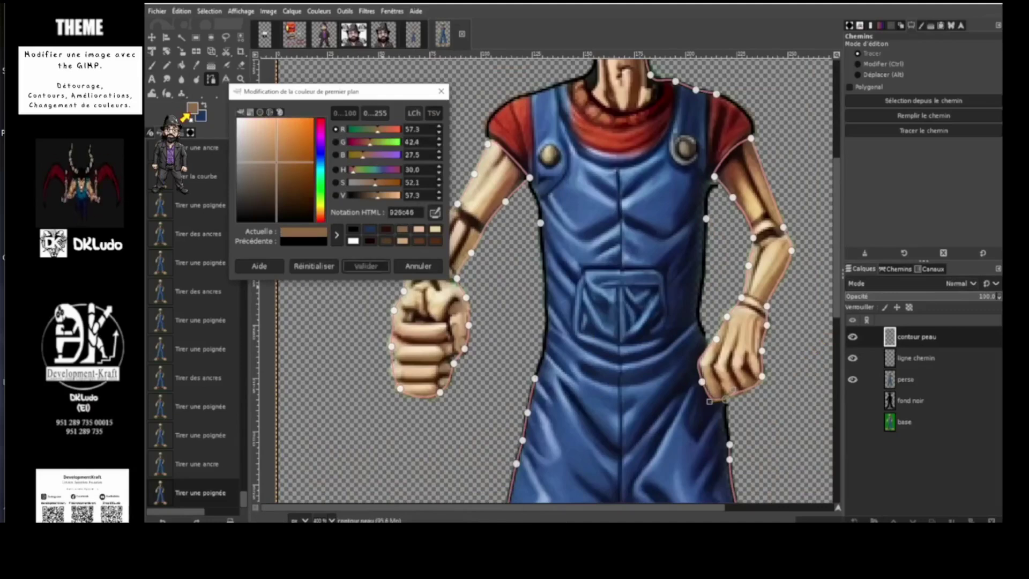
pyautogui.click(366, 266)
pyautogui.click(858, 130)
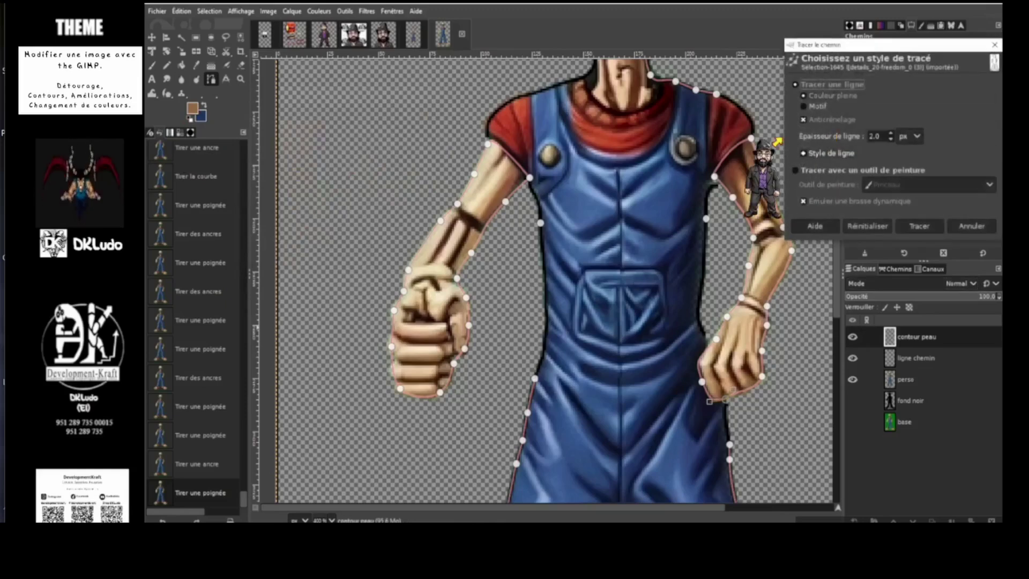
pyautogui.press('Return')
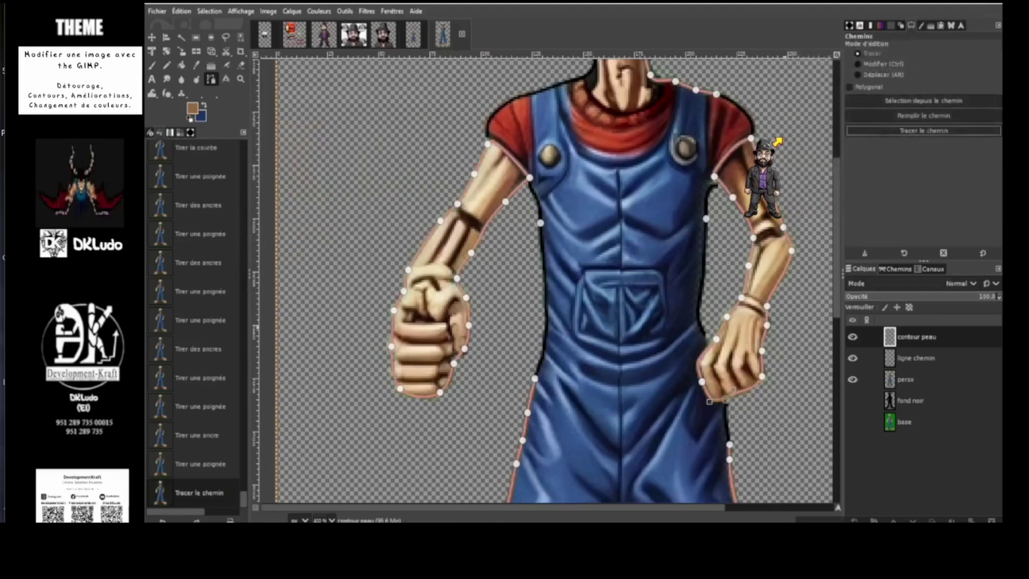
# Step: Hide the Sélection path and switch to the Paintbrush tool so no anchors cover the character
pyautogui.click(896, 268)
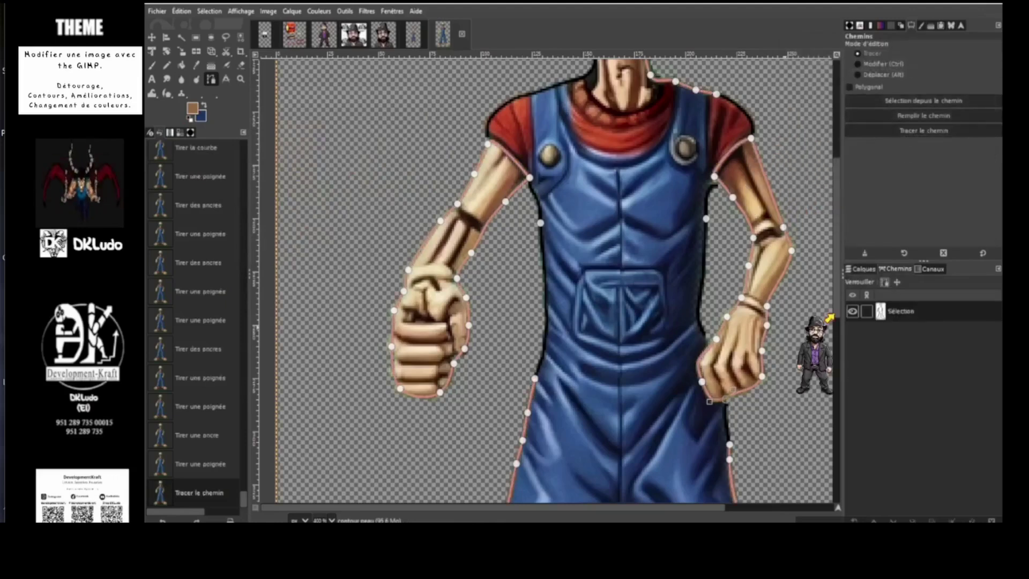
pyautogui.click(852, 311)
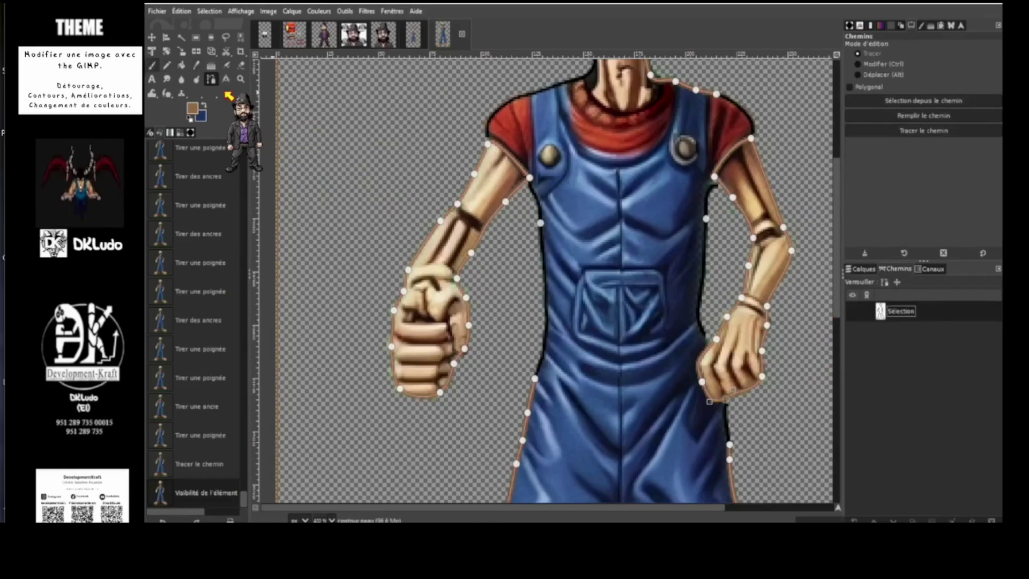
pyautogui.click(152, 64)
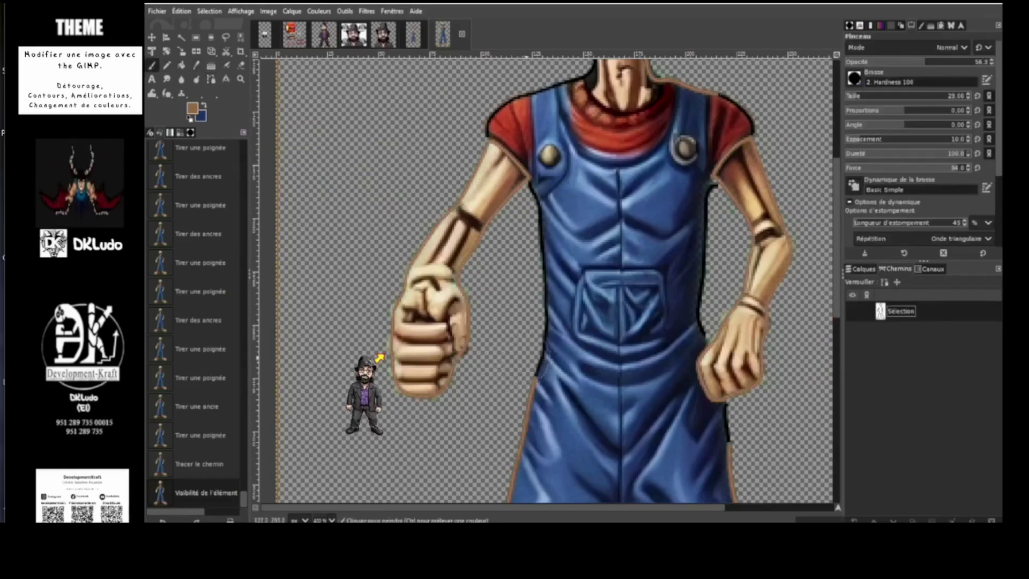
# Step: Examine the brown outline around the character's head, arms, overalls and legs
pyautogui.press('1')
pyautogui.scroll(3, 528, 391)
pyautogui.scroll(3, 528, 390)
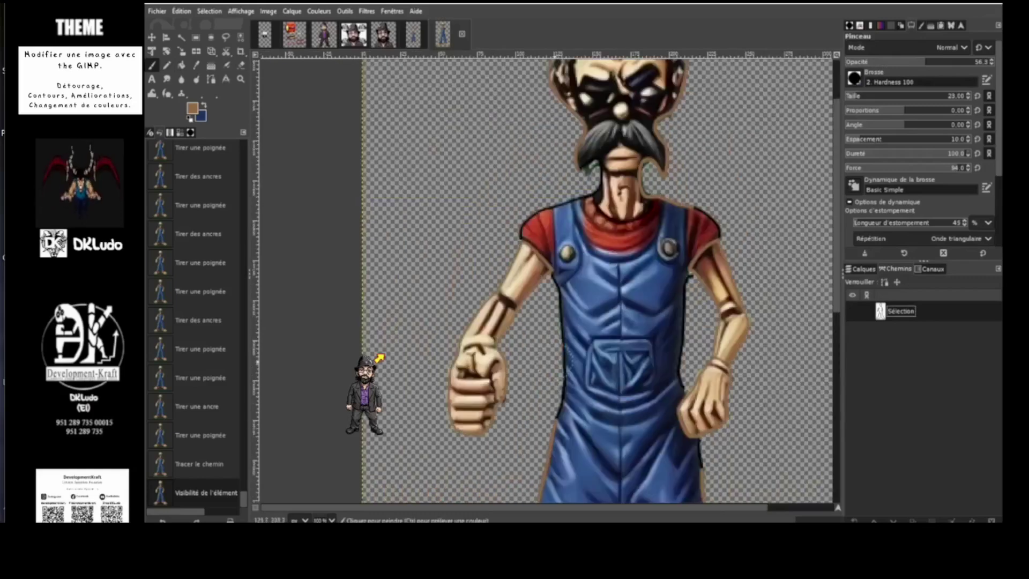
pyautogui.scroll(3, 379, 357)
pyautogui.scroll(-3, 379, 358)
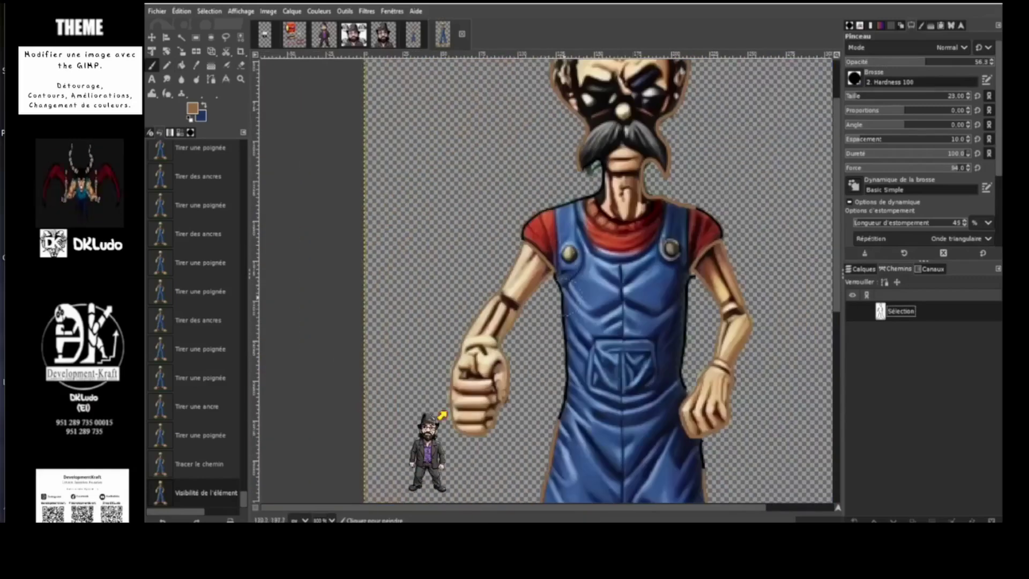
pyautogui.scroll(1, 442, 415)
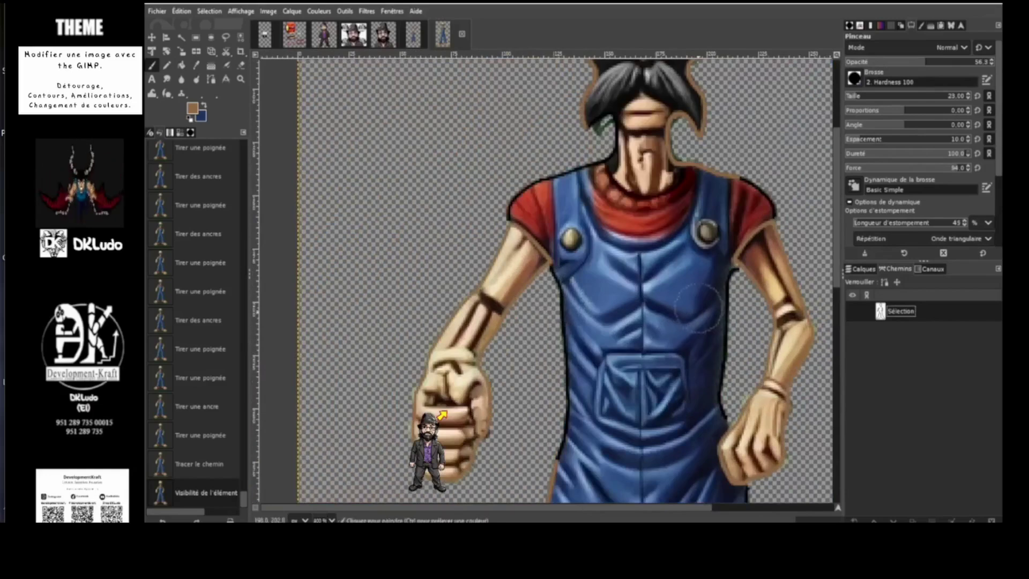
pyautogui.scroll(-5, 705, 306)
pyautogui.scroll(5, 705, 306)
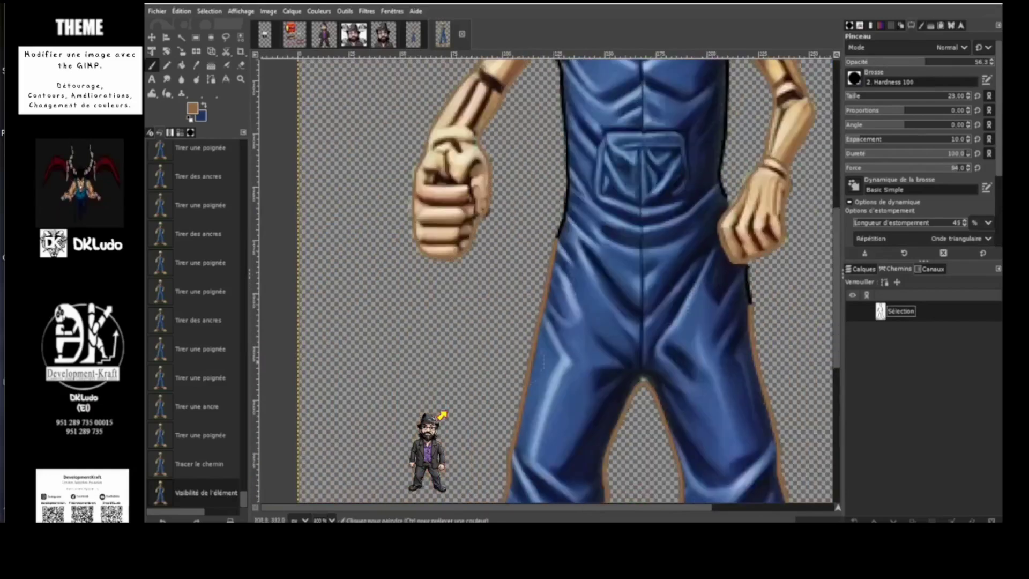
pyautogui.scroll(4, 643, 373)
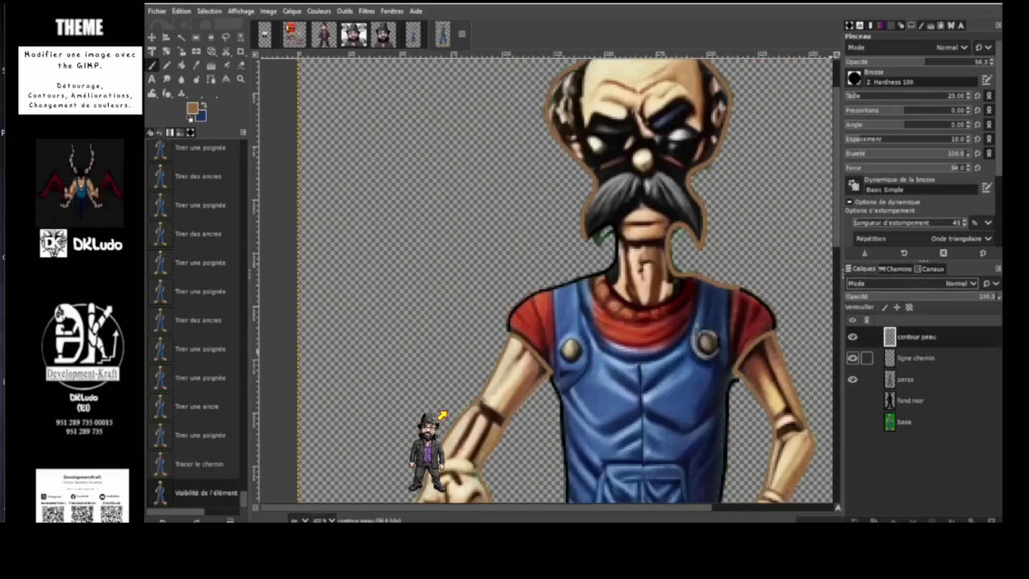
# Step: Erase the stray brush stroke and the brown outline around the head and moustache on the contour peau layer, using the Eraser at size 23
pyautogui.click(916, 336)
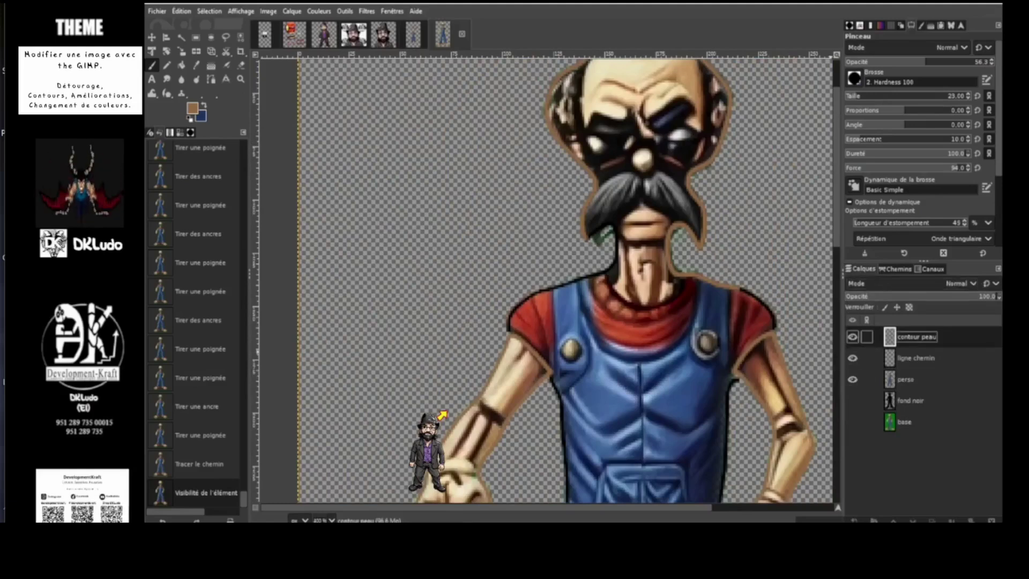
pyautogui.moveTo(746, 286)
pyautogui.mouseDown()
pyautogui.moveTo(691, 264)
pyautogui.moveTo(669, 259)
pyautogui.mouseUp()
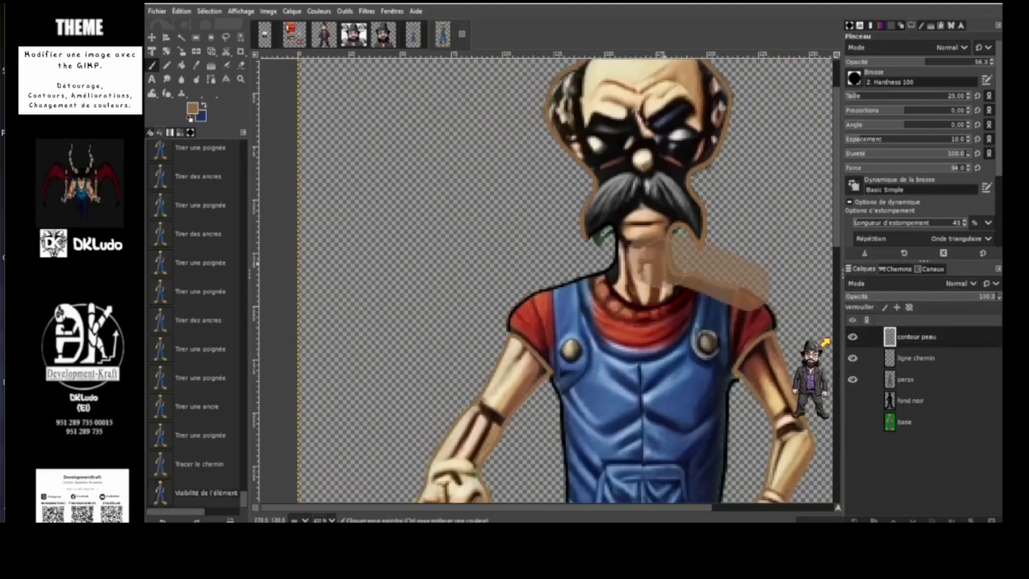
pyautogui.hotkey('shift', 'e')
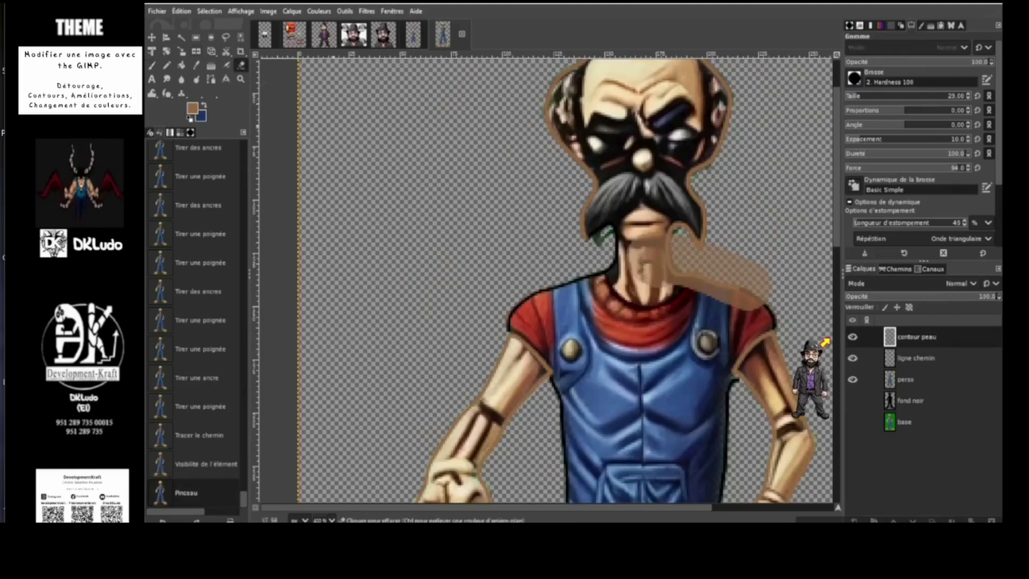
pyautogui.hotkey('ctrl', 'z')
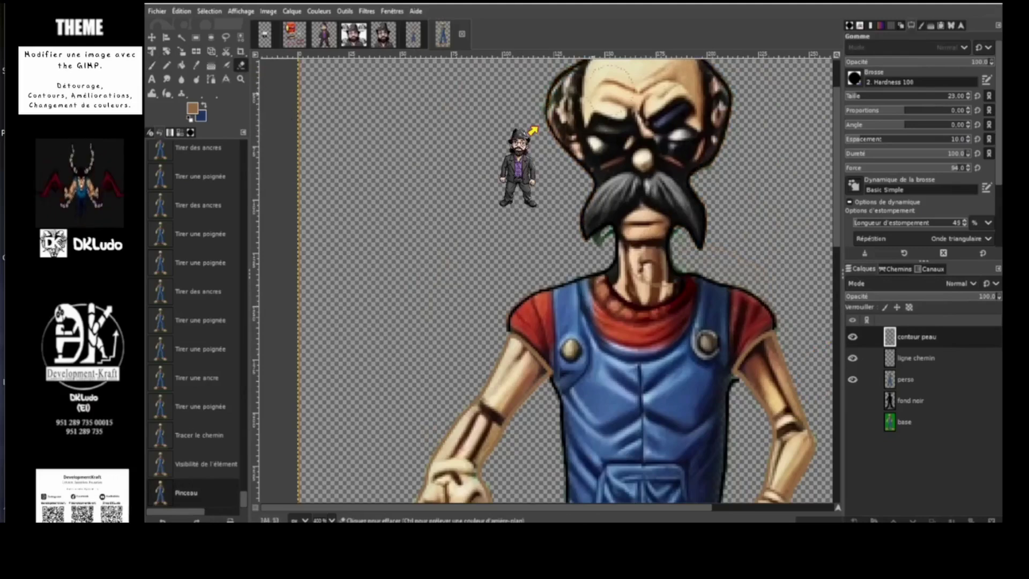
pyautogui.click(532, 131)
pyautogui.scroll(3, 532, 130)
pyautogui.click(533, 130)
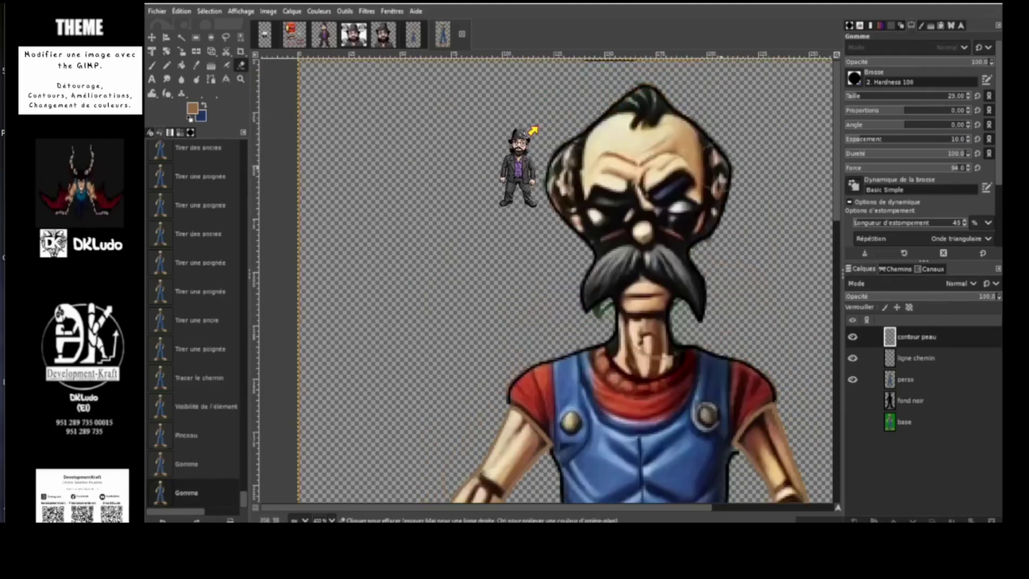
pyautogui.scroll(-3, 532, 130)
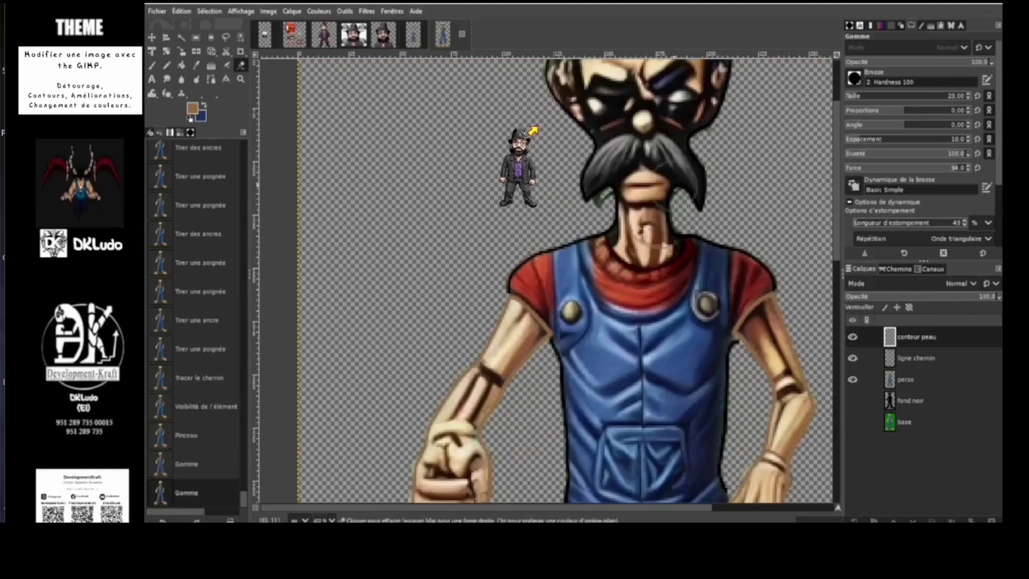
# Step: Erase the brown outline along the trouser legs and the red sandal strap, keeping it around the soles
pyautogui.scroll(-5, 532, 130)
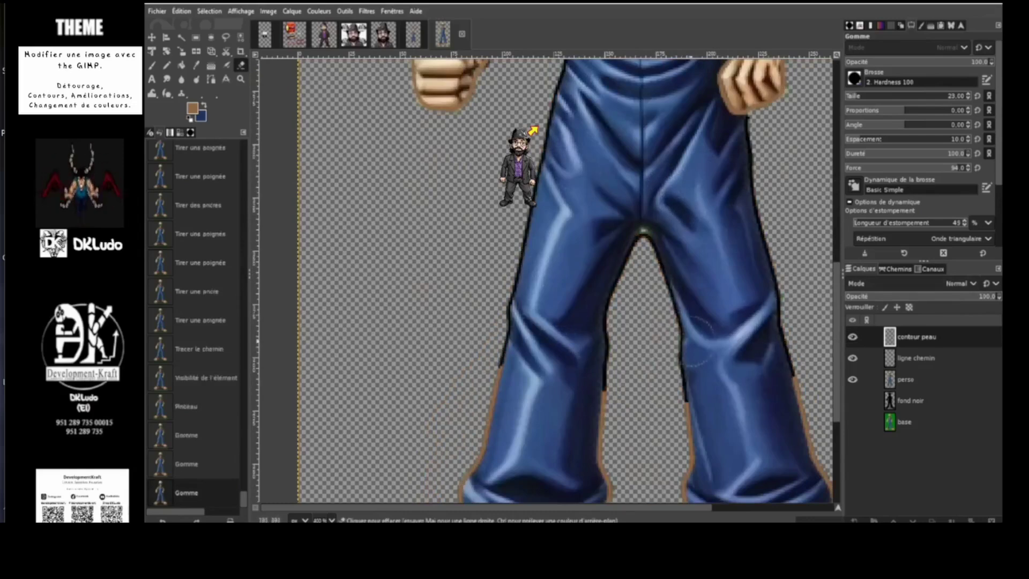
pyautogui.scroll(-5, 558, 349)
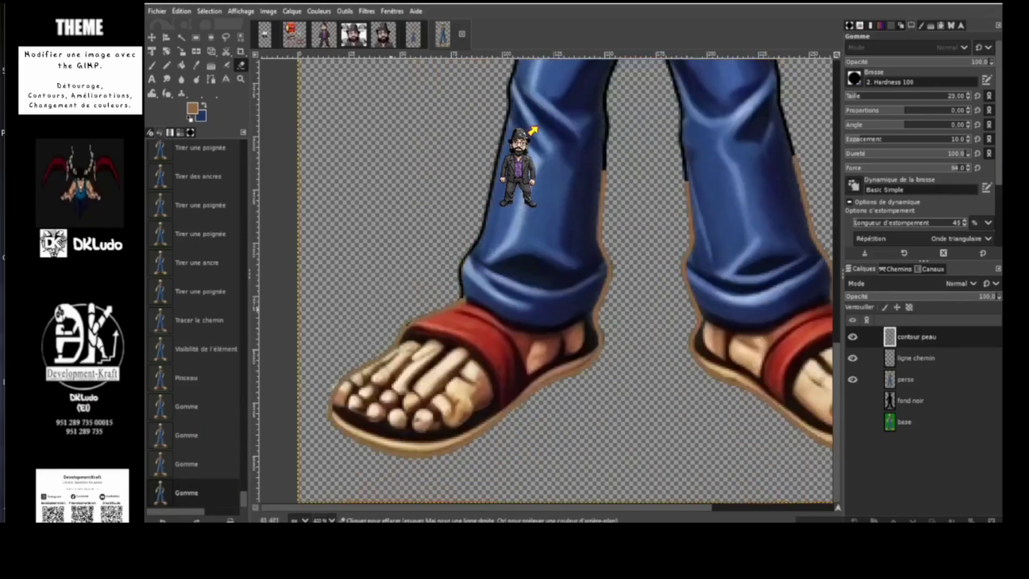
pyautogui.moveTo(386, 323)
pyautogui.mouseDown()
pyautogui.moveTo(516, 305)
pyautogui.moveTo(591, 279)
pyautogui.moveTo(589, 295)
pyautogui.moveTo(610, 150)
pyautogui.moveTo(603, 204)
pyautogui.mouseUp()
pyautogui.moveTo(692, 179)
pyautogui.mouseDown()
pyautogui.moveTo(702, 307)
pyautogui.moveTo(801, 238)
pyautogui.moveTo(818, 275)
pyautogui.moveTo(775, 155)
pyautogui.mouseUp()
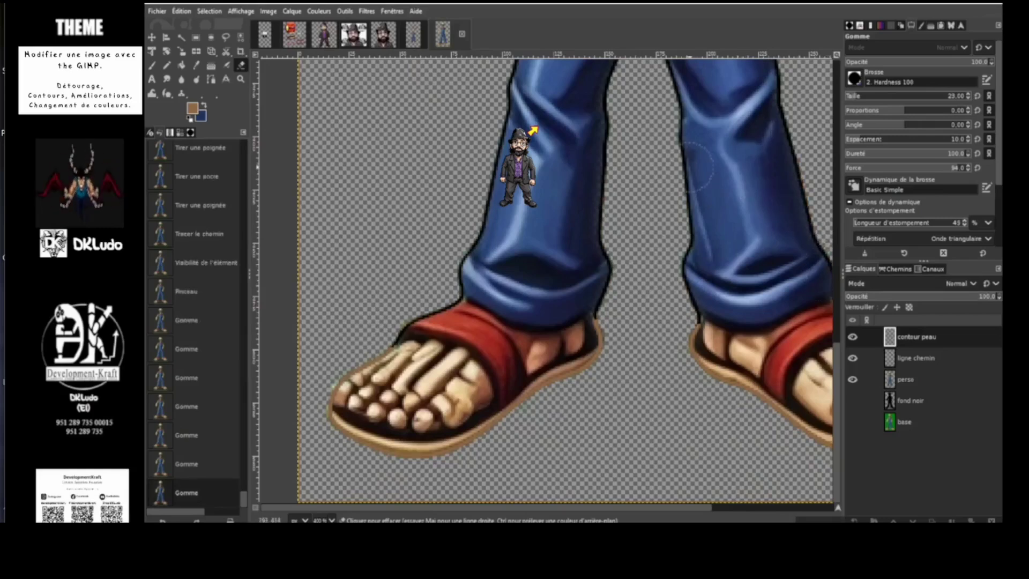
# Step: Compare the character with the contour peau and ligne chemin layers each hidden and shown
pyautogui.keyDown('ctrl'); pyautogui.scroll(-5, 696, 167); pyautogui.keyUp('ctrl')
pyautogui.keyDown('ctrl'); pyautogui.scroll(2, 696, 166); pyautogui.keyUp('ctrl')
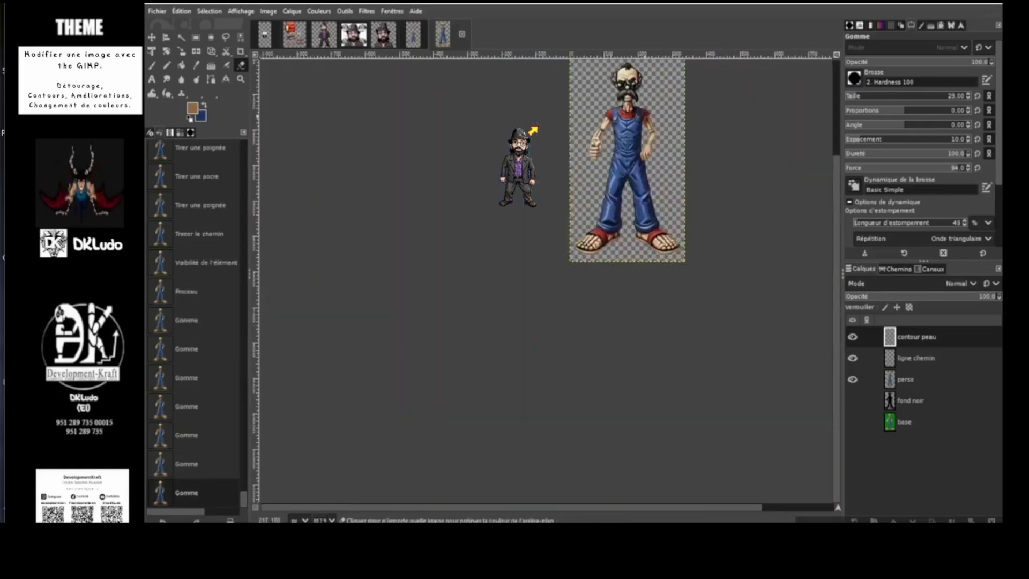
pyautogui.keyDown('ctrl'); pyautogui.scroll(4, 533, 131); pyautogui.keyUp('ctrl')
pyautogui.scroll(3, 815, 379)
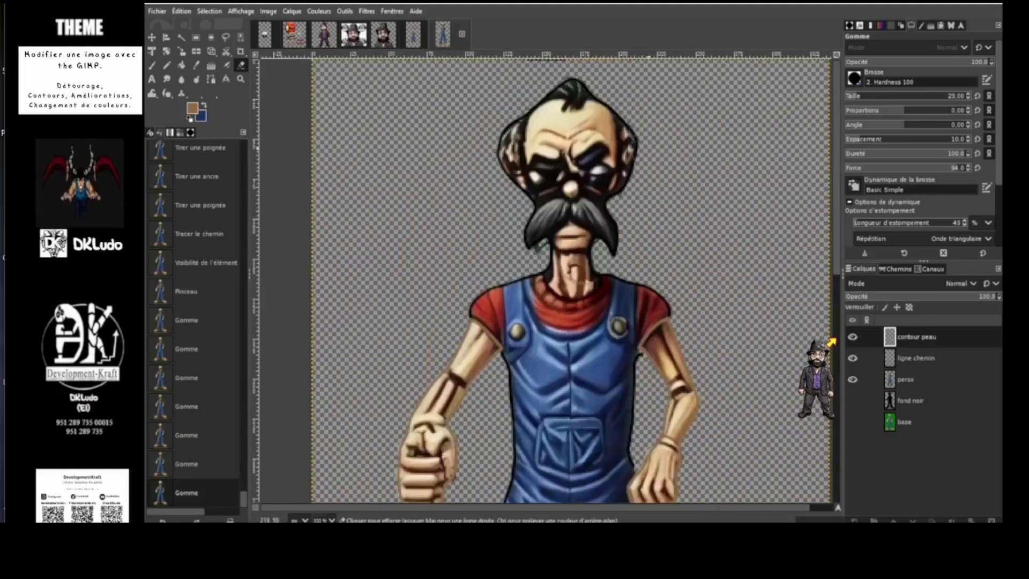
pyautogui.click(852, 337)
pyautogui.click(852, 337)
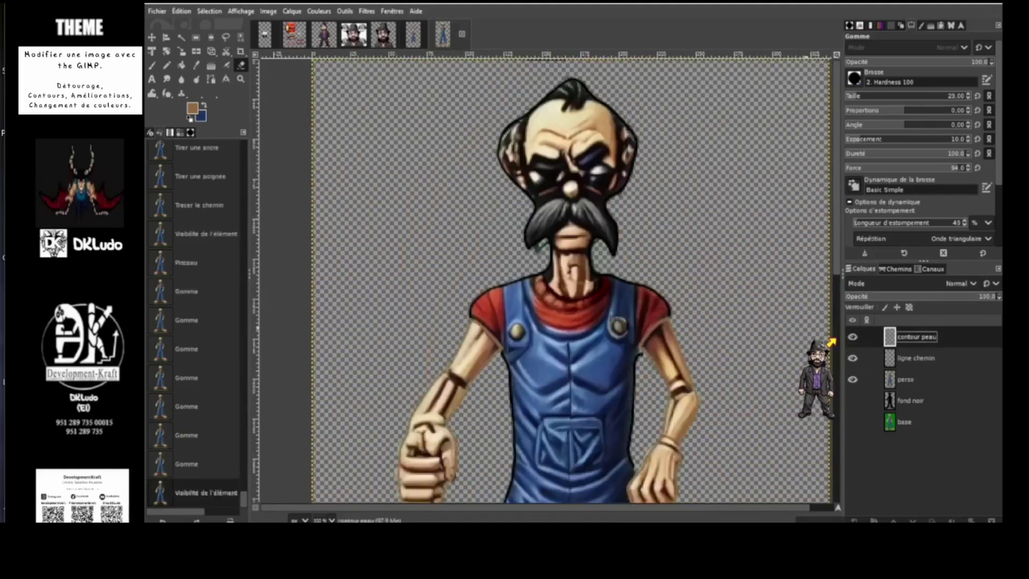
pyautogui.click(852, 358)
pyautogui.click(853, 358)
pyautogui.click(852, 358)
pyautogui.click(852, 358)
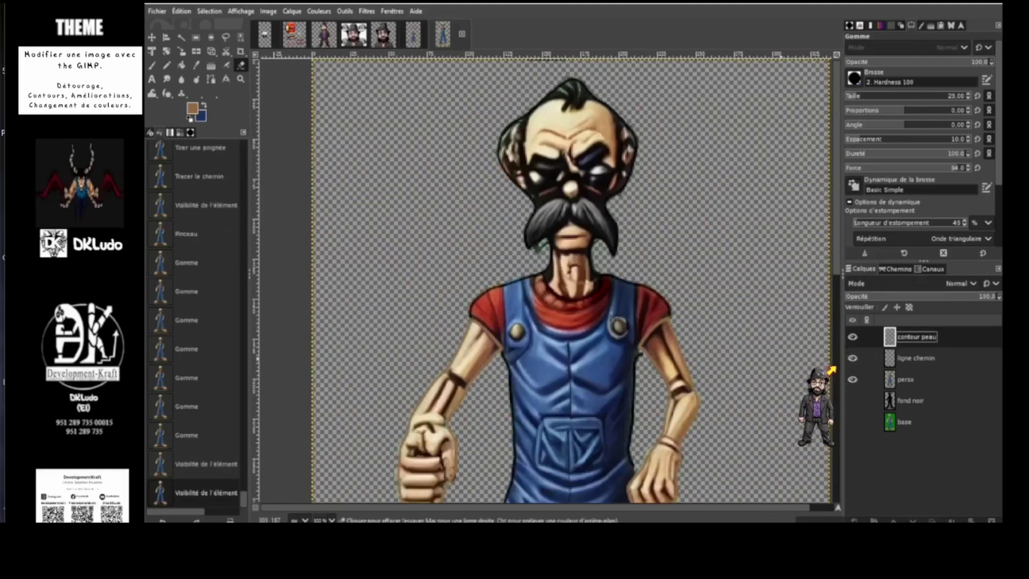
pyautogui.scroll(-3, 567, 280)
pyautogui.scroll(3, 566, 280)
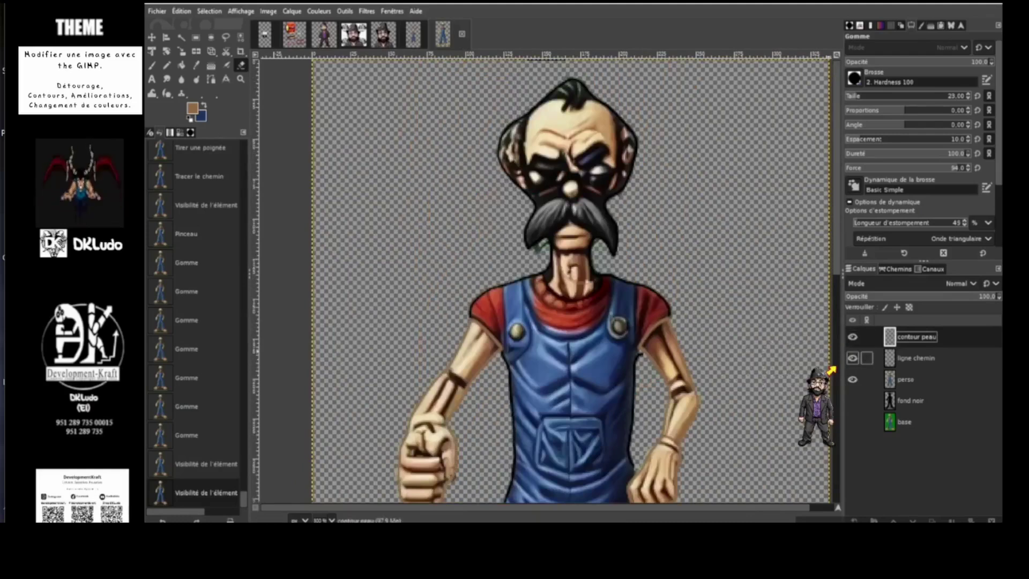
# Step: Show the Sélection path again and review the path edits in the undo history
pyautogui.click(886, 269)
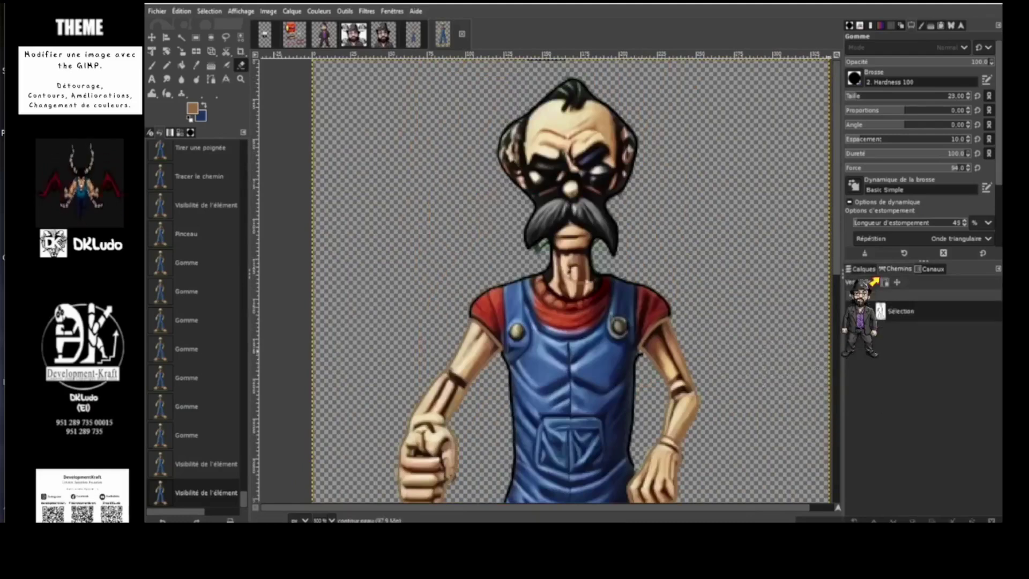
pyautogui.click(852, 311)
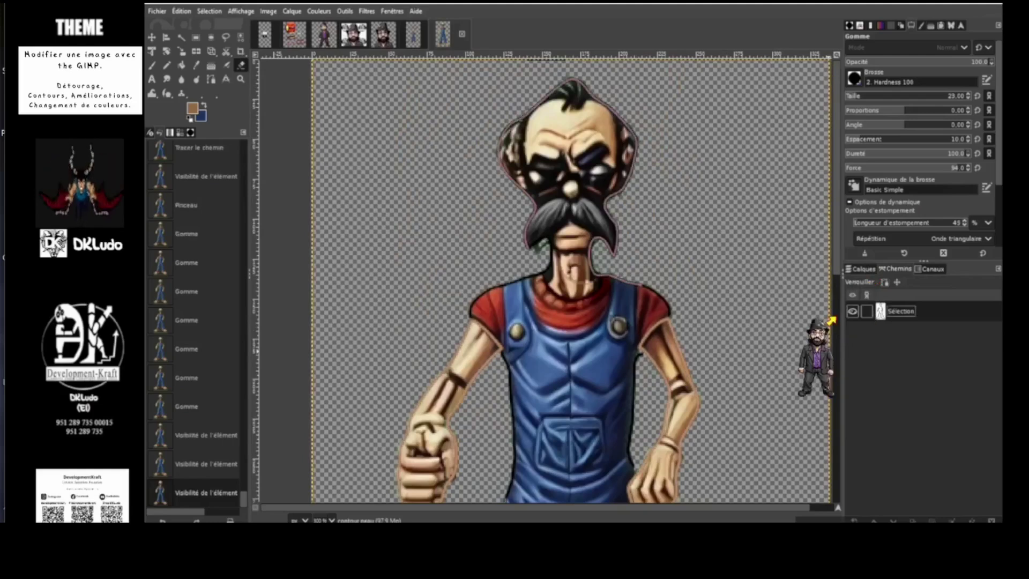
pyautogui.scroll(-10, 571, 279)
pyautogui.scroll(10, 572, 279)
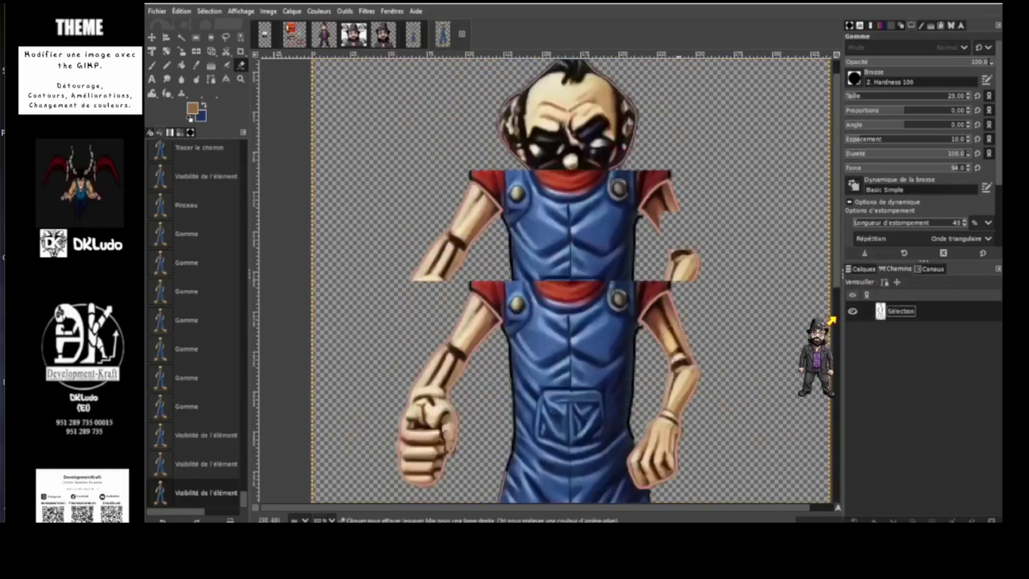
pyautogui.scroll(5, 193, 322)
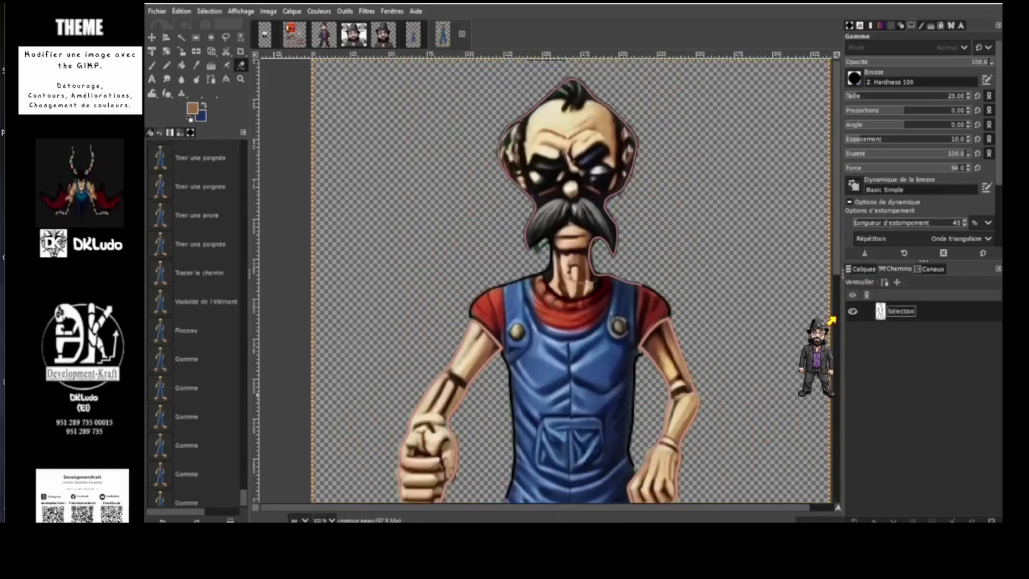
pyautogui.scroll(10, 193, 321)
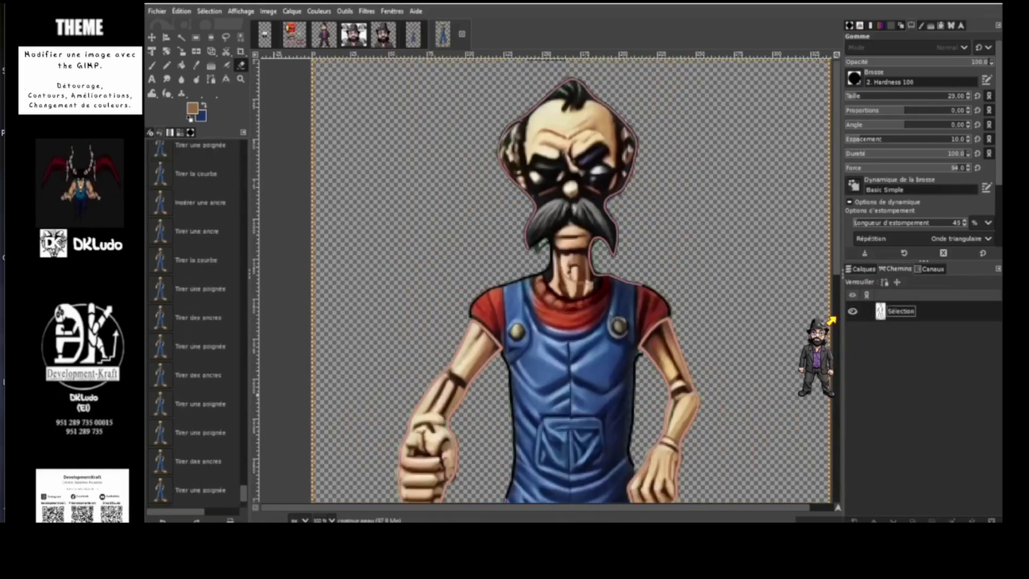
pyautogui.scroll(10, 193, 322)
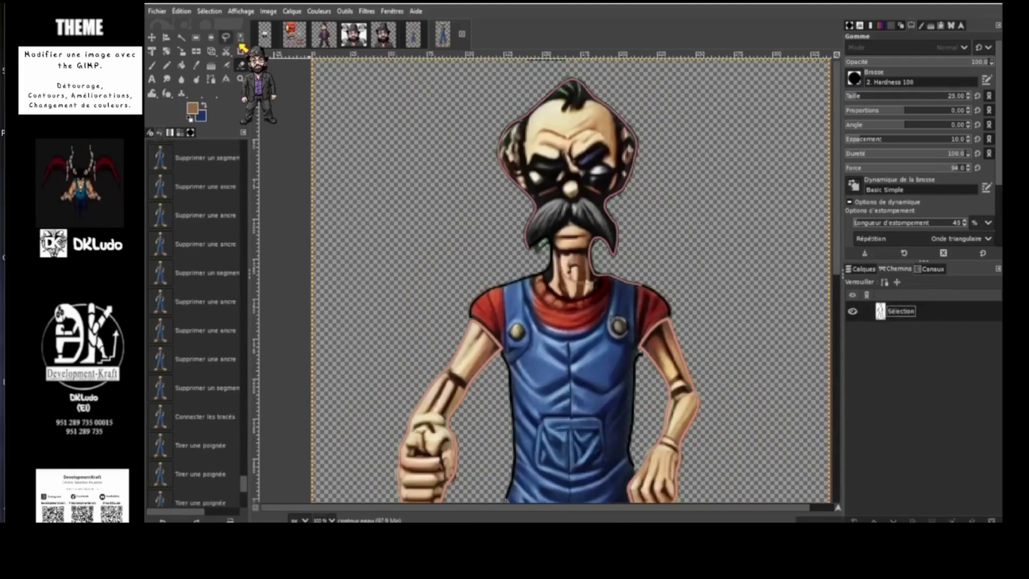
# Step: Outline a five-pointed star with the Free Select tool in the empty area beside the head and convert the selection to a path
pyautogui.press('f')
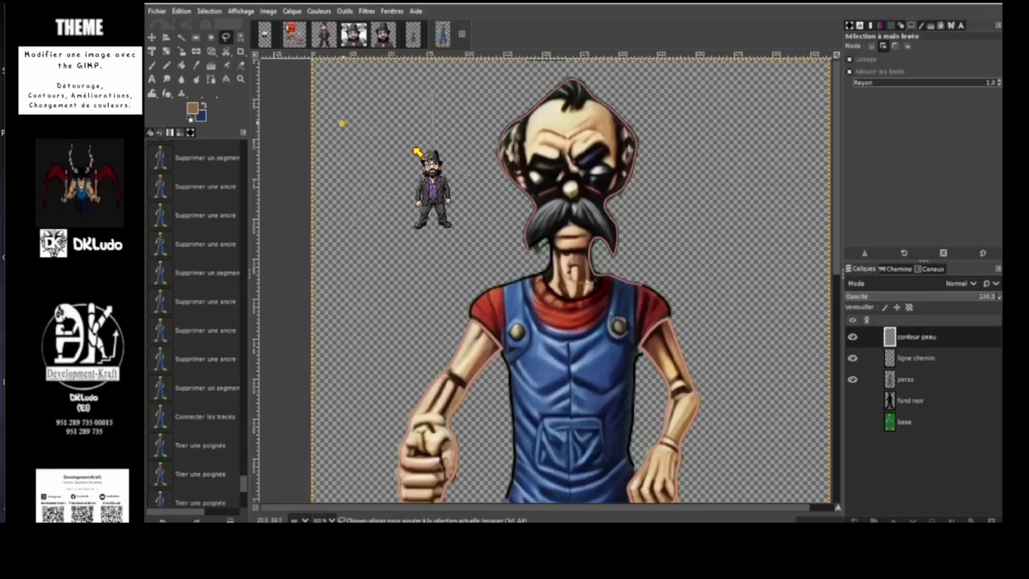
pyautogui.click(343, 124)
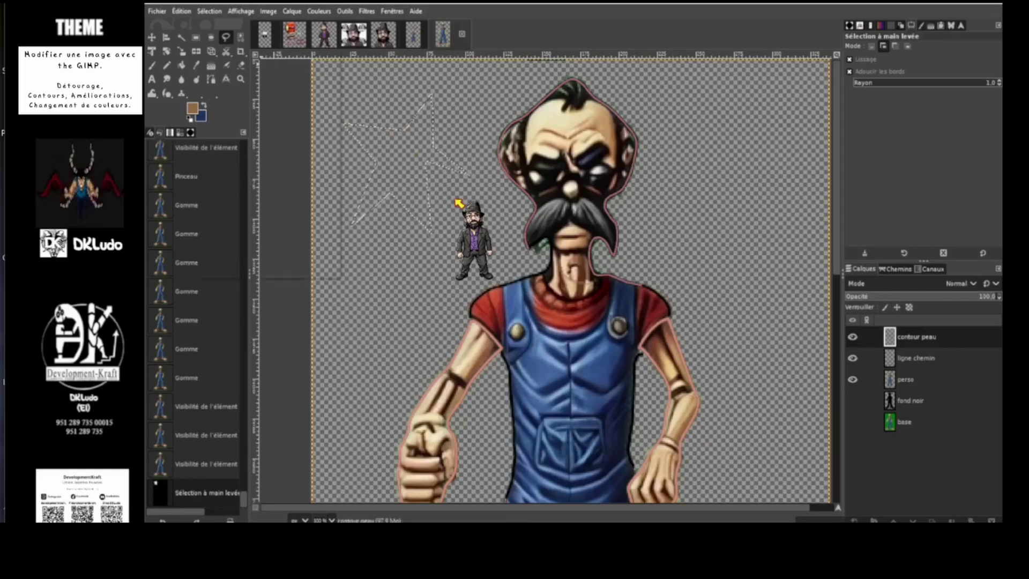
pyautogui.click(209, 11)
pyautogui.press('Up')
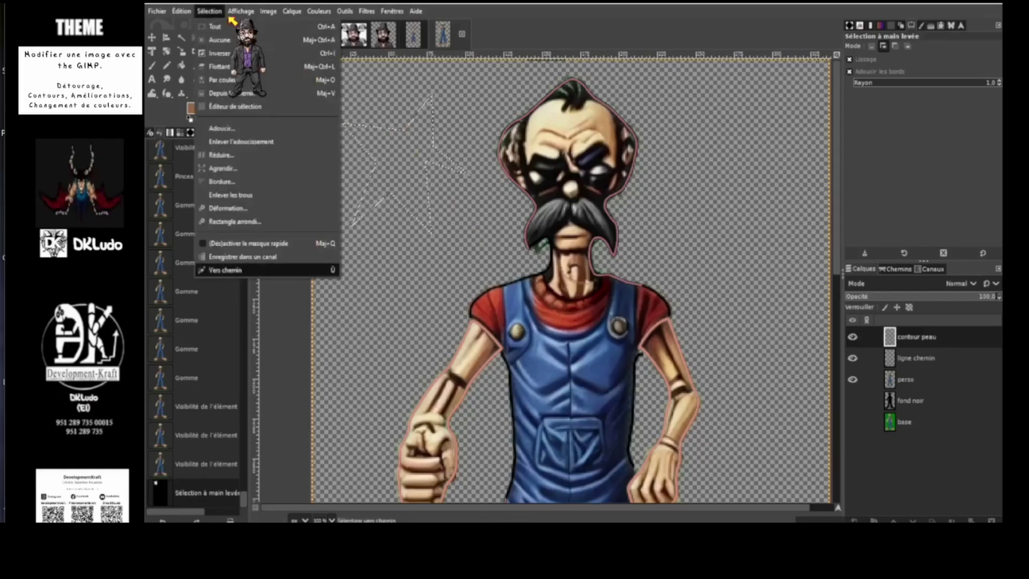
pyautogui.click(299, 275)
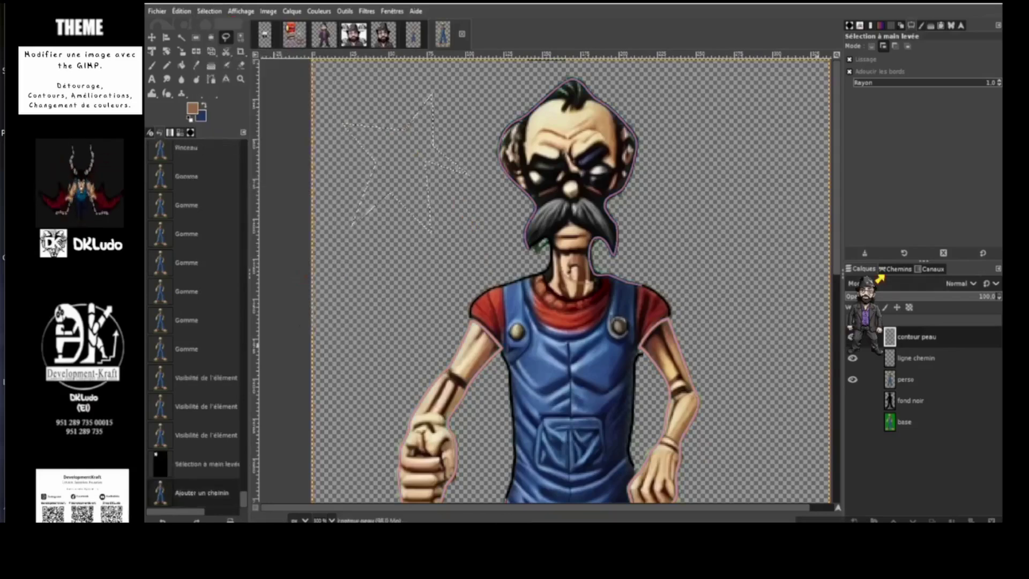
# Step: Rename the new star path as etoile chemin
pyautogui.click(880, 277)
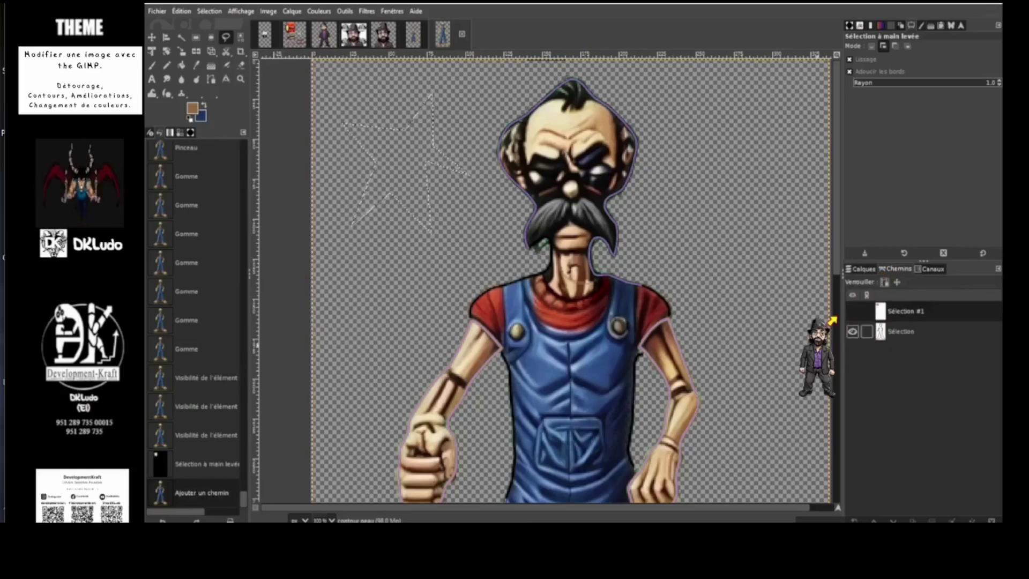
pyautogui.doubleClick(905, 310)
pyautogui.write('c')
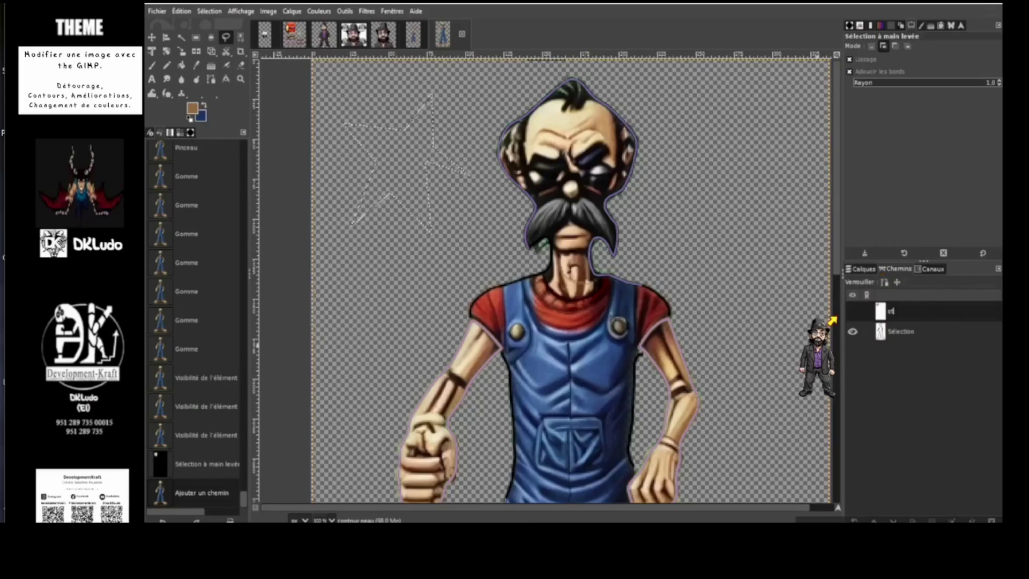
pyautogui.write('toile')
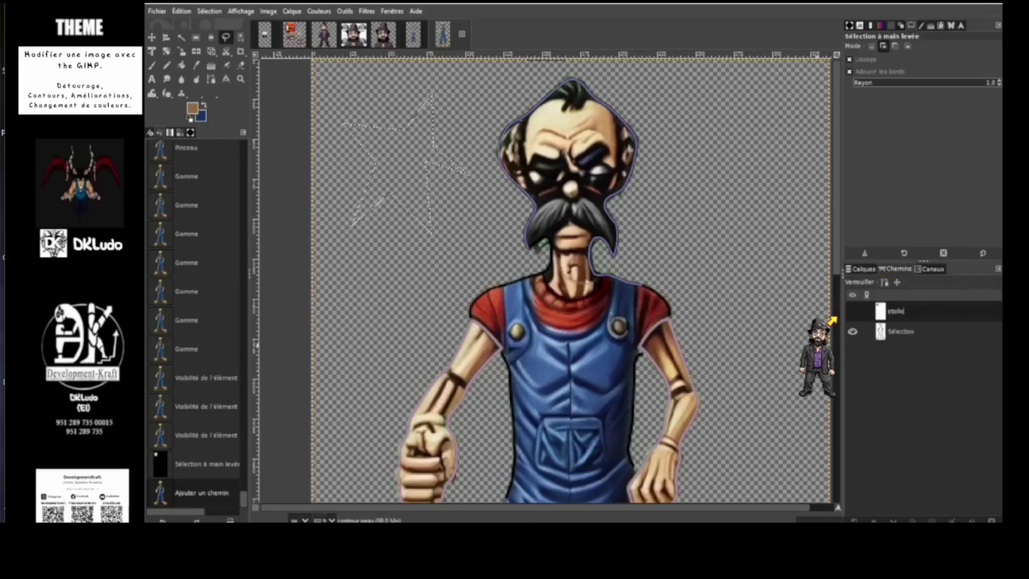
pyautogui.write(' chemin')
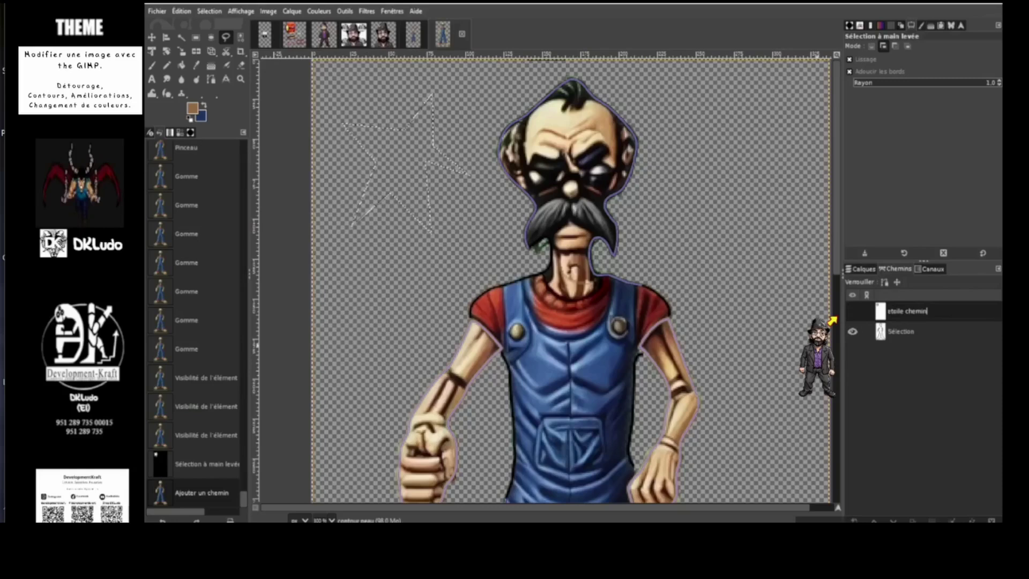
pyautogui.press('Return')
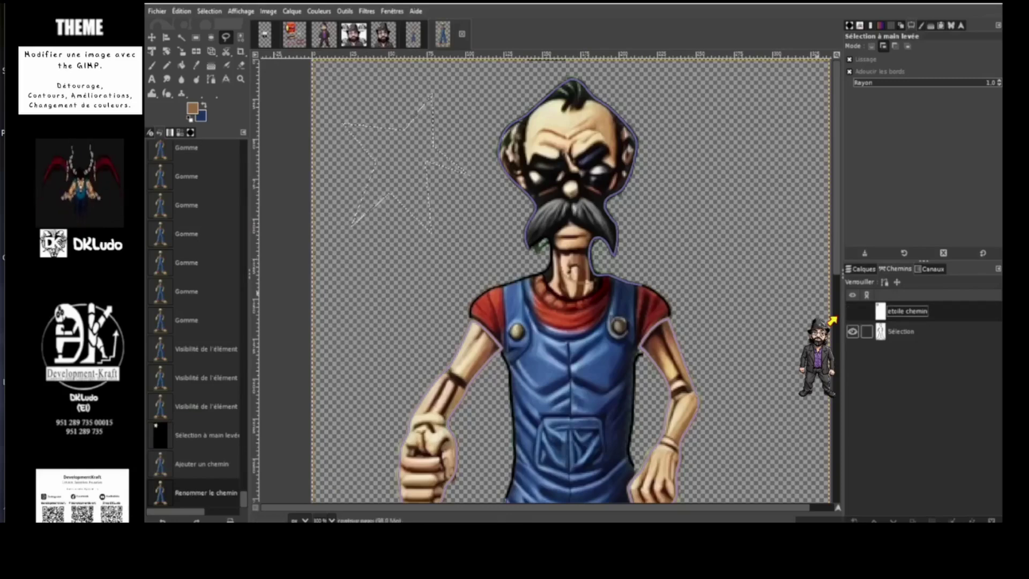
# Step: Hide the Sélection path and make the etoile chemin path visible, keeping etoile chemin as the active path
pyautogui.click(911, 331)
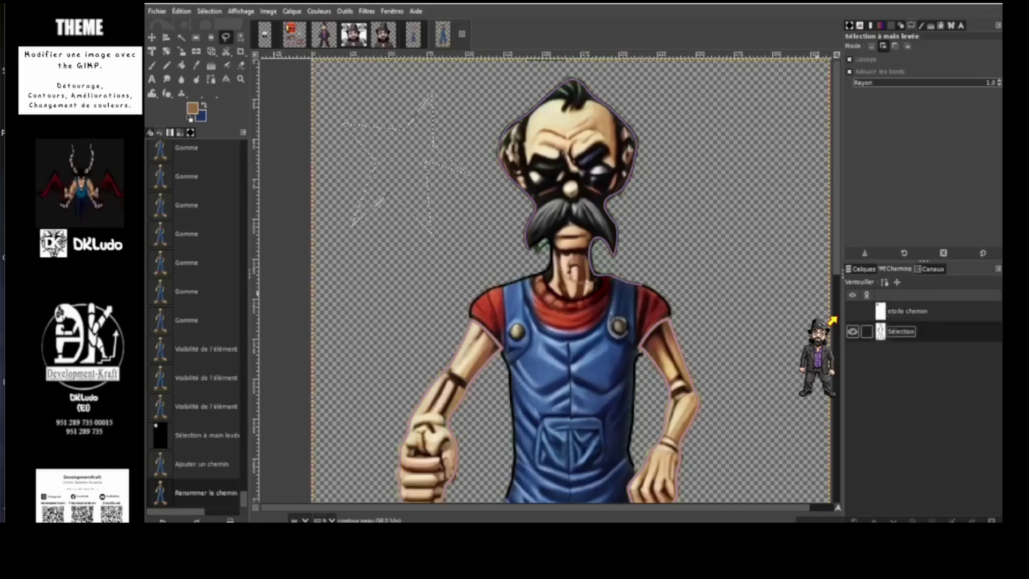
pyautogui.click(911, 311)
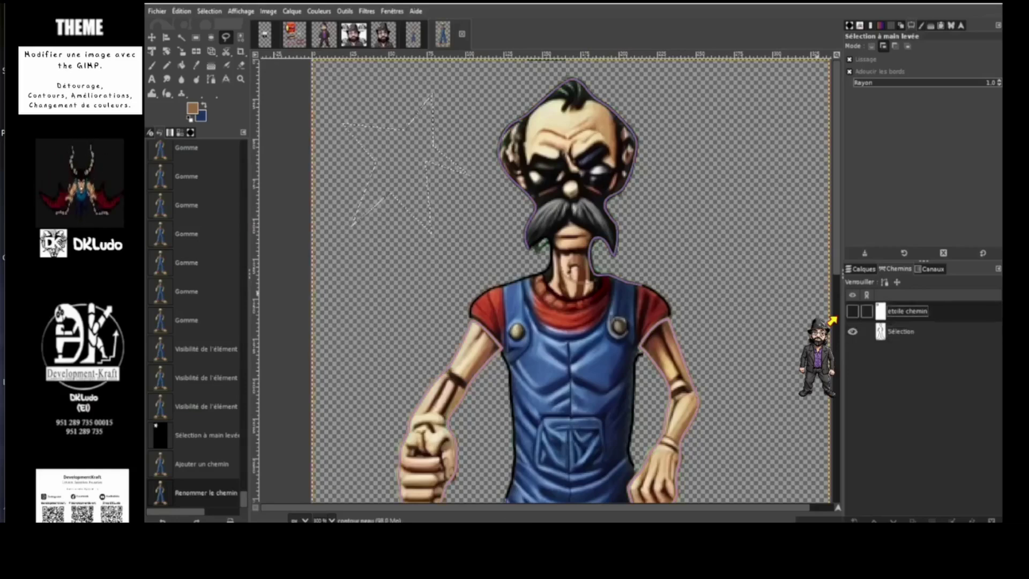
pyautogui.click(853, 332)
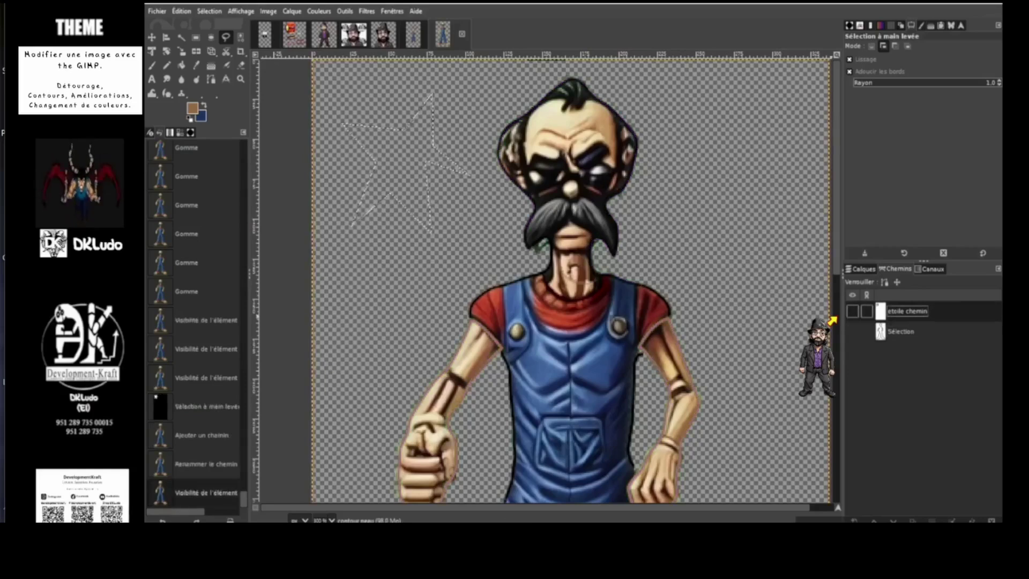
pyautogui.click(852, 311)
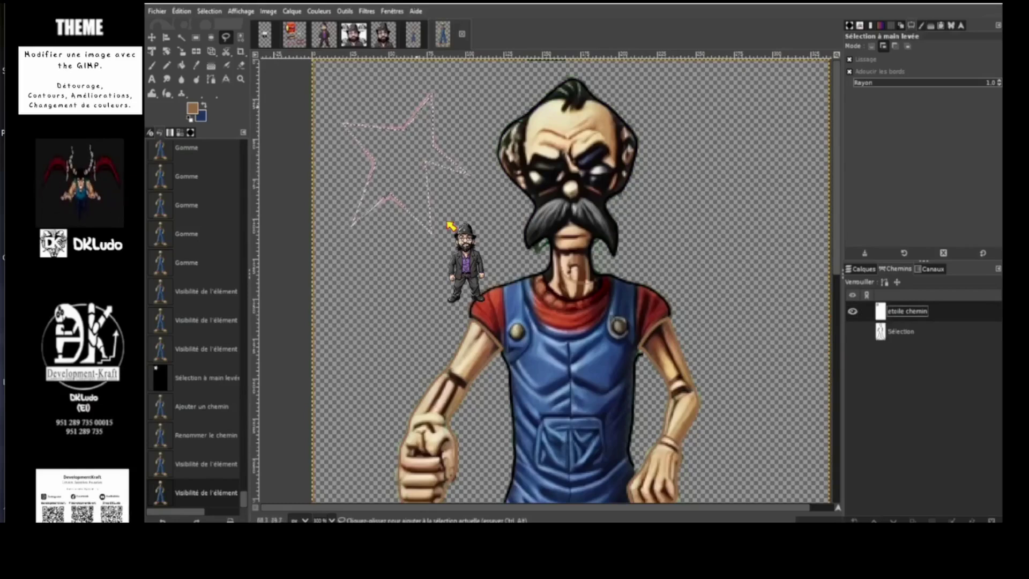
# Step: Clear the star-shaped selection, leaving only the path
pyautogui.hotkey('alt', 's')
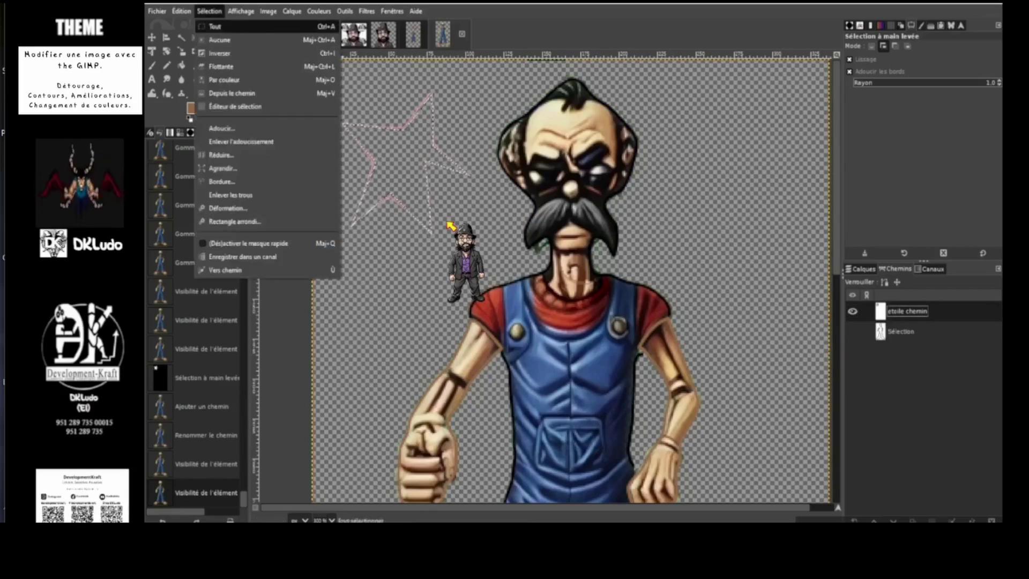
pyautogui.press('Down')
pyautogui.press('Escape')
pyautogui.press('Return')
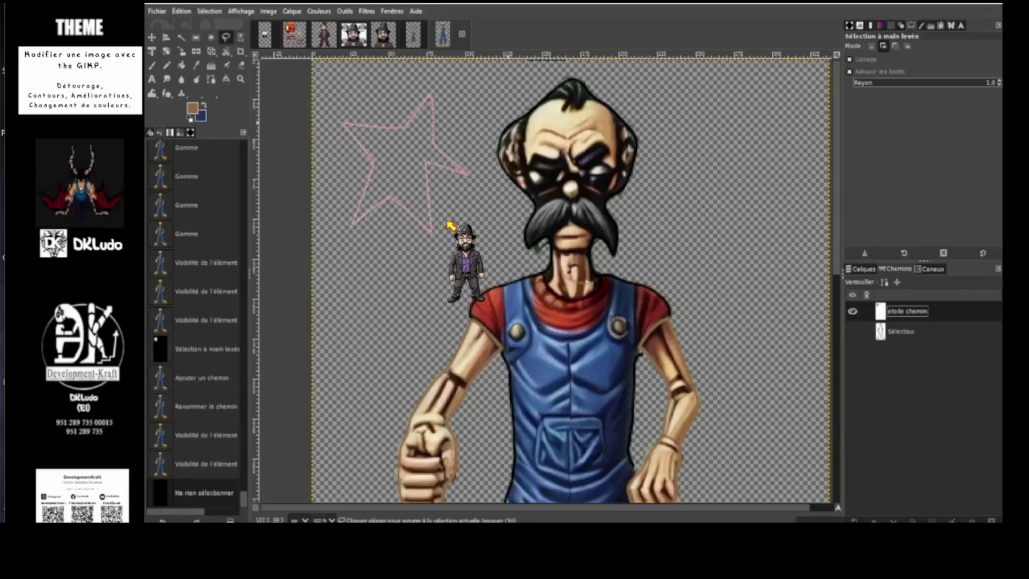
# Step: Reshape the star with the Paths tool, moving its right and lower-right tips outward and adjusting the inner corners beside them
pyautogui.press('b')
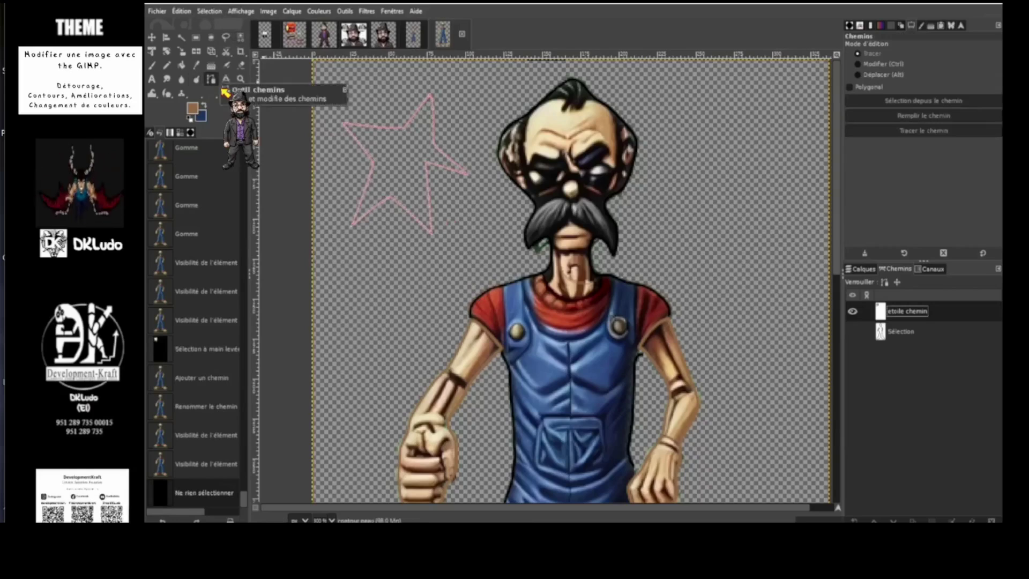
pyautogui.click(400, 128)
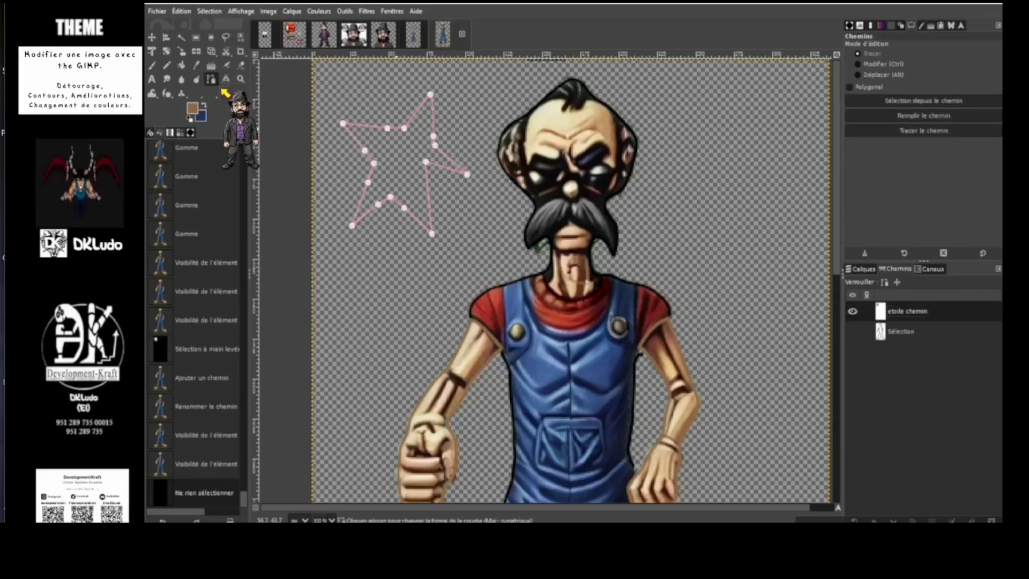
pyautogui.moveTo(467, 174); pyautogui.dragTo(432, 175)
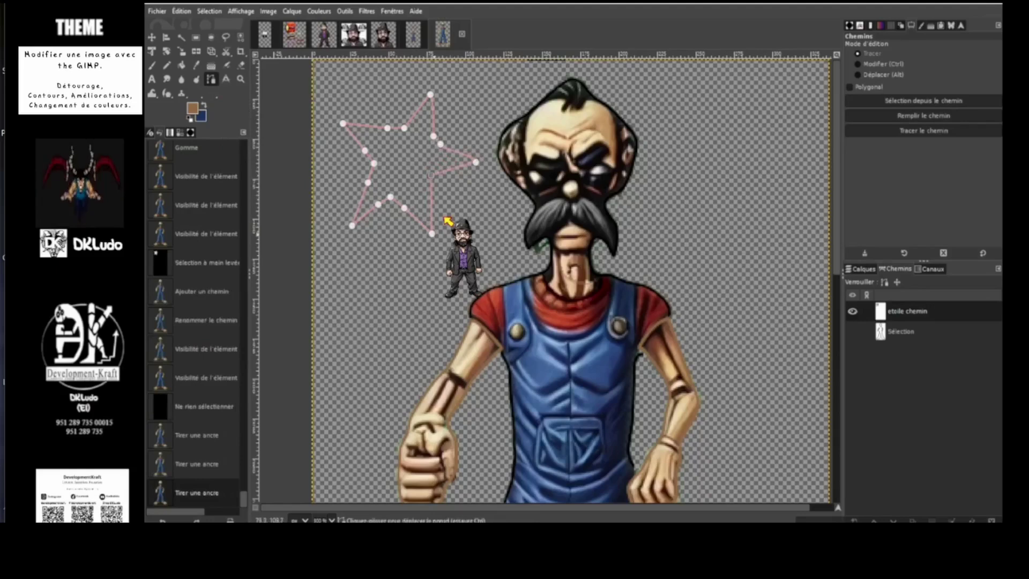
pyautogui.moveTo(432, 233); pyautogui.dragTo(441, 245)
pyautogui.click(408, 210)
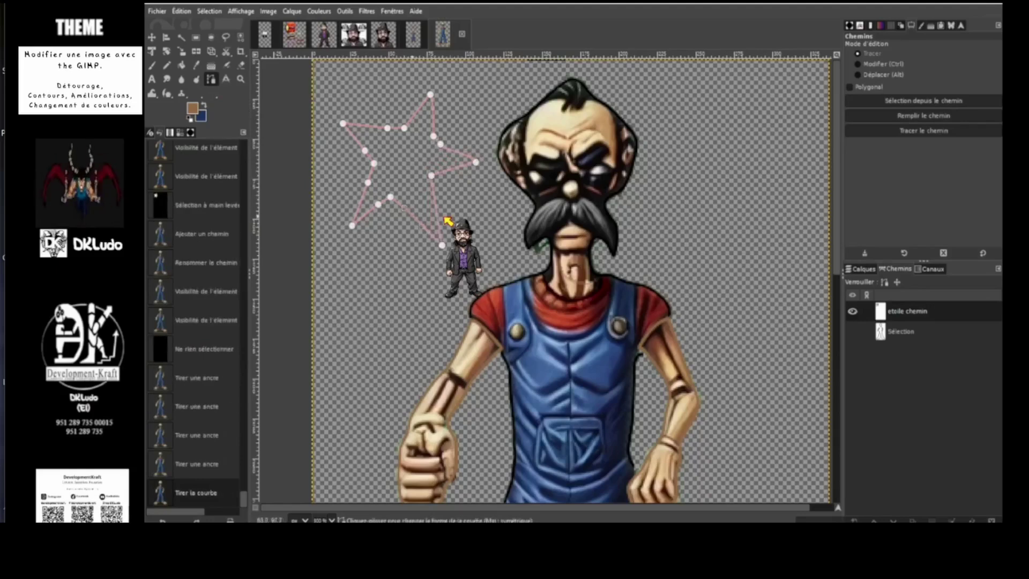
pyautogui.moveTo(390, 197)
pyautogui.mouseDown()
pyautogui.moveTo(381, 203)
pyautogui.moveTo(398, 196)
pyautogui.mouseUp()
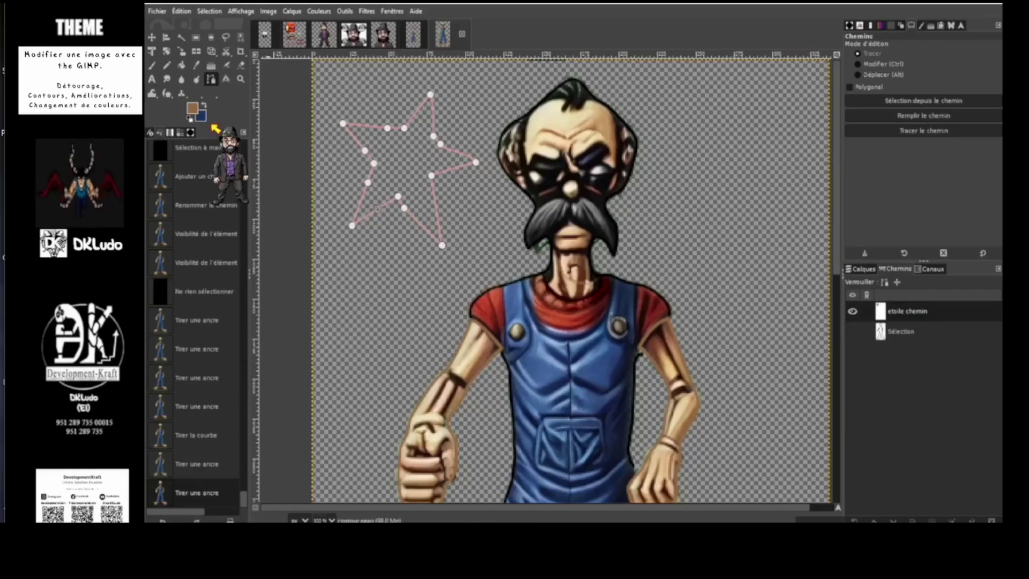
# Step: Set the foreground colour to bright yellow, f3f014
pyautogui.click(193, 109)
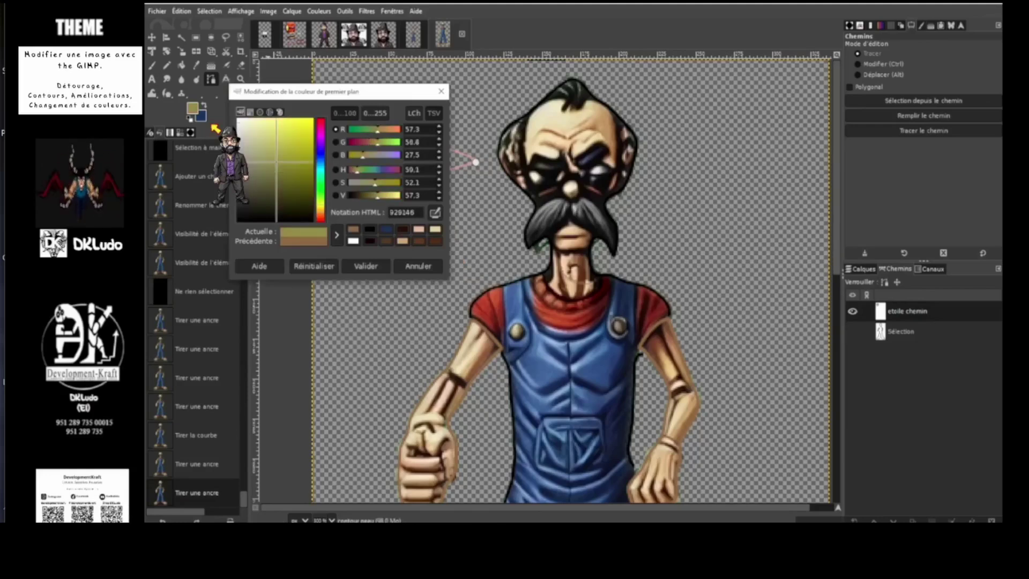
pyautogui.click(307, 123)
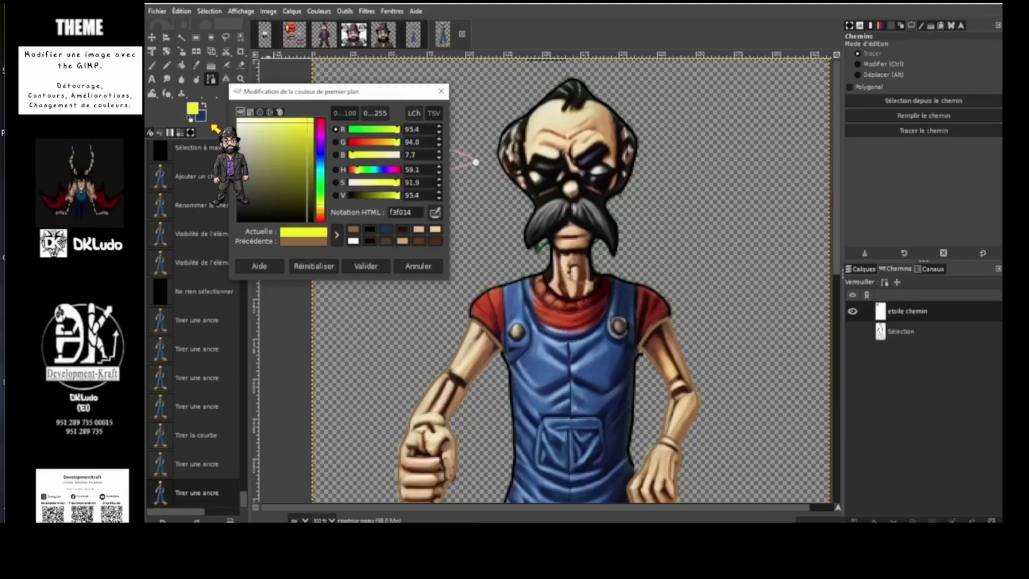
pyautogui.press('Return')
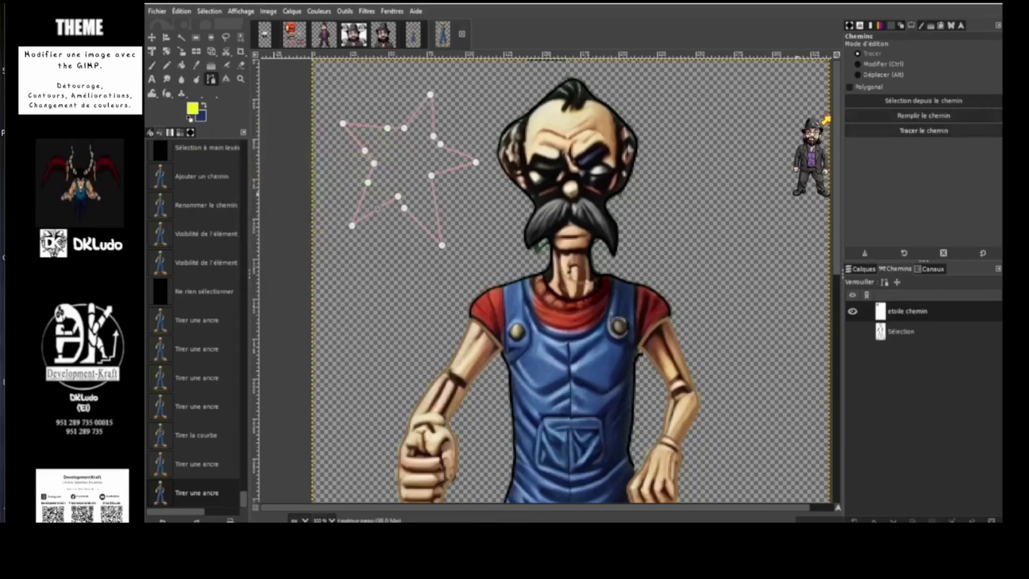
# Step: Create a transparent layer named etoile and fill the star path on it with solid yellow
pyautogui.hotkey('ctrl', 'l')
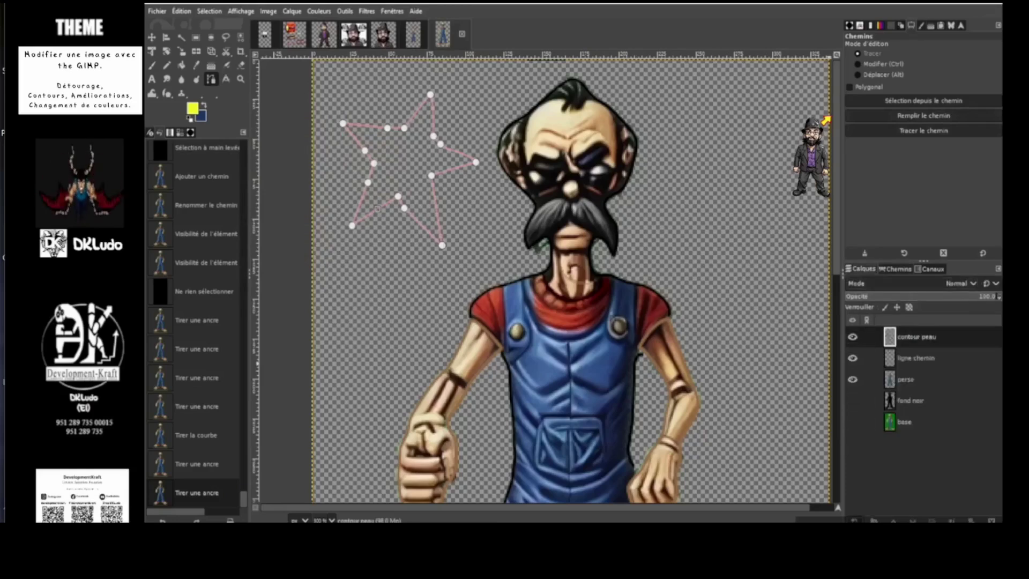
pyautogui.hotkey('shift', 'ctrl', 'n')
pyautogui.write('etoile')
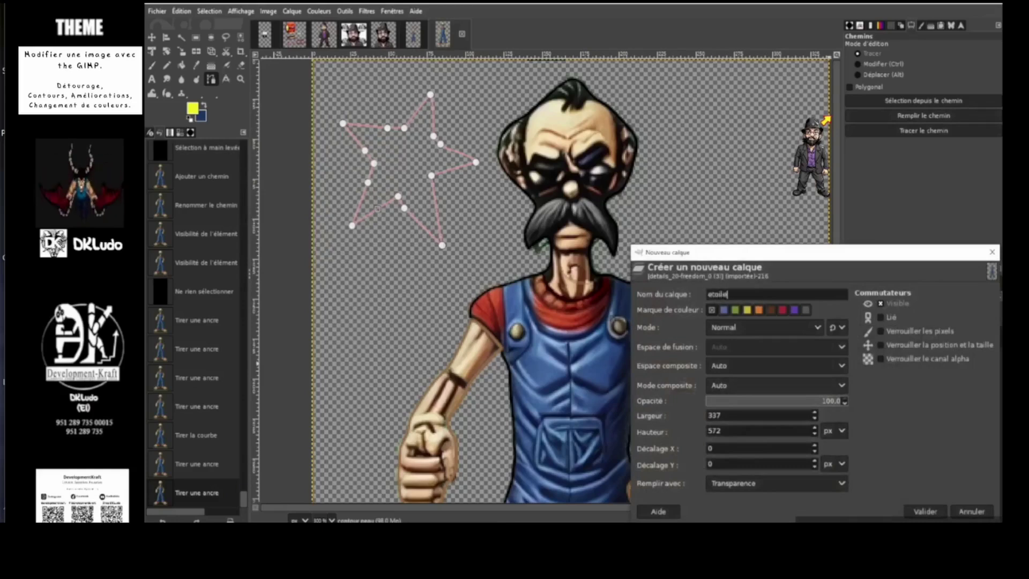
pyautogui.press('Return')
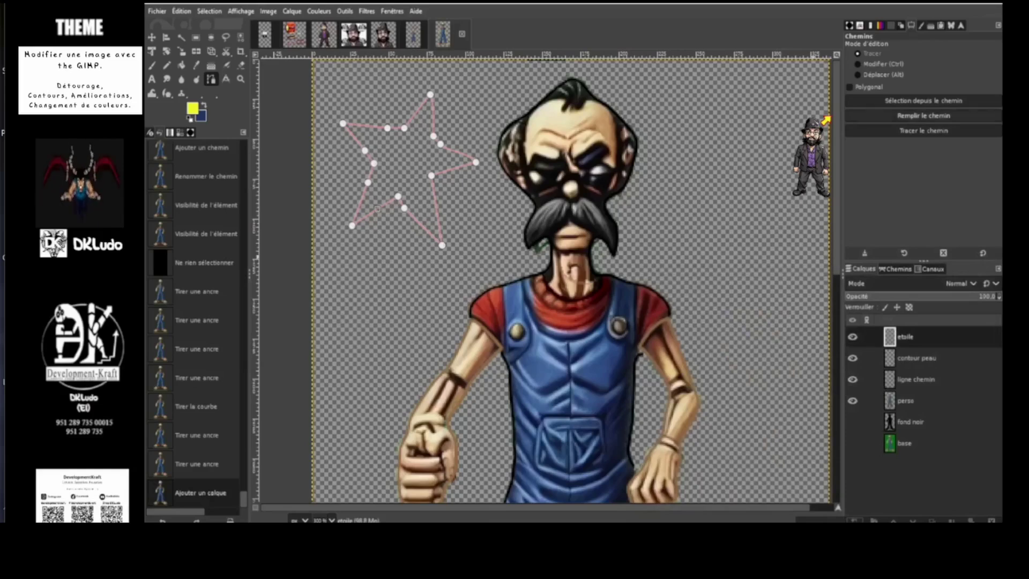
pyautogui.click(923, 115)
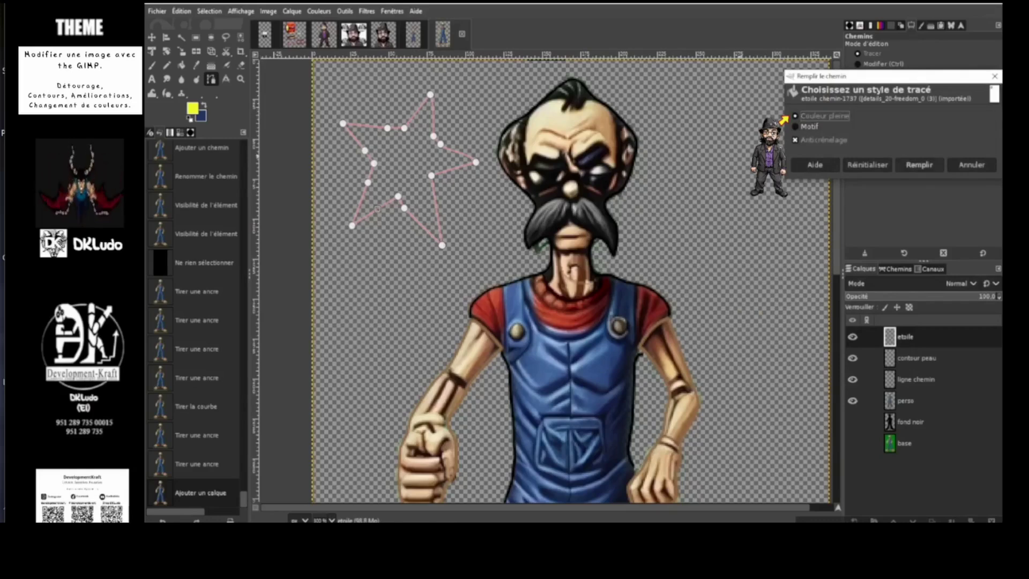
pyautogui.press('Return')
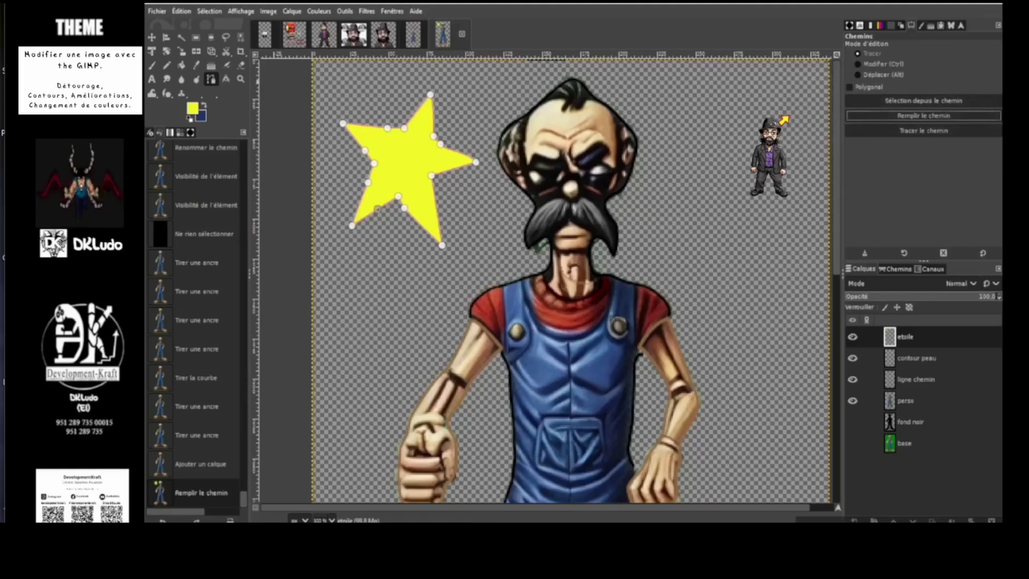
# Step: Swap the foreground and background colours and stroke the star path with a 5 px solid dark blue line
pyautogui.click(203, 105)
pyautogui.click(204, 105)
pyautogui.click(204, 105)
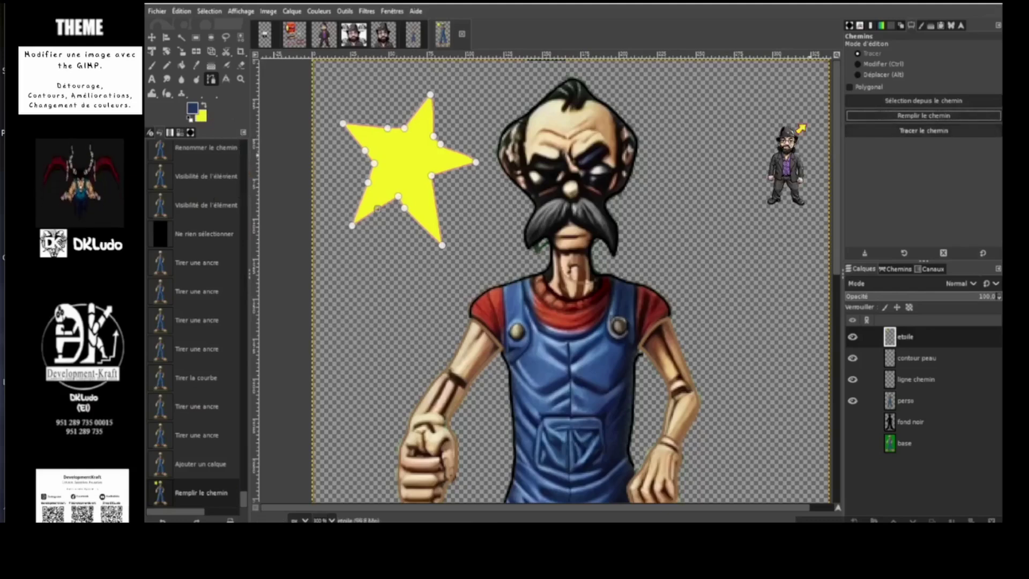
pyautogui.click(924, 130)
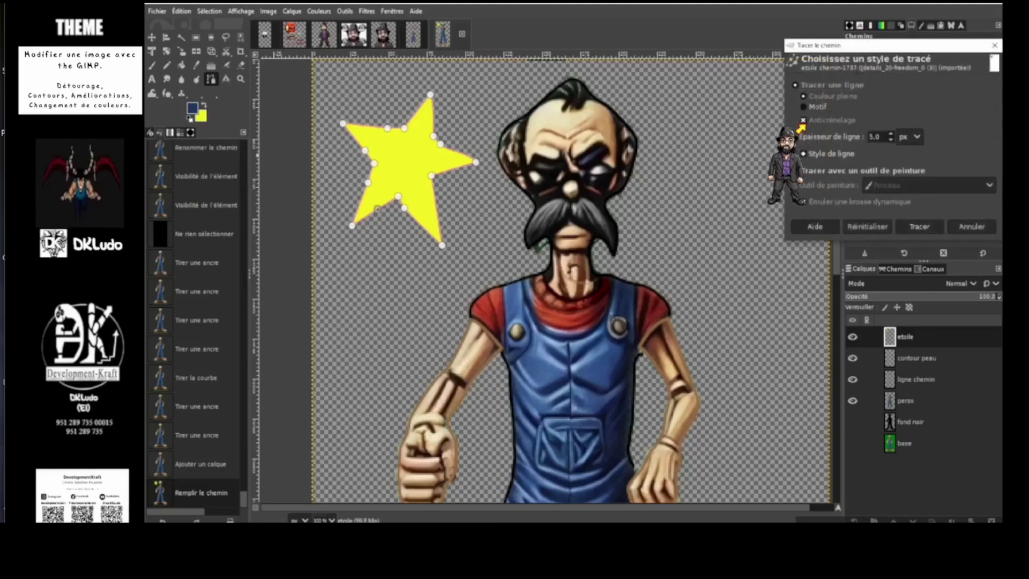
pyautogui.press('Return')
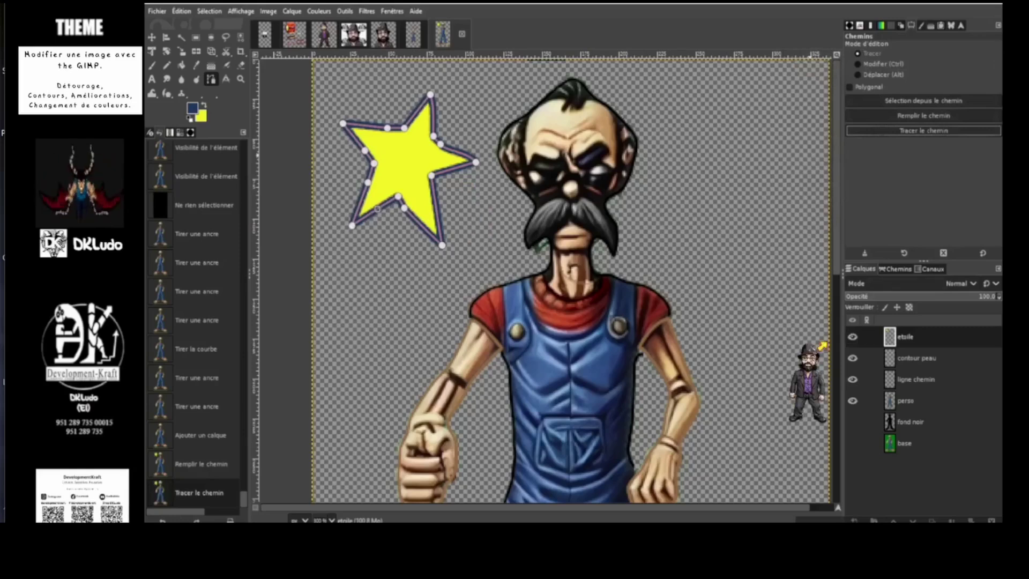
# Step: Hide the etoile chemin path, leave path editing for the Zoom tool, and return to the layer list
pyautogui.click(896, 269)
pyautogui.click(852, 311)
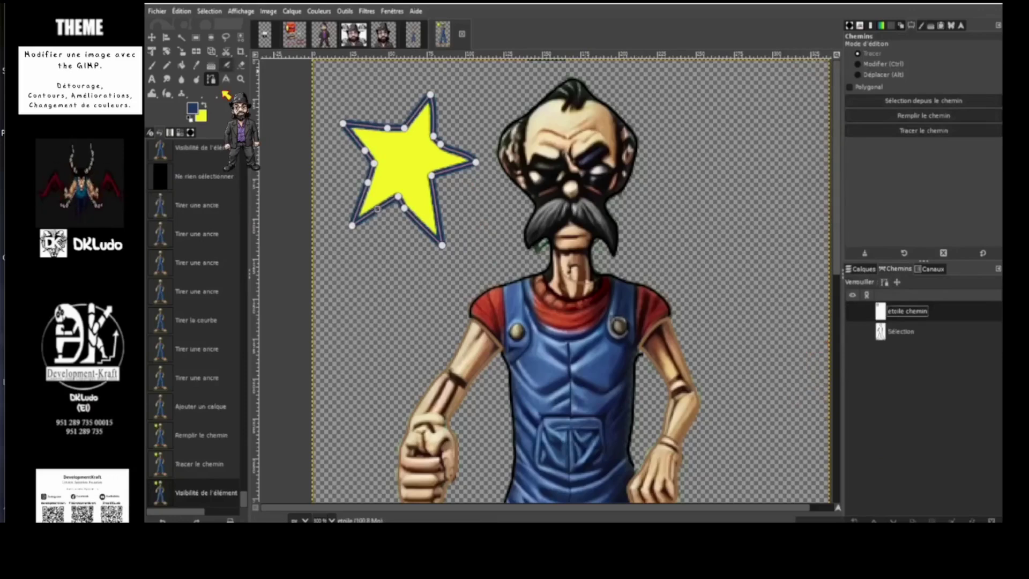
pyautogui.click(241, 79)
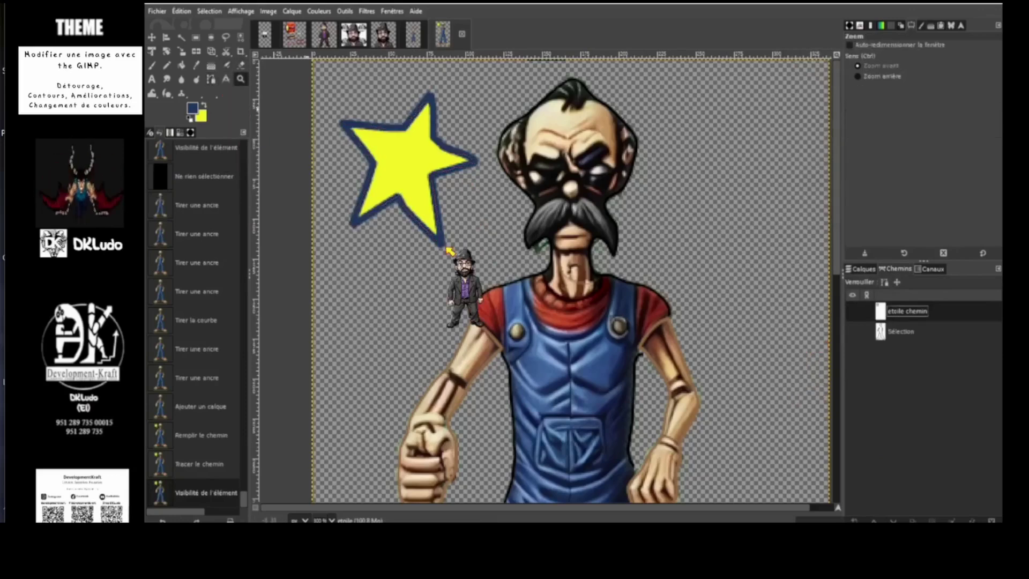
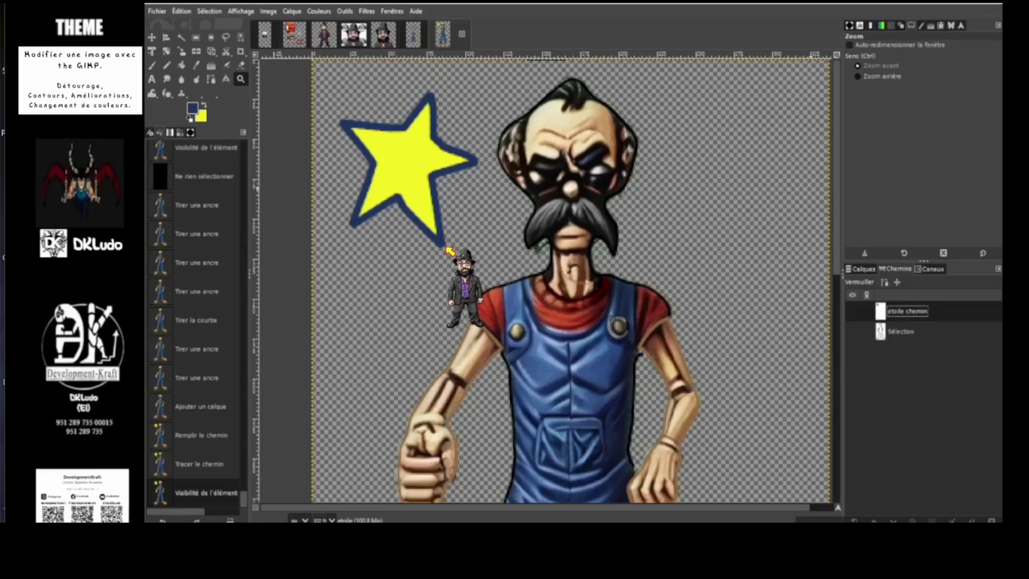
pyautogui.hotkey('ctrl', 'l')
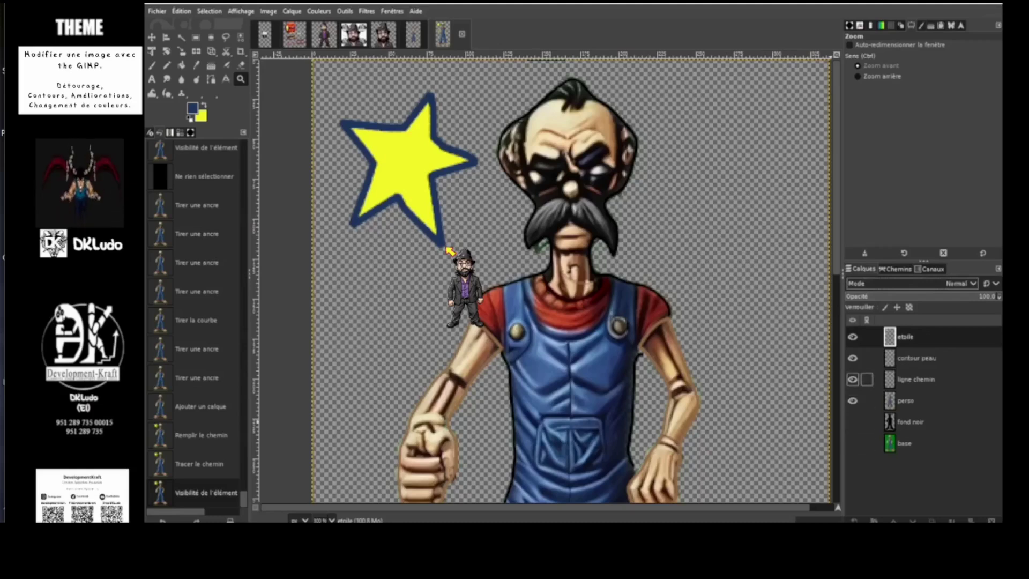
# Step: Hide the etoile and contour peau layers, keeping ligne chemin and perso visible
pyautogui.click(852, 358)
pyautogui.click(852, 336)
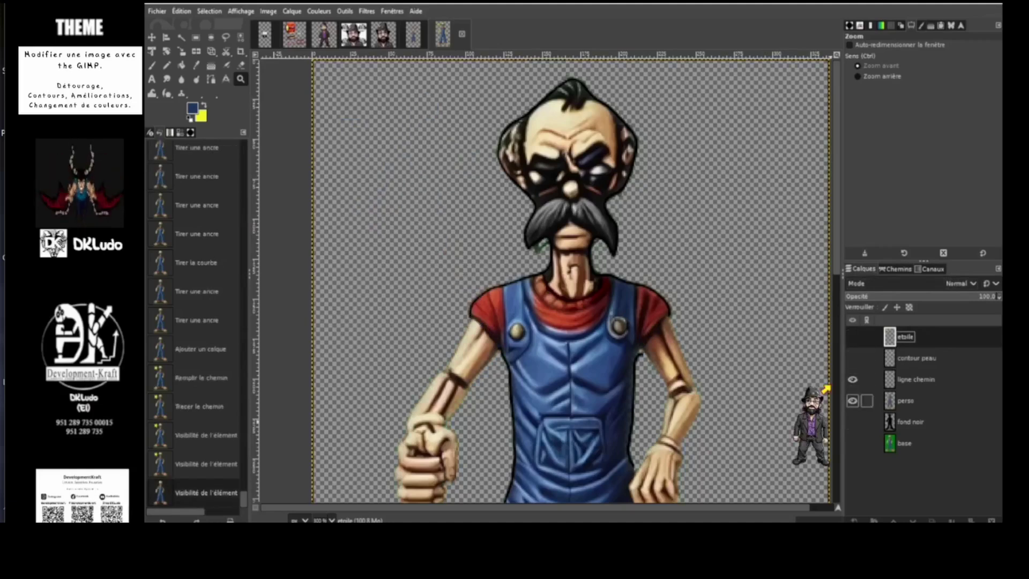
pyautogui.click(852, 401)
pyautogui.scroll(-5, 571, 282)
pyautogui.scroll(5, 571, 282)
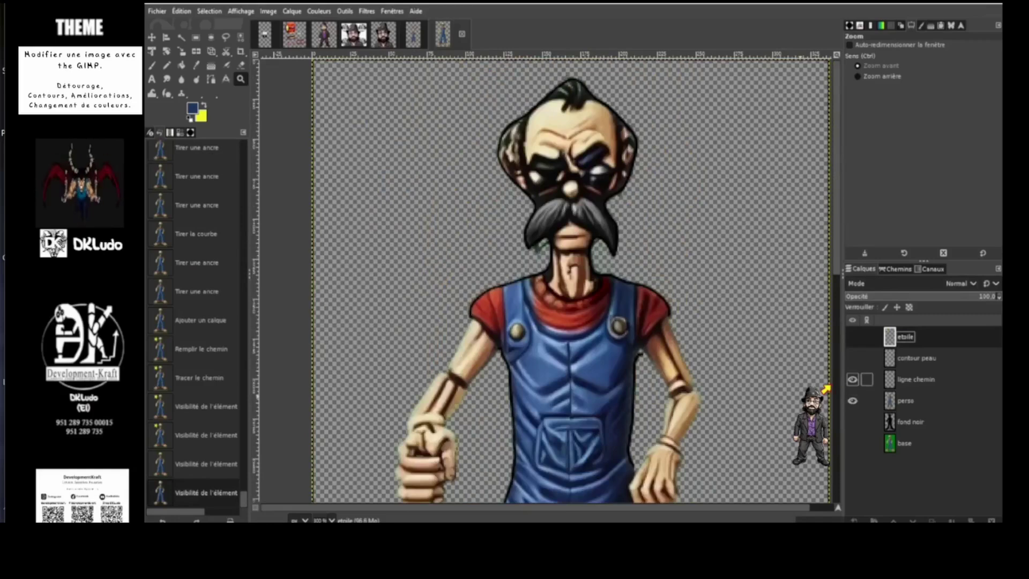
# Step: Select the fond noir layer and make it visible beneath perso and ligne chemin
pyautogui.click(911, 401)
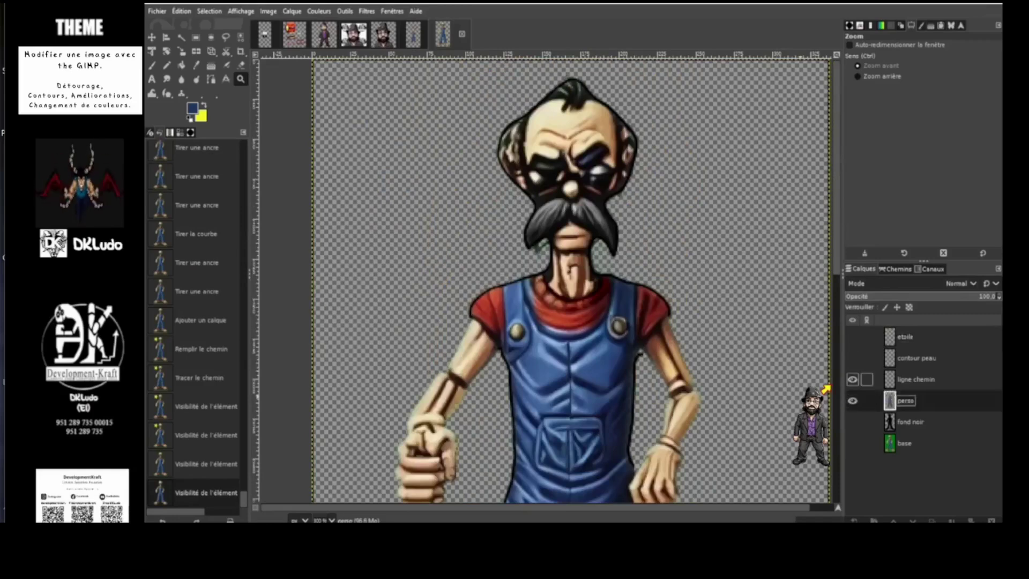
pyautogui.click(916, 380)
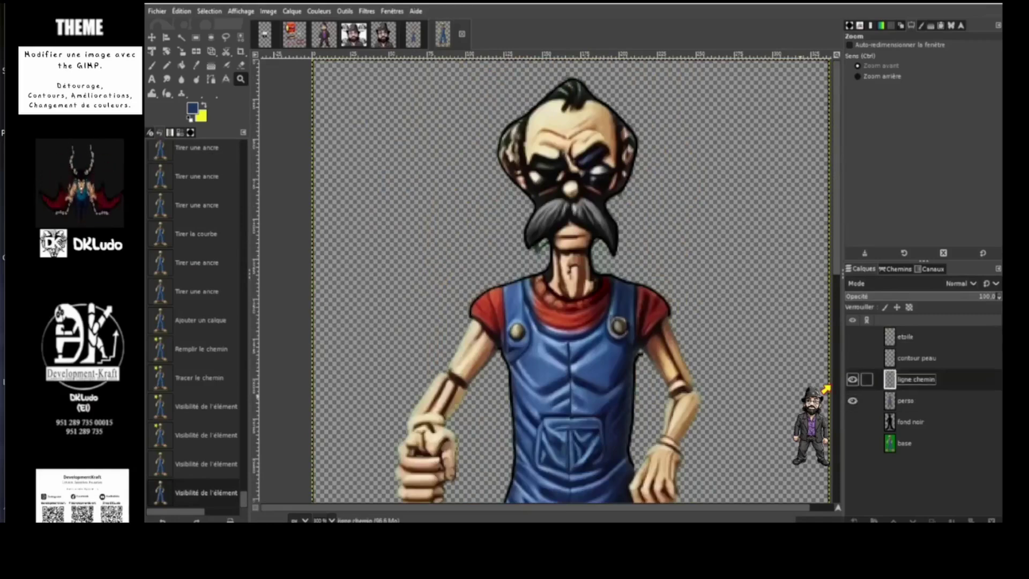
pyautogui.click(905, 401)
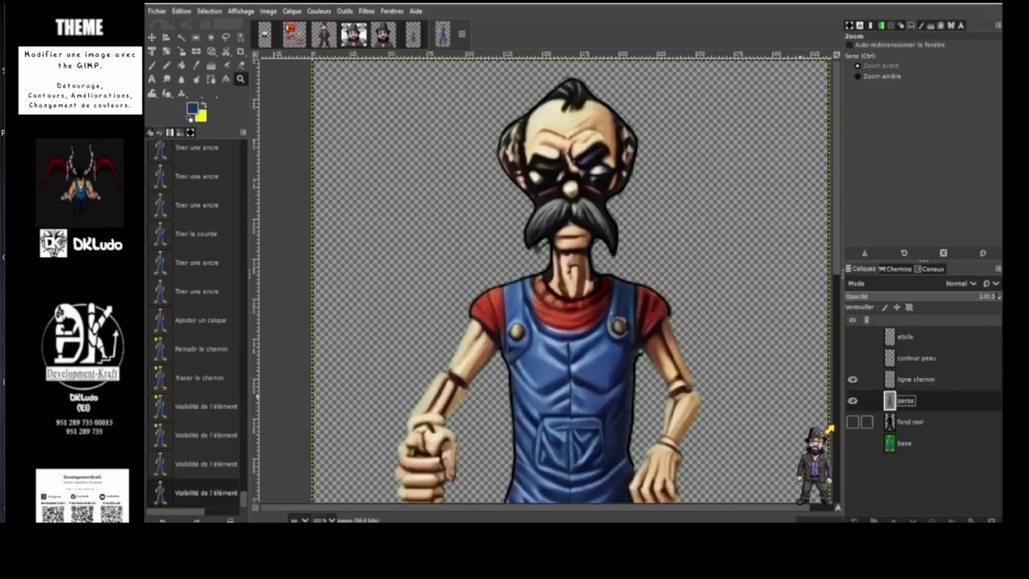
pyautogui.click(911, 421)
pyautogui.click(852, 421)
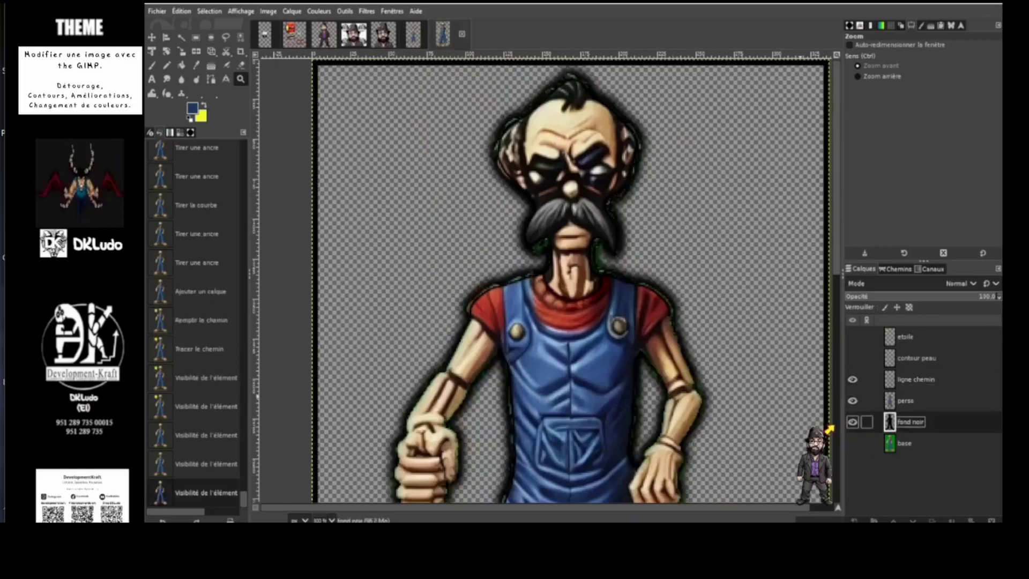
# Step: Examine the black halo around the gravedigger and the black frame along the image edges, comparing with fond noir hidden and shown
pyautogui.scroll(-10, 830, 429)
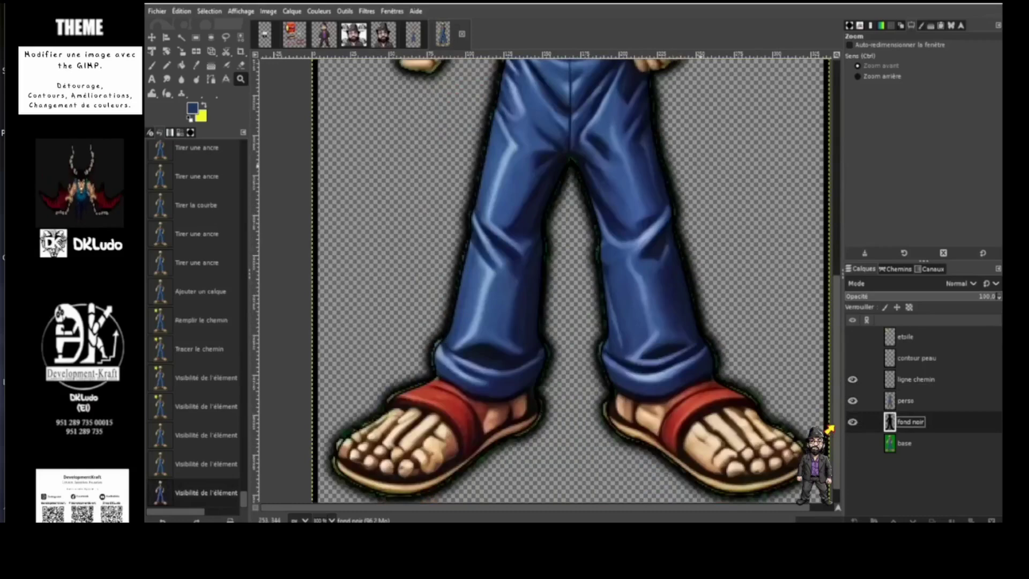
pyautogui.scroll(10, 829, 429)
pyautogui.scroll(-5, 829, 429)
pyautogui.scroll(5, 830, 430)
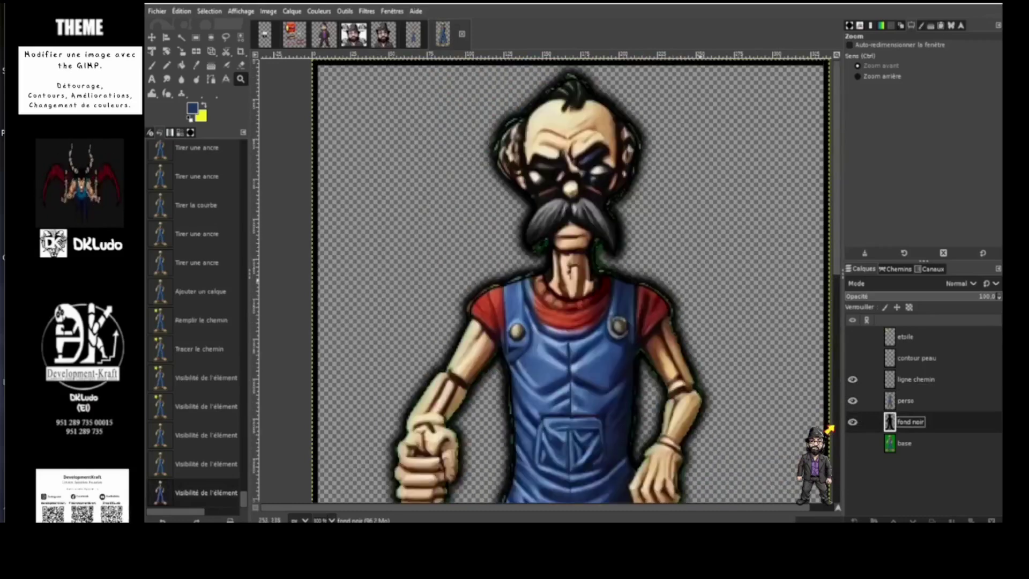
pyautogui.scroll(-10, 829, 429)
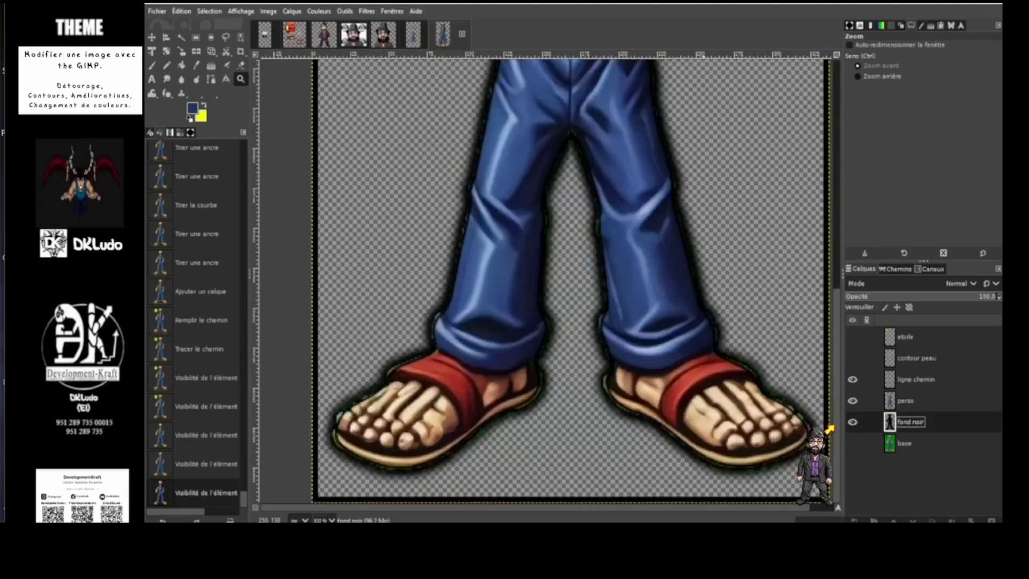
pyautogui.scroll(10, 830, 429)
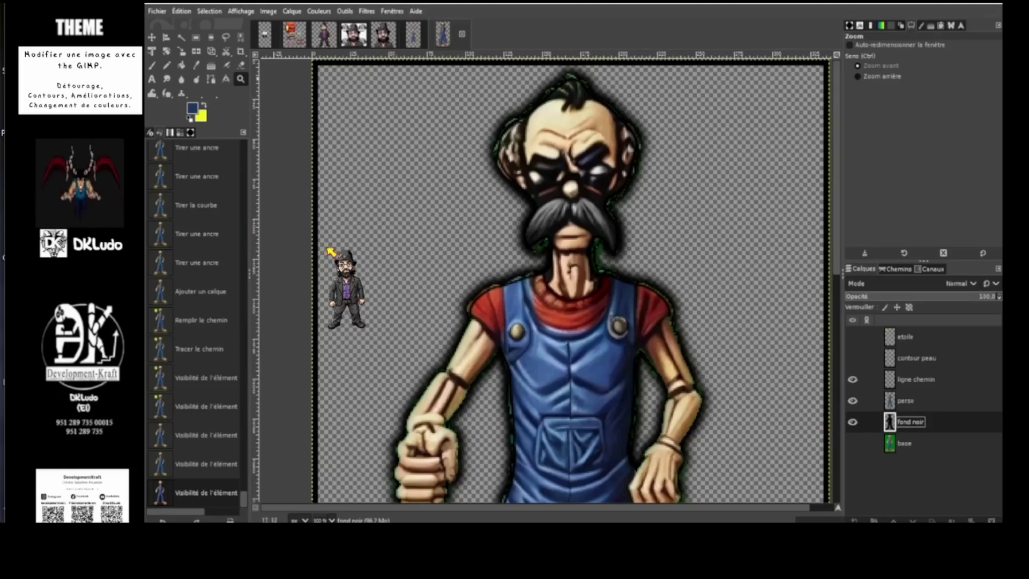
pyautogui.scroll(-10, 331, 252)
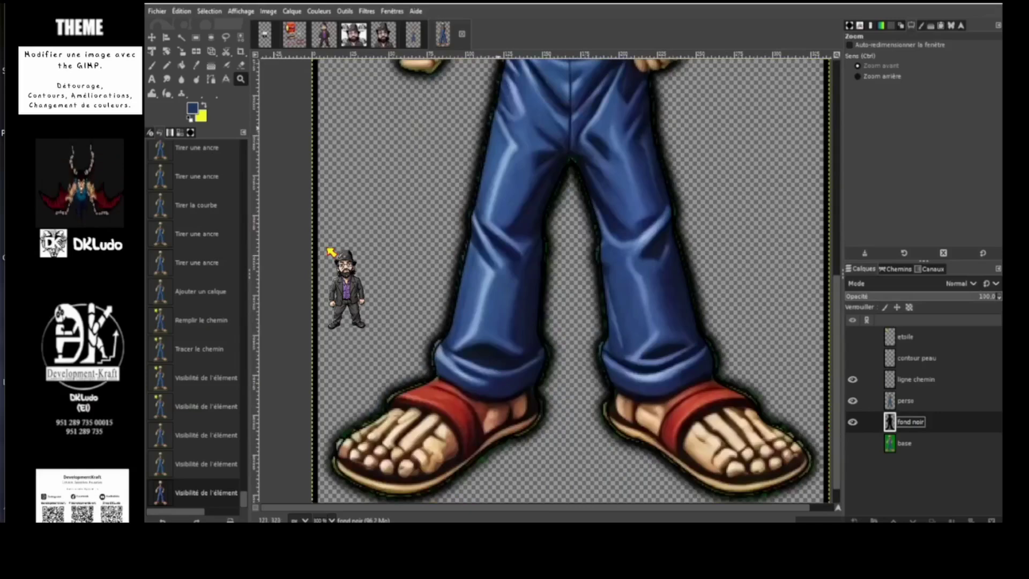
pyautogui.scroll(-5, 332, 252)
pyautogui.hotkey('shift', 'ctrl', 'j')
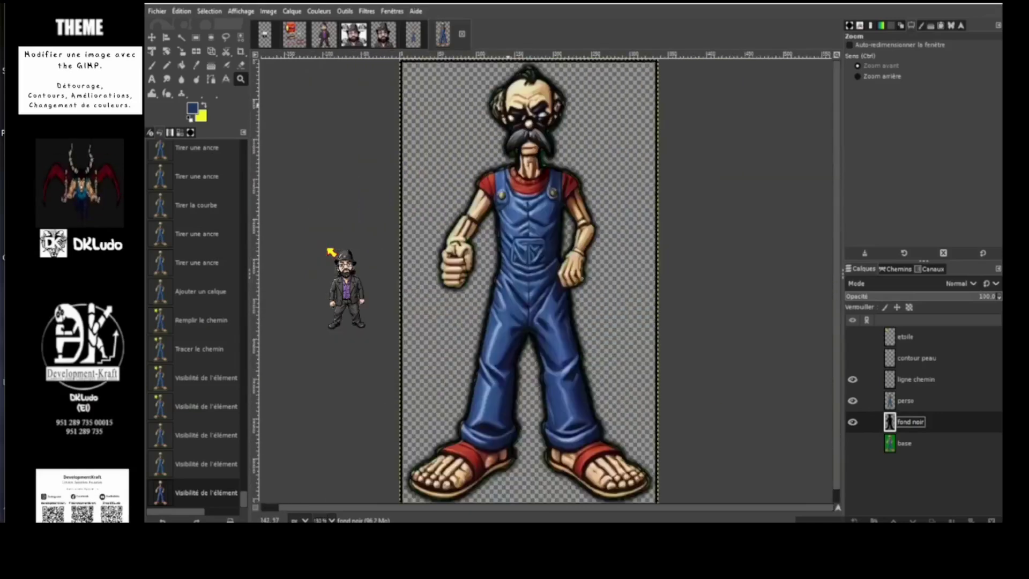
pyautogui.scroll(-2, 496, 107)
pyautogui.scroll(2, 497, 106)
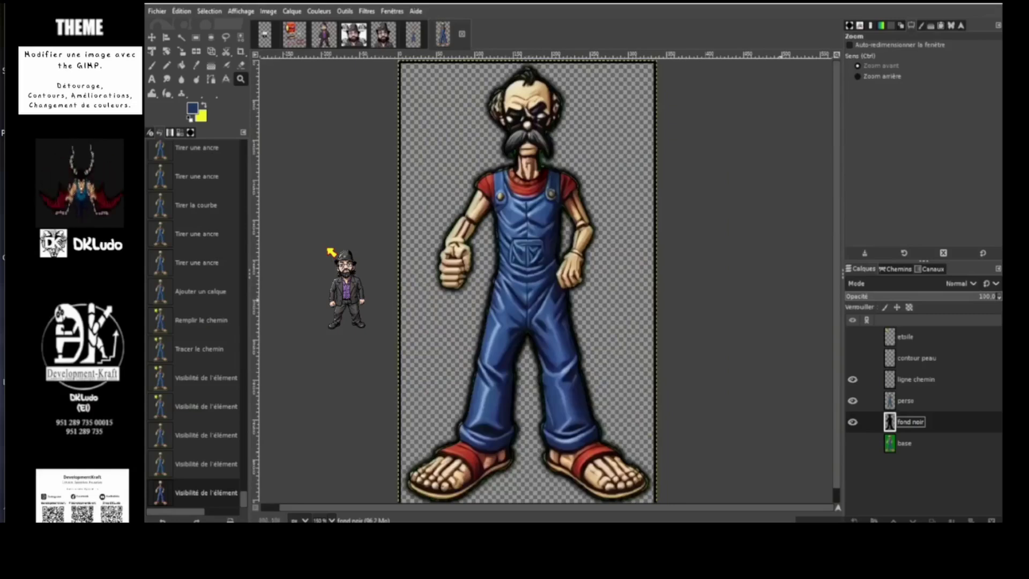
pyautogui.click(852, 422)
pyautogui.click(852, 422)
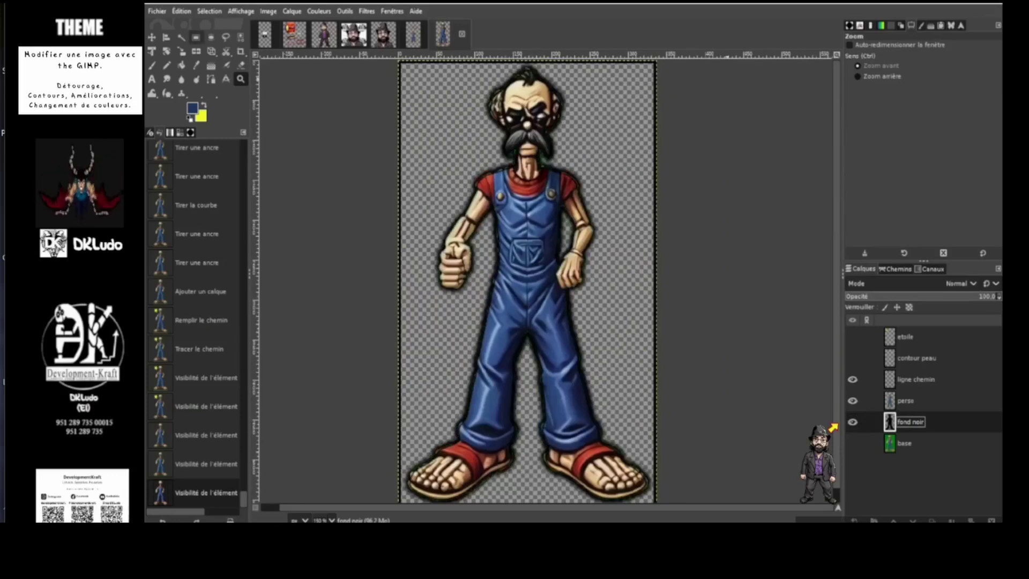
# Step: Draw a rectangular selection just inside the image border, at position 5, 5 with a size of 327 × 562 px
pyautogui.press('r')
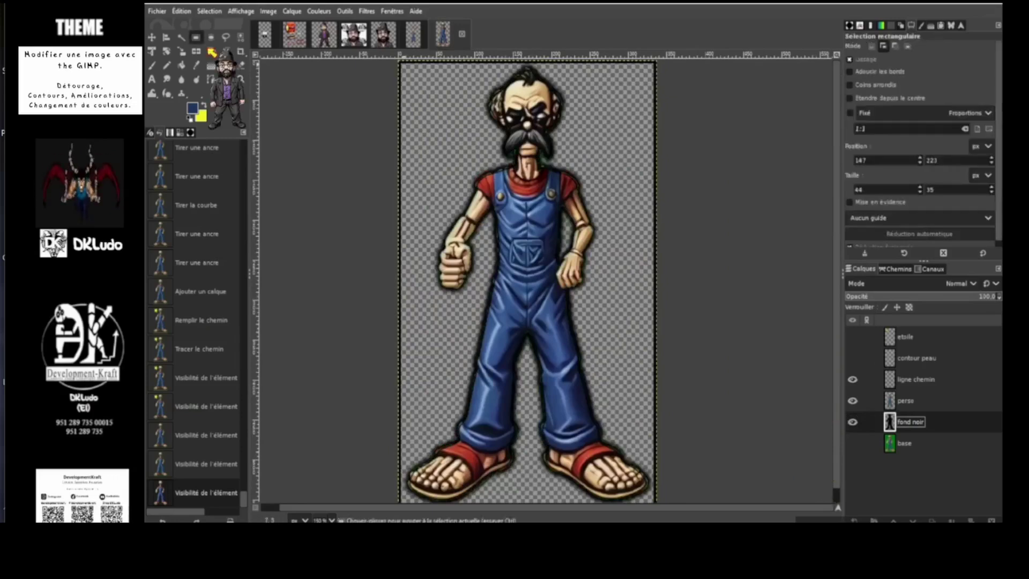
pyautogui.click(590, 399)
pyautogui.scroll(-1, 591, 400)
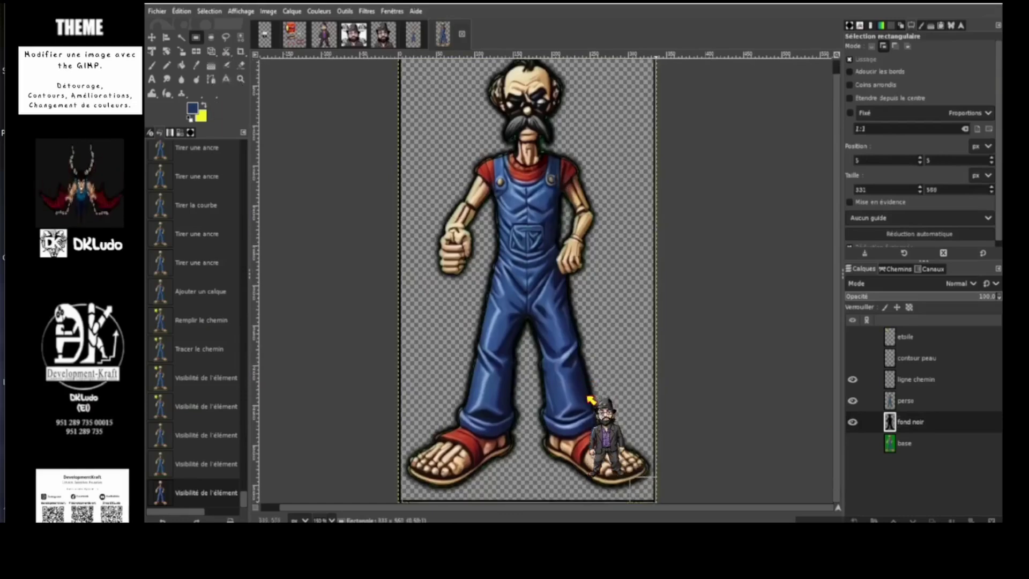
pyautogui.moveTo(590, 400); pyautogui.dragTo(590, 400)
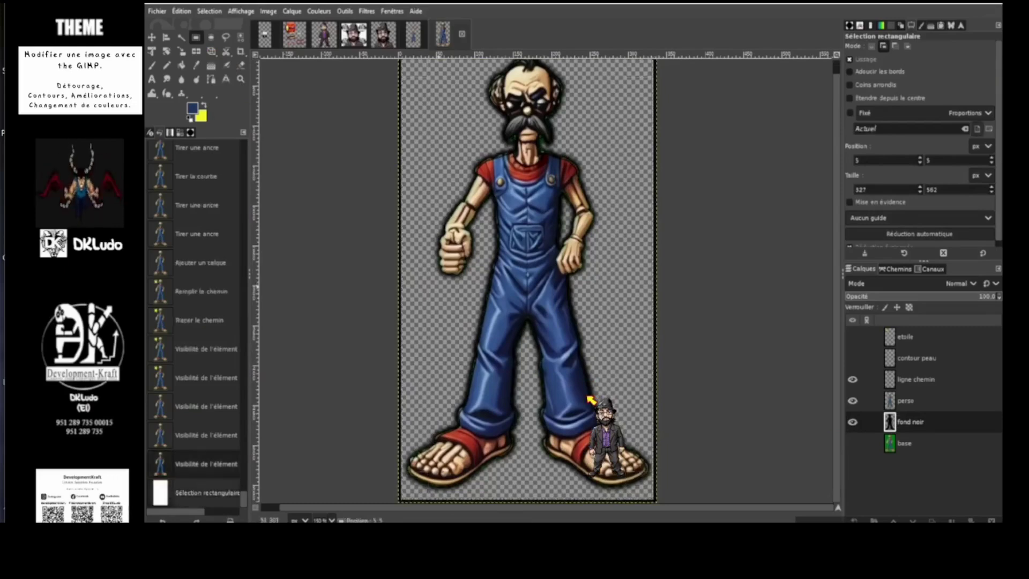
pyautogui.scroll(1, 590, 400)
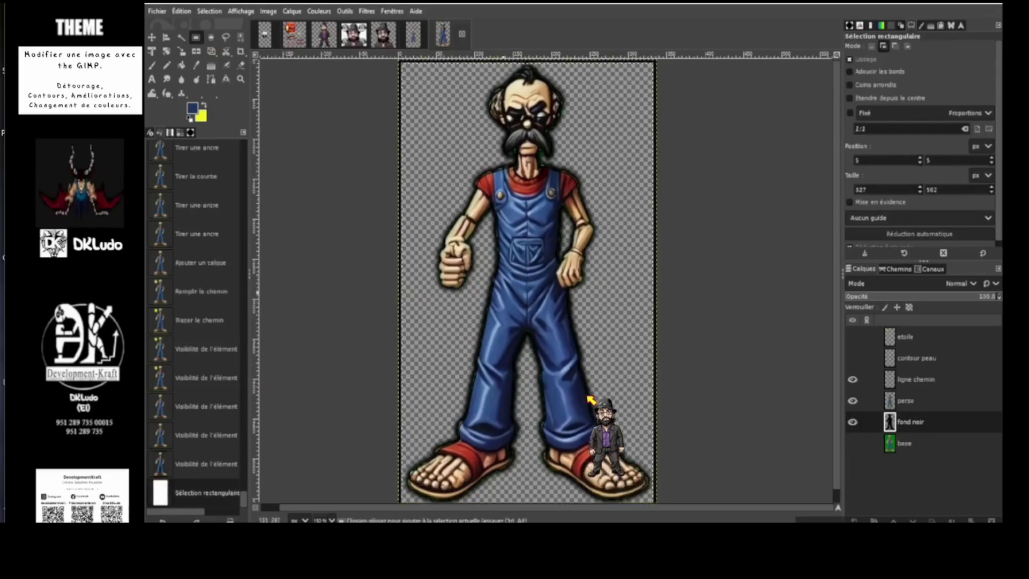
# Step: Invert the rectangular selection and erase the black frame along the edges of the fond noir layer
pyautogui.click(227, 14)
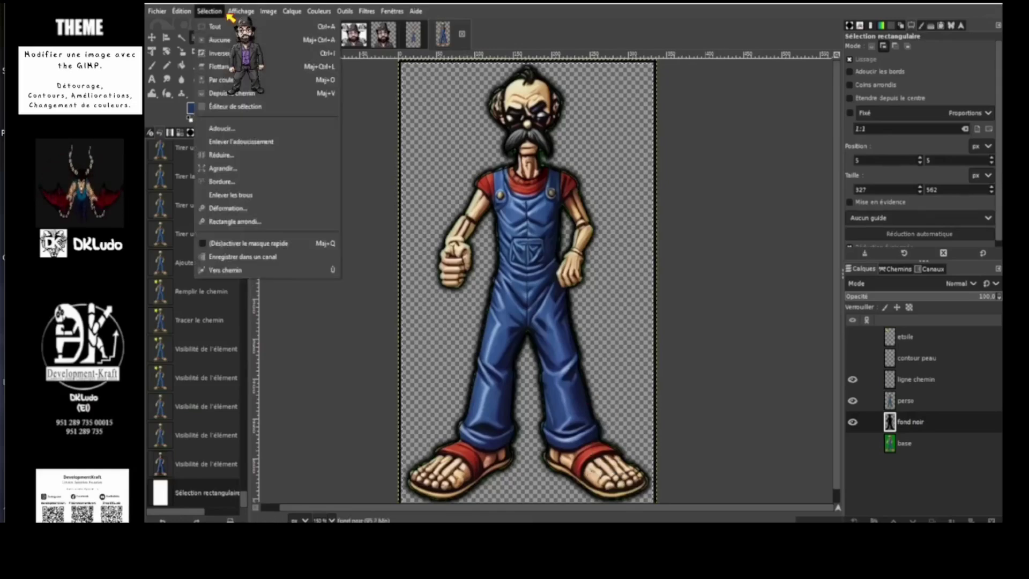
pyautogui.click(305, 54)
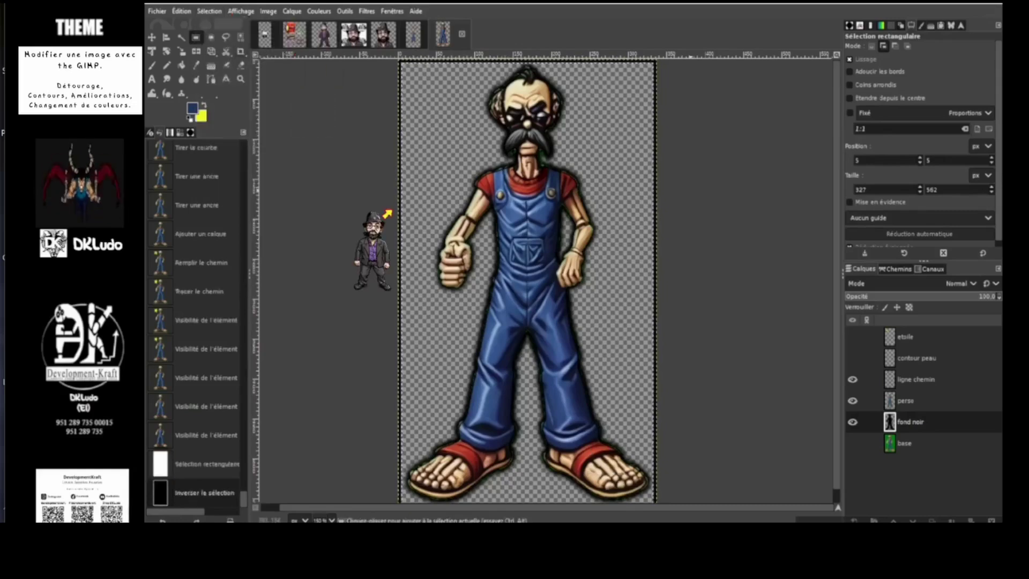
pyautogui.press('Delete')
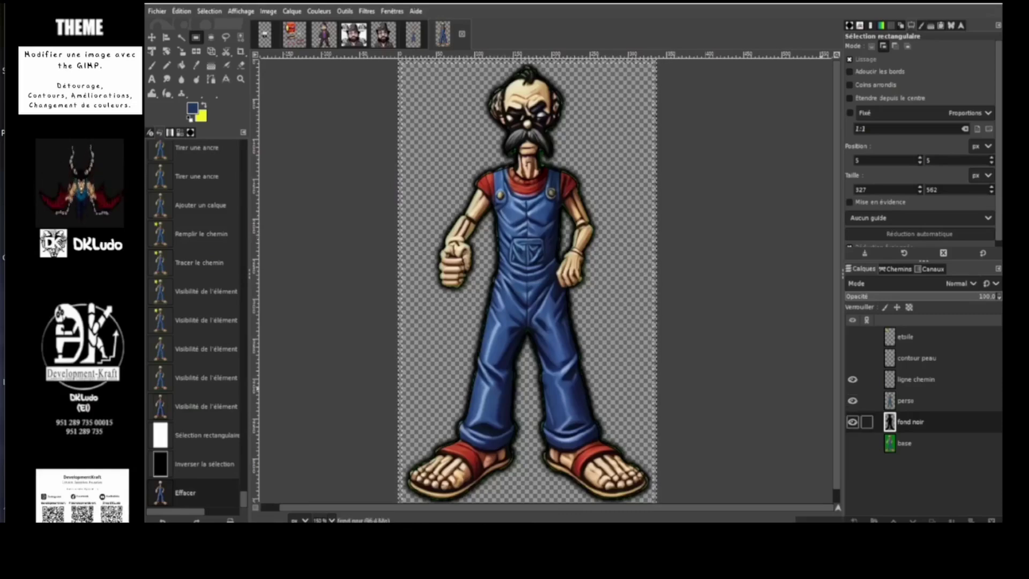
# Step: Hide the fond noir and ligne chemin layers and inspect the edges of the perso cut-out from head to legs
pyautogui.click(852, 422)
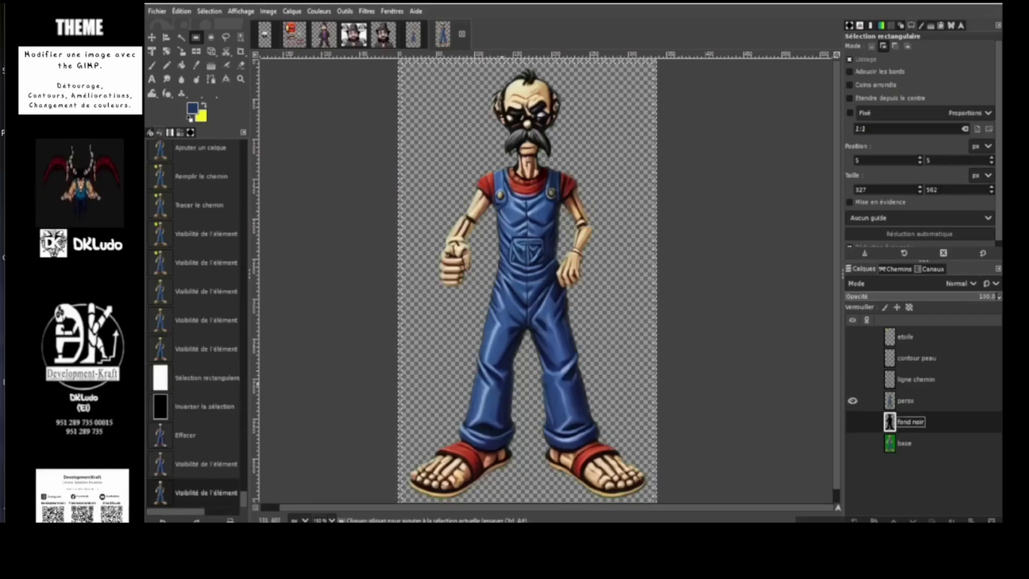
pyautogui.scroll(4, 528, 343)
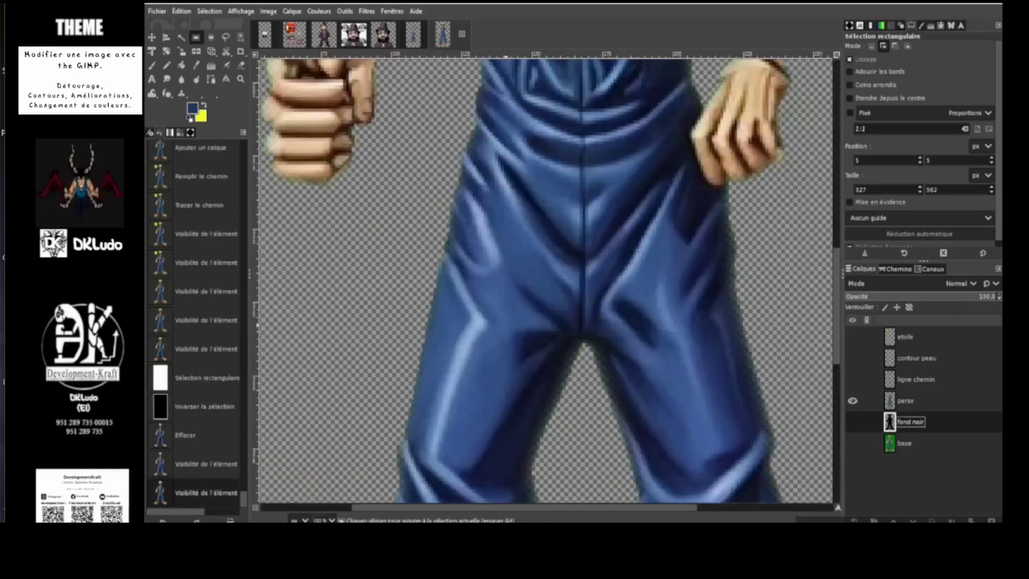
pyautogui.scroll(5, 544, 278)
pyautogui.scroll(-3, 544, 279)
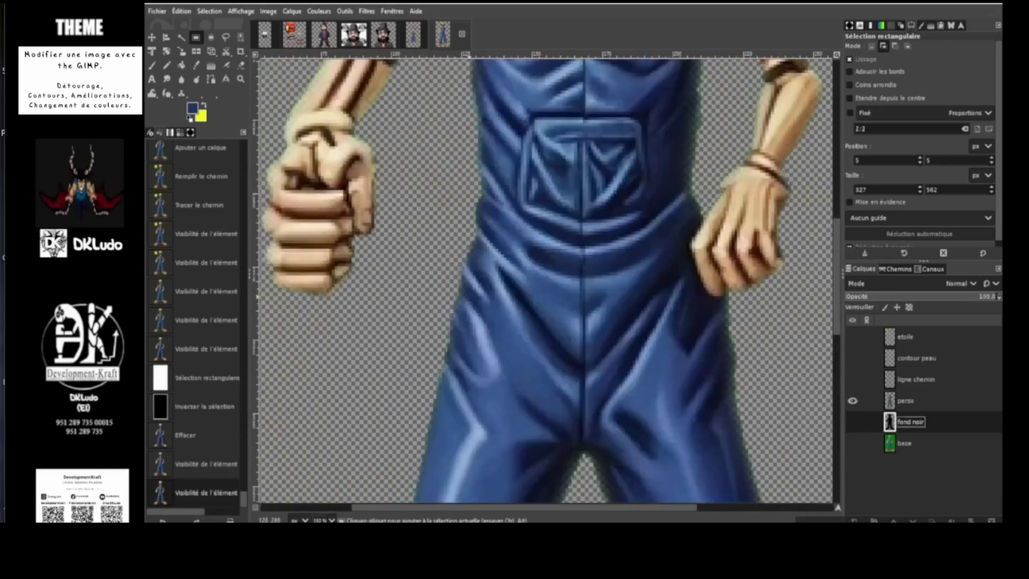
pyautogui.scroll(3, 544, 279)
pyautogui.scroll(7, 547, 279)
pyautogui.scroll(-15, 547, 278)
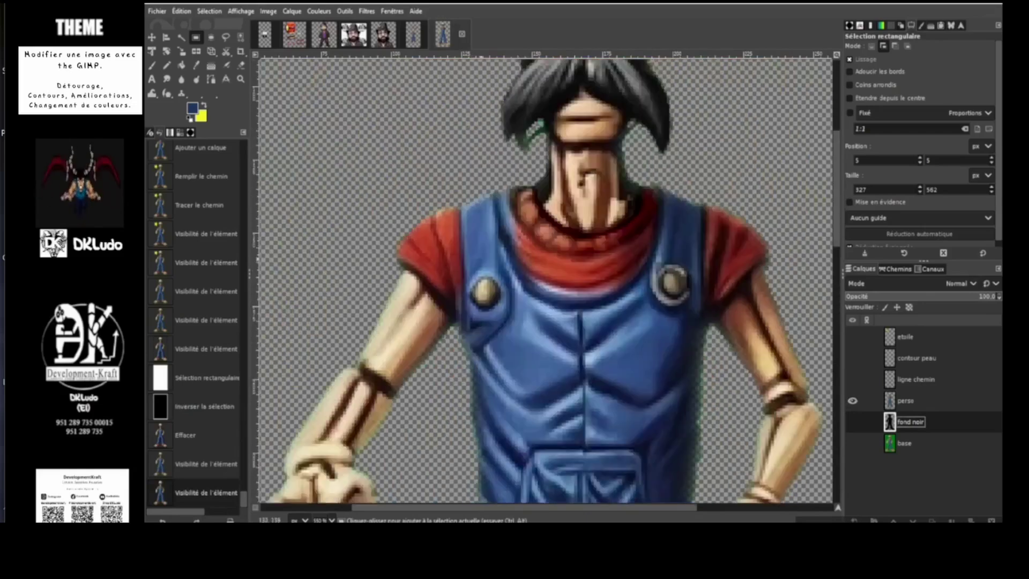
pyautogui.scroll(-4, 546, 279)
pyautogui.scroll(12, 547, 279)
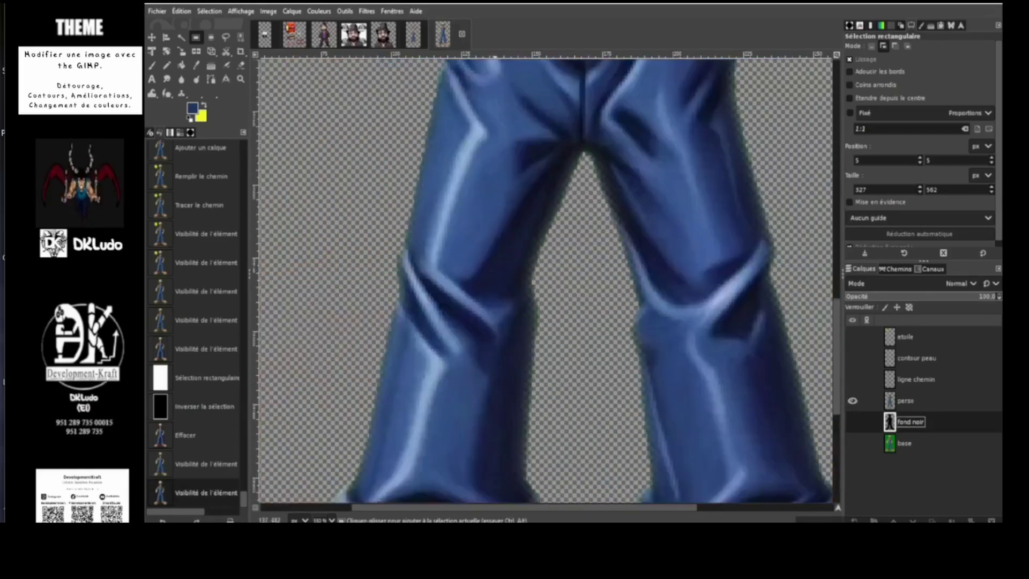
pyautogui.scroll(3, 547, 278)
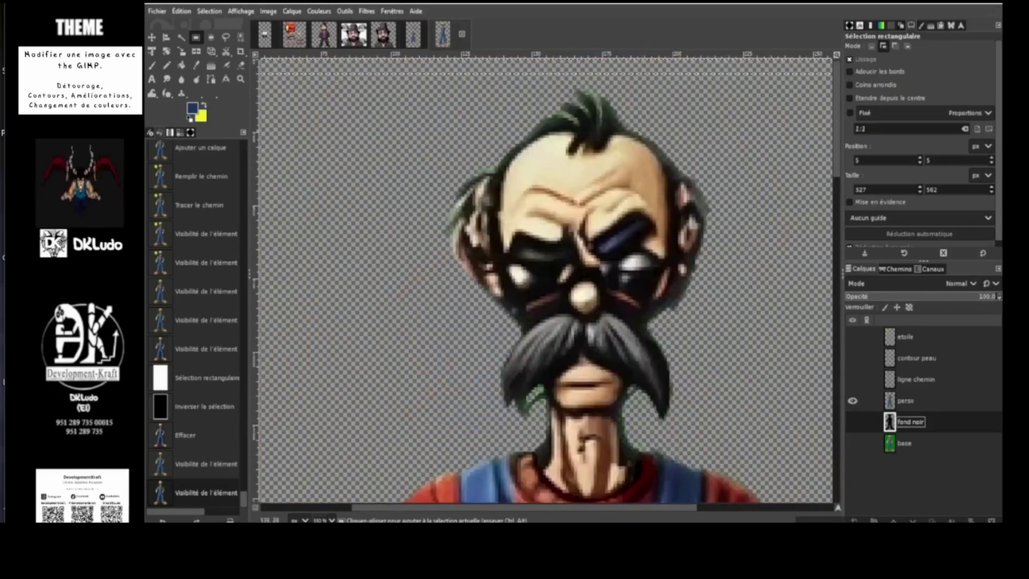
pyautogui.scroll(-5, 547, 278)
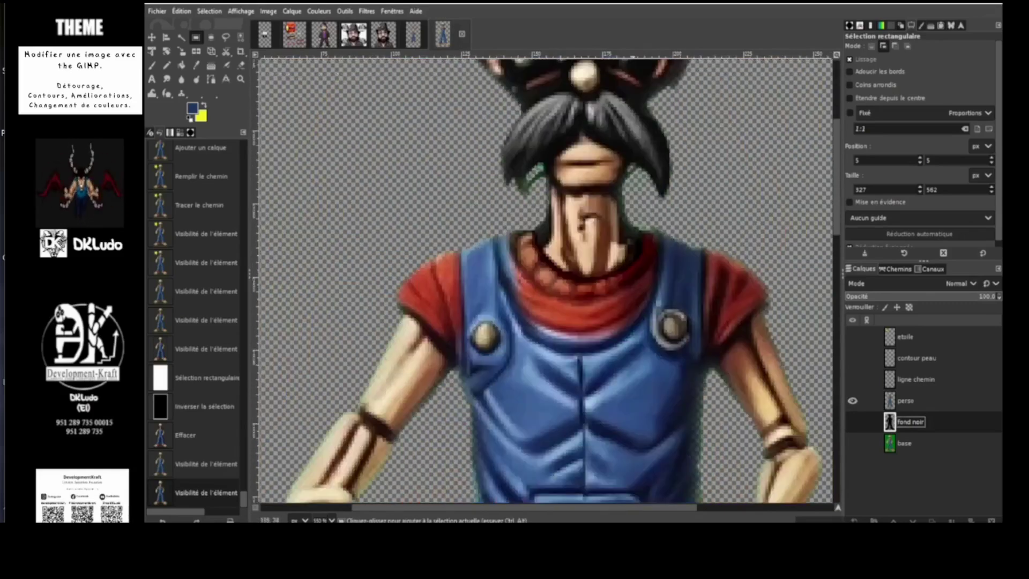
pyautogui.scroll(-5, 547, 279)
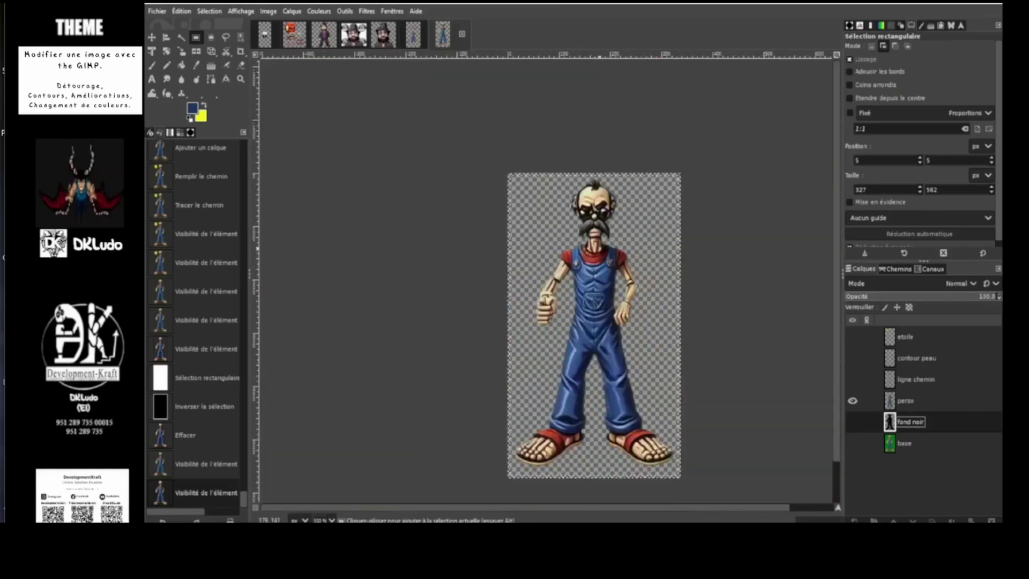
pyautogui.scroll(3, 547, 279)
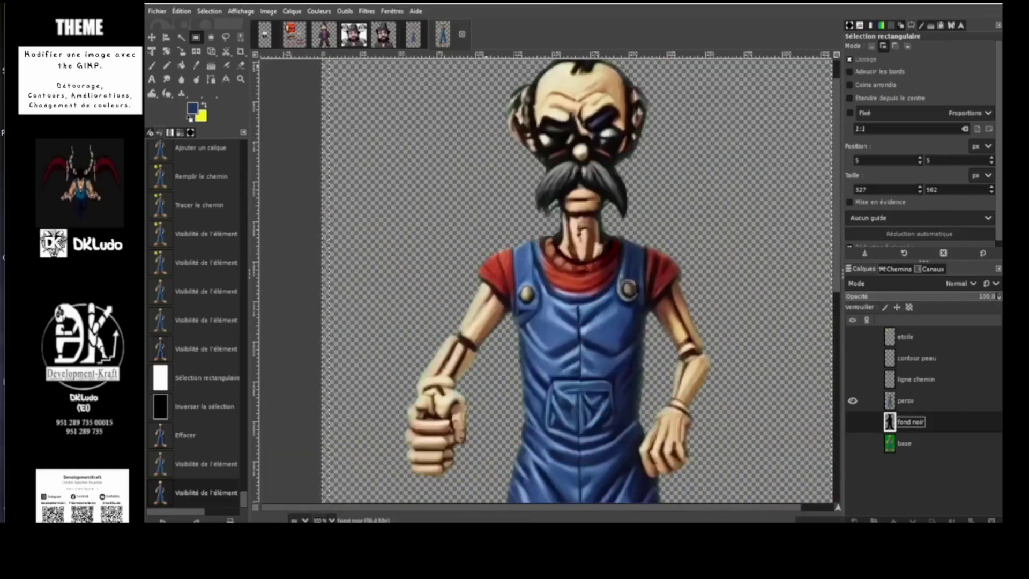
# Step: Switch to the open gravedigger image with the shovel and compare its figure with the branche #1 layer shown and hidden
pyautogui.click(413, 33)
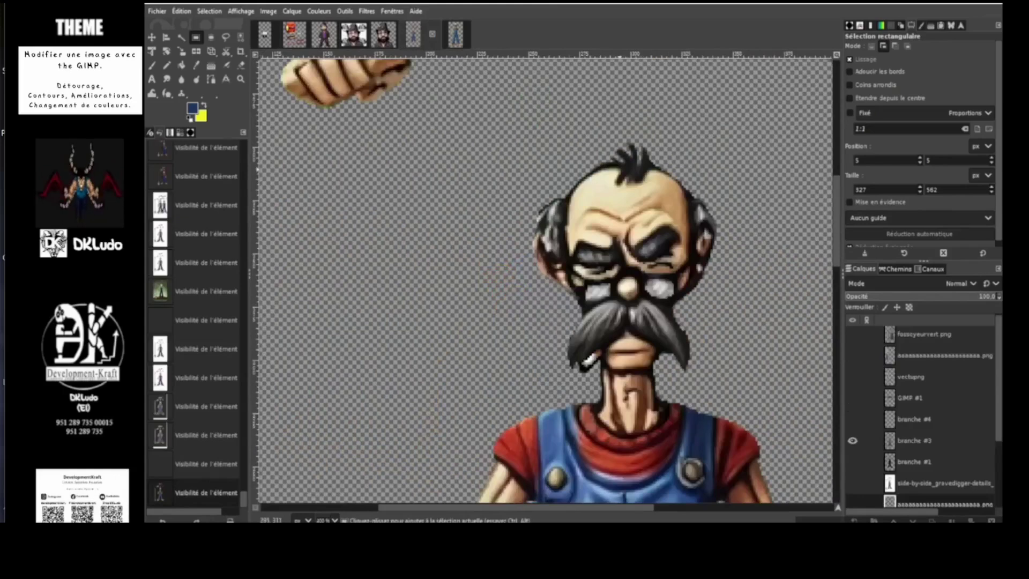
pyautogui.scroll(-5, 547, 278)
pyautogui.scroll(4, 547, 279)
pyautogui.scroll(-3, 547, 279)
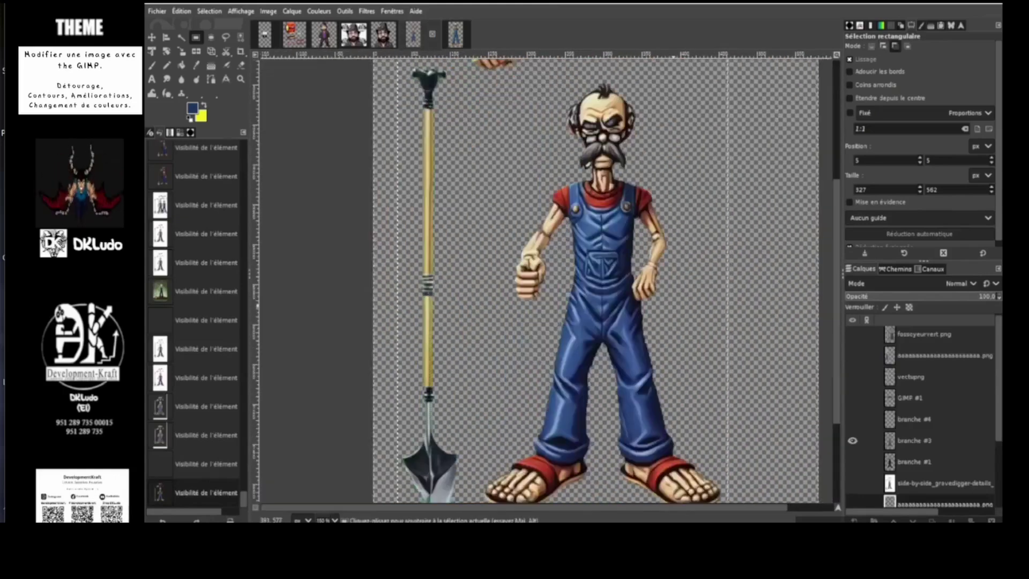
pyautogui.scroll(1, 547, 279)
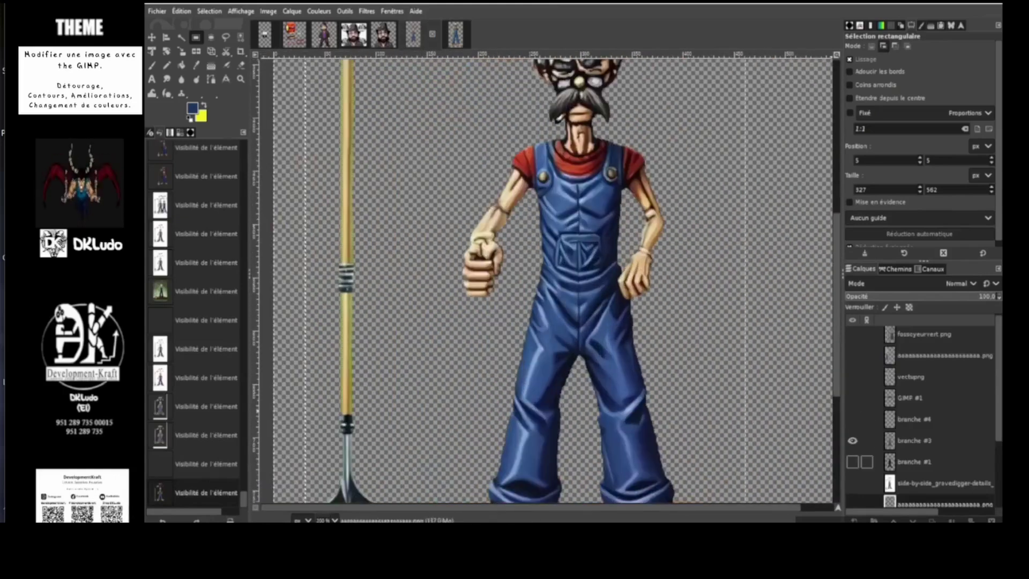
pyautogui.click(853, 461)
pyautogui.click(853, 462)
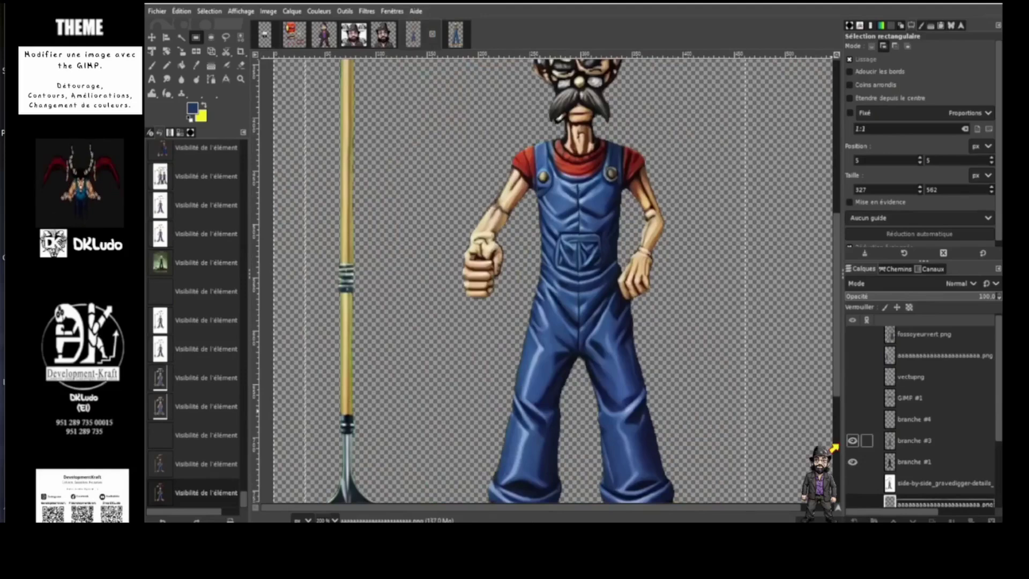
pyautogui.click(853, 461)
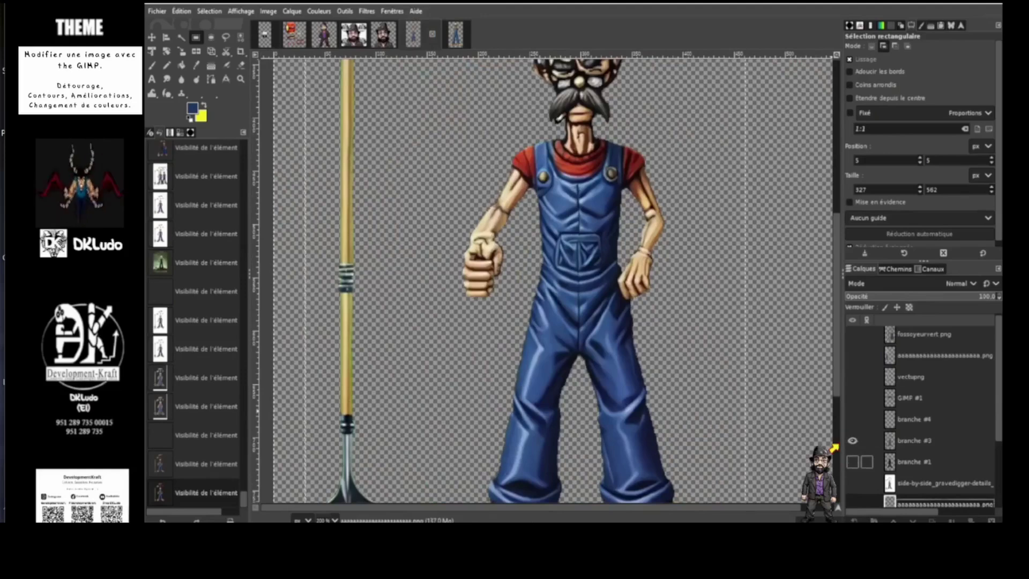
# Step: Hide the branche #3 layer and examine the branche #1 silhouette and the branche #4 outline, each displayed alone
pyautogui.click(852, 440)
pyautogui.click(853, 462)
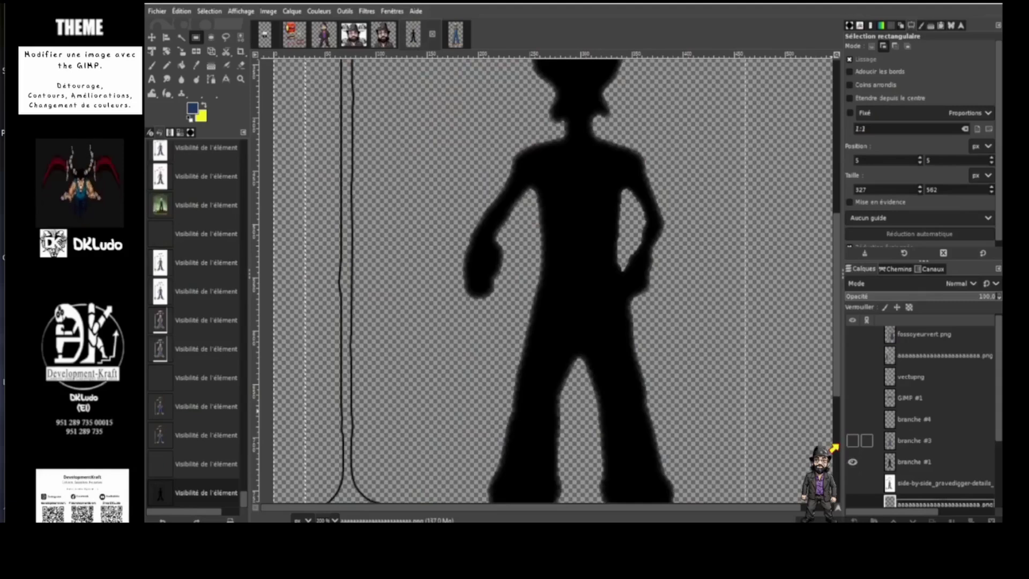
pyautogui.click(853, 419)
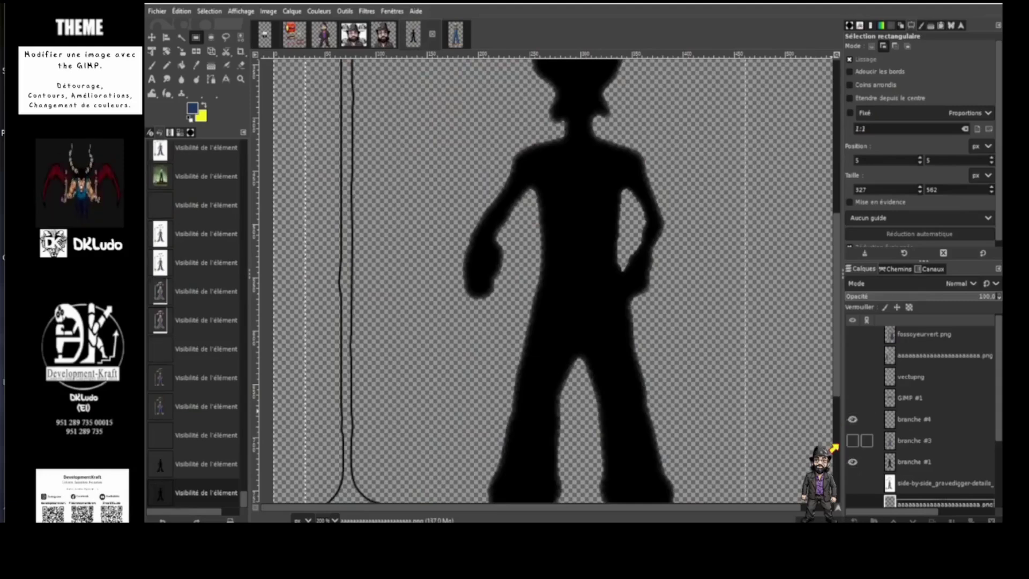
pyautogui.click(853, 462)
pyautogui.scroll(-5, 552, 278)
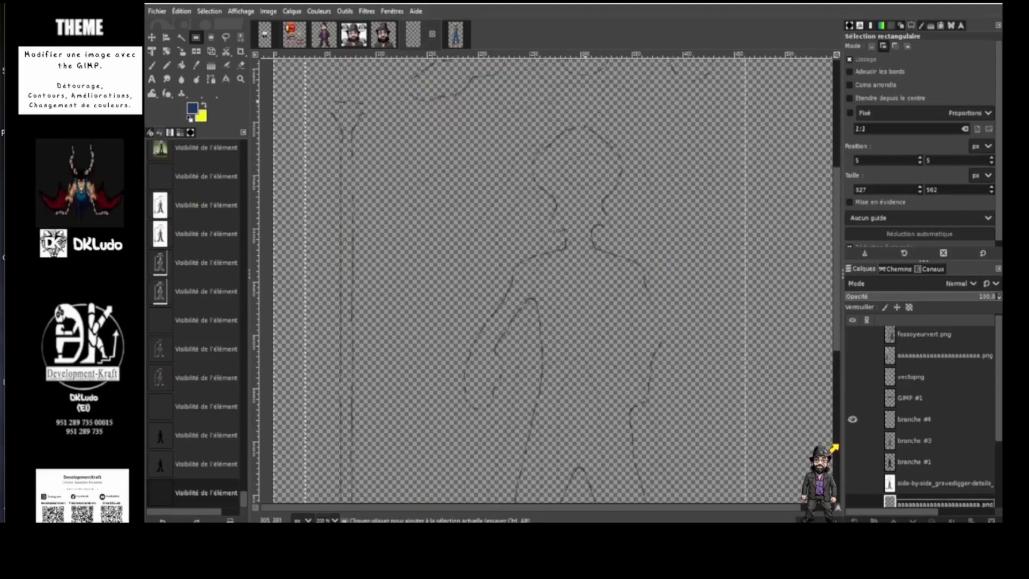
pyautogui.scroll(-10, 552, 279)
pyautogui.scroll(5, 552, 278)
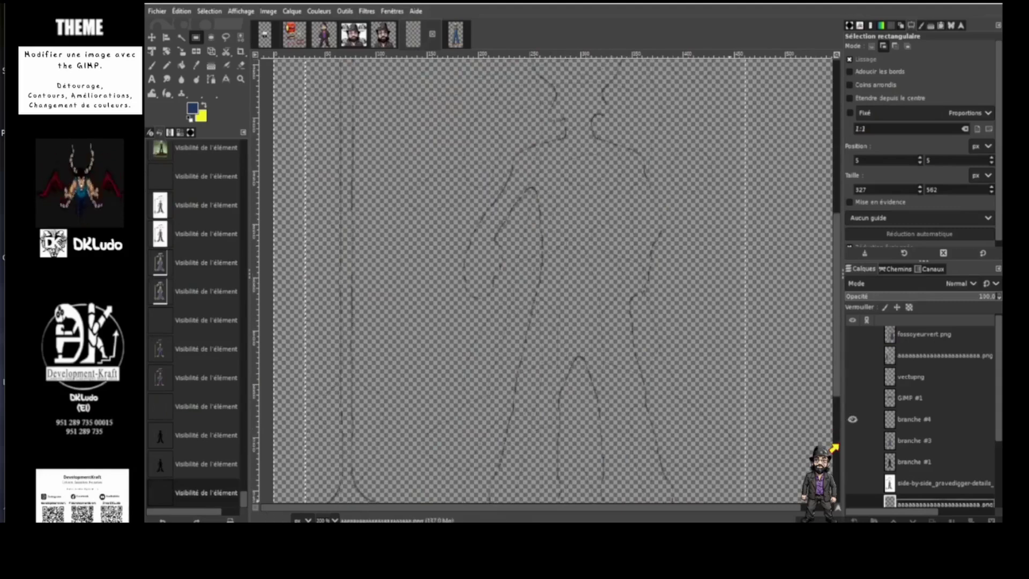
# Step: Show the branche #3 and branche #1 layers again together with the branche #4 outline
pyautogui.click(852, 440)
pyautogui.click(853, 461)
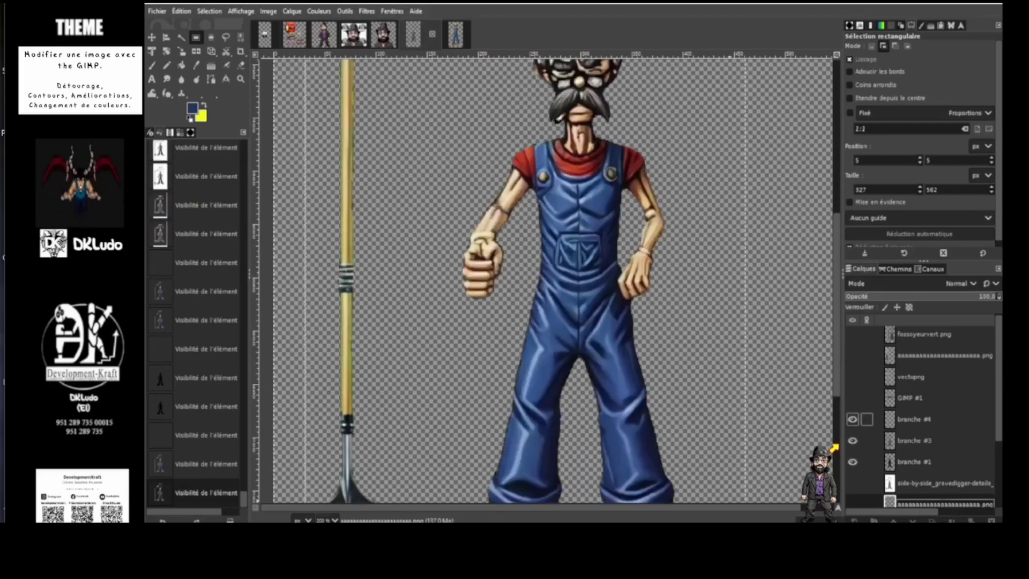
pyautogui.click(852, 418)
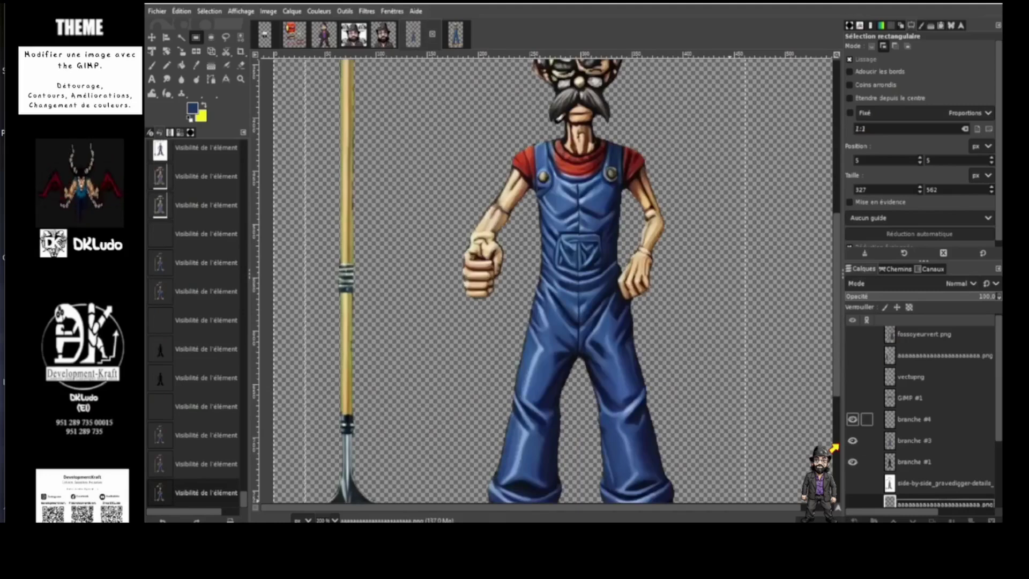
pyautogui.scroll(5, 552, 279)
pyautogui.scroll(-2, 552, 279)
# Step: Compare the gravedigger's edges with the branche #4 layer shown and hidden, and likewise with the branche #1 layer
pyautogui.click(852, 418)
pyautogui.click(852, 418)
pyautogui.click(852, 419)
pyautogui.click(852, 418)
pyautogui.click(852, 419)
pyautogui.click(852, 419)
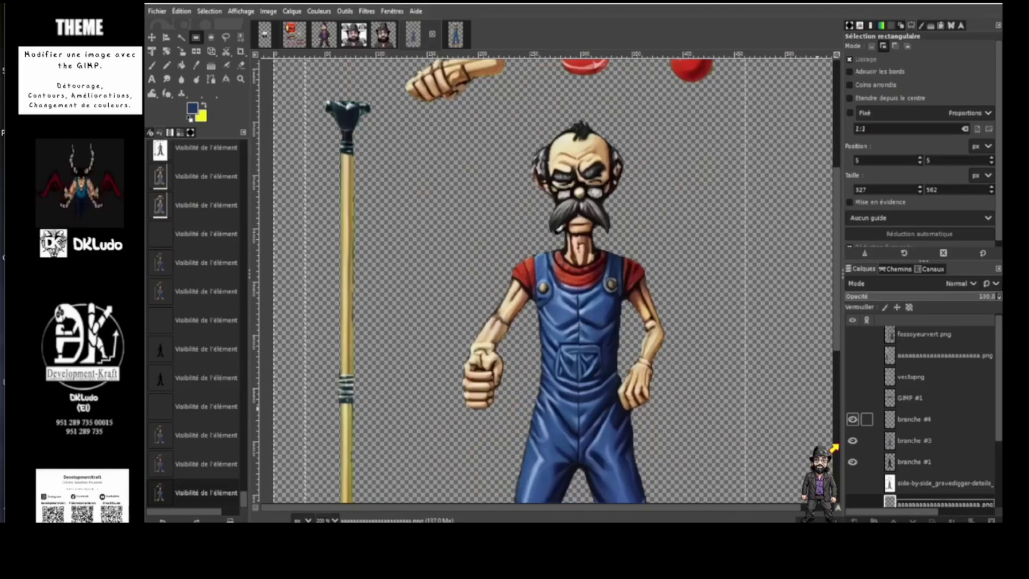
pyautogui.click(852, 462)
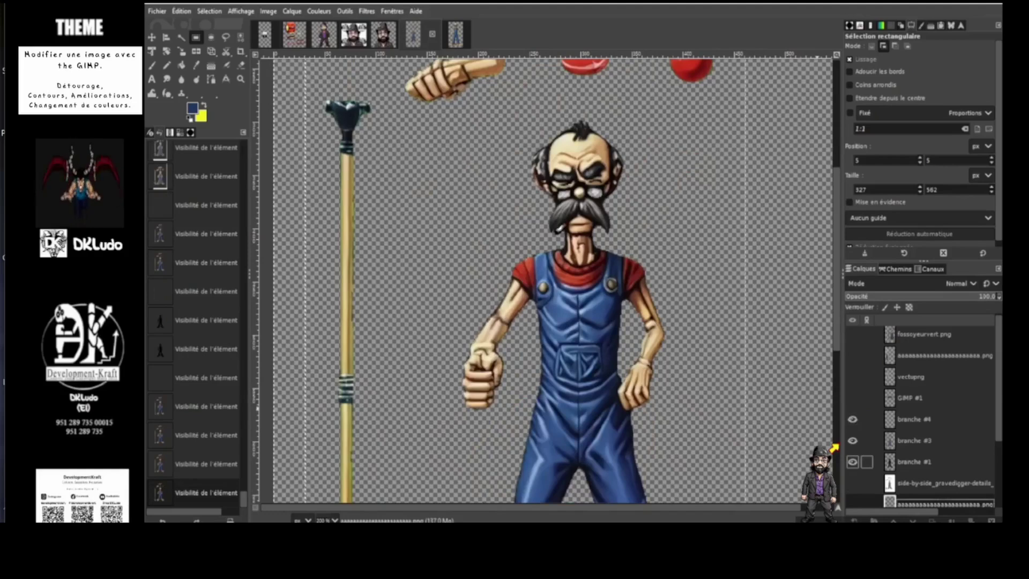
pyautogui.click(853, 461)
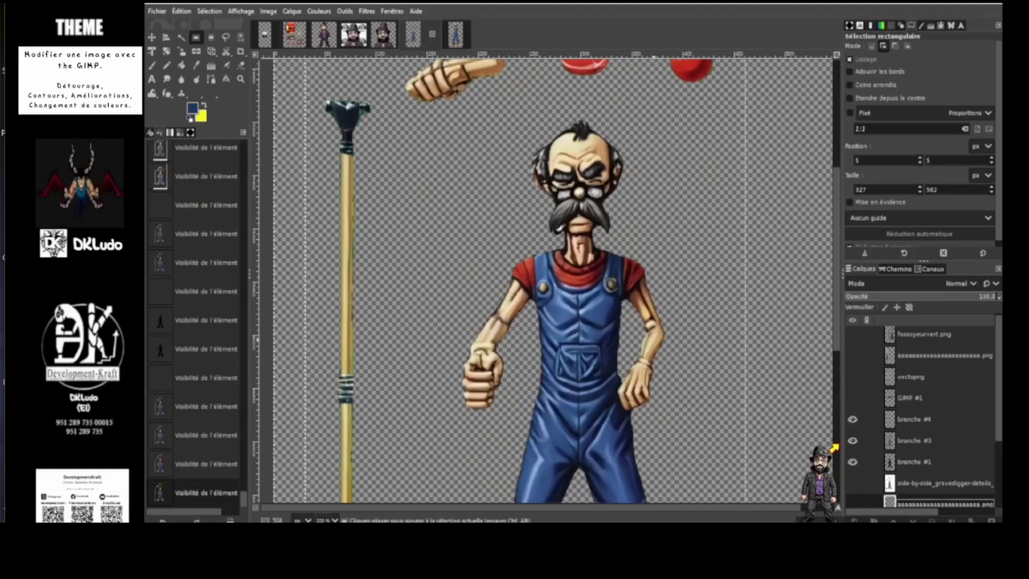
# Step: Inspect the combined gravedigger and shovel from head to sandals with branche #4, #3 and #1 all visible
pyautogui.scroll(-5, 658, 321)
pyautogui.scroll(5, 657, 321)
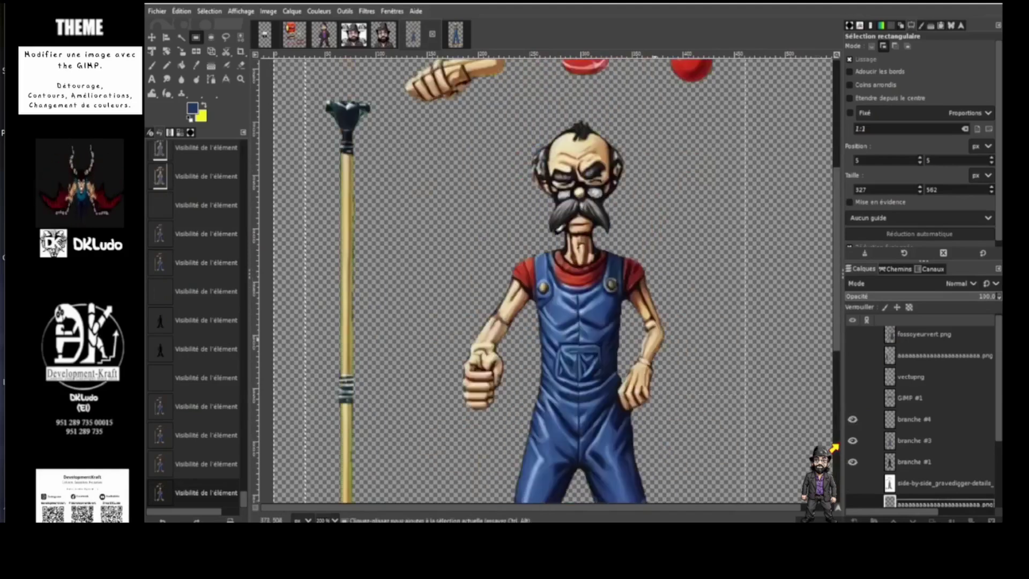
pyautogui.scroll(-4, 552, 279)
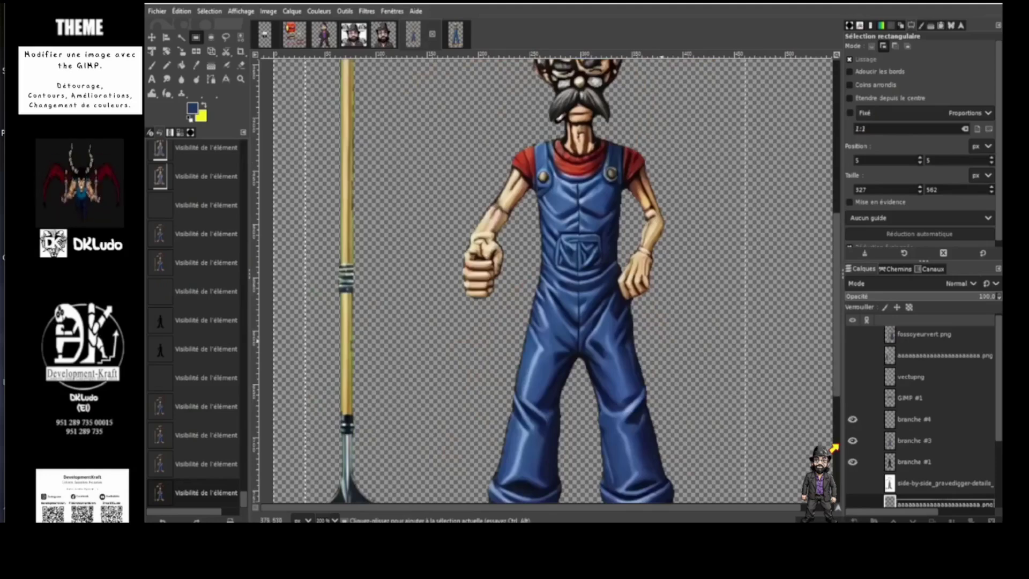
pyautogui.scroll(-2, 547, 279)
pyautogui.scroll(-3, 547, 279)
pyautogui.scroll(3, 546, 279)
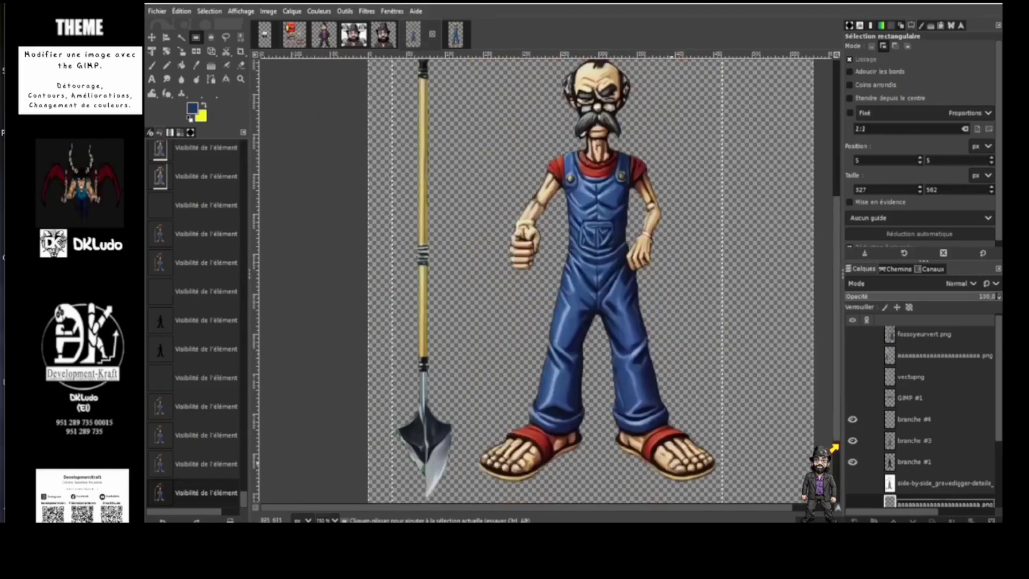
pyautogui.scroll(-1, 547, 279)
pyautogui.scroll(1, 711, 338)
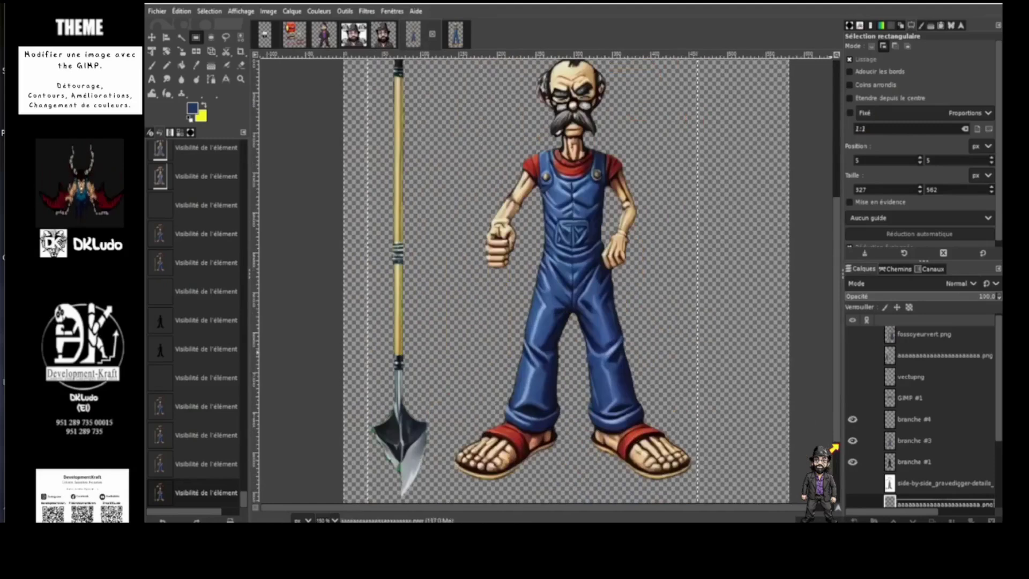
pyautogui.scroll(1, 546, 279)
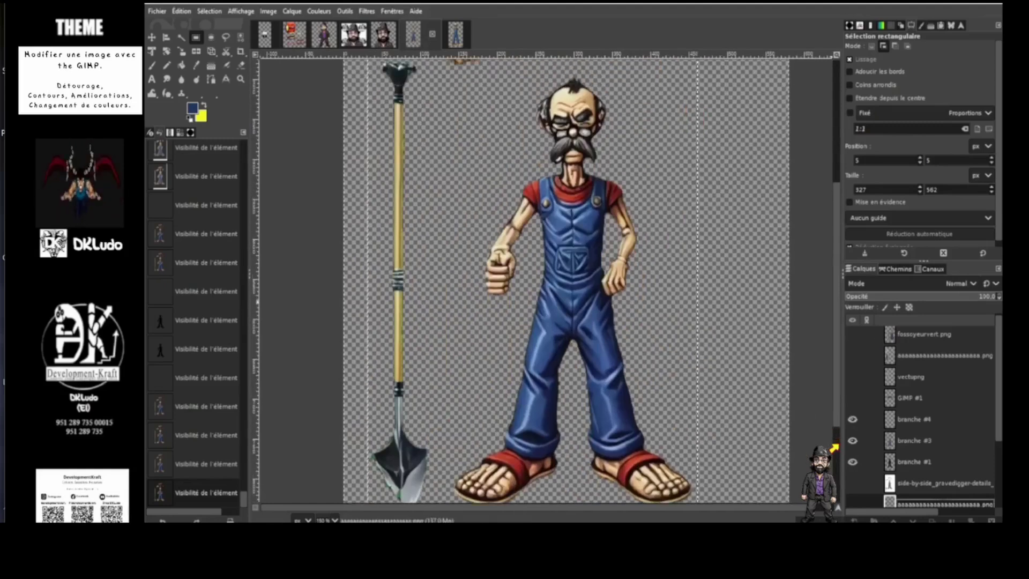
pyautogui.scroll(-1, 547, 279)
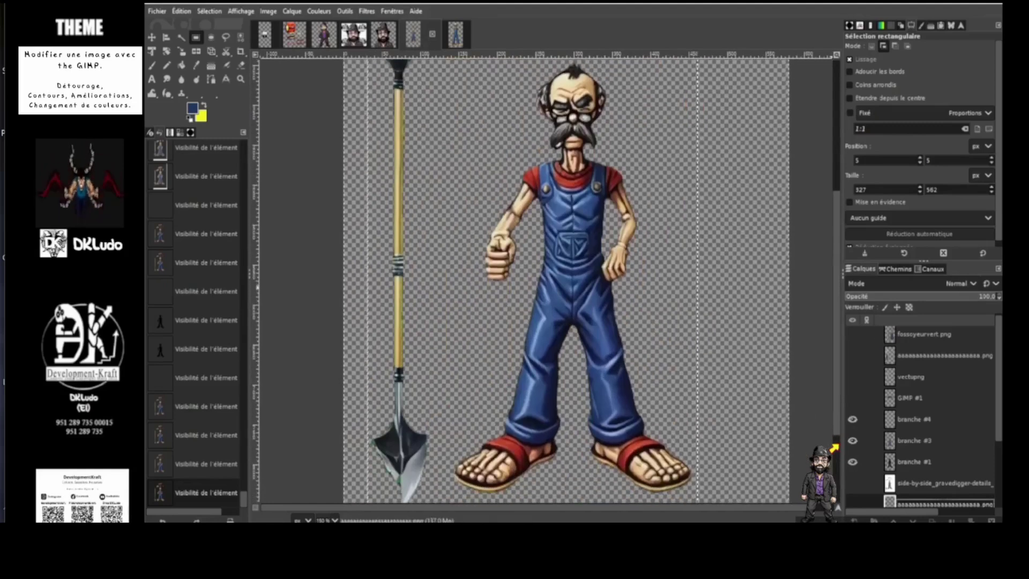